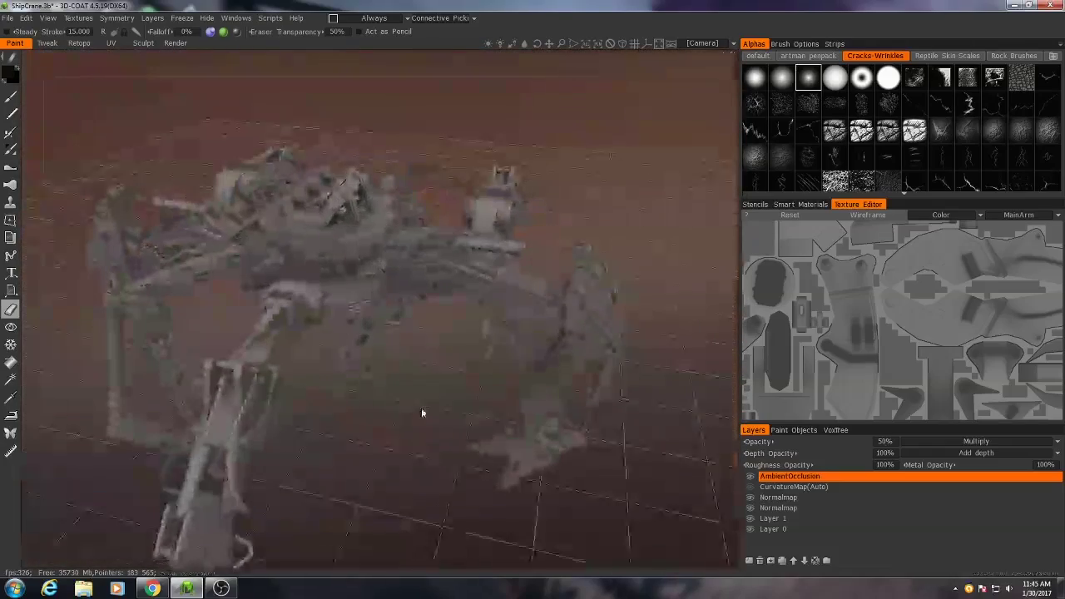
# Rename the paint layer Layer 1 as Base_Metal
pyautogui.click(799, 518)
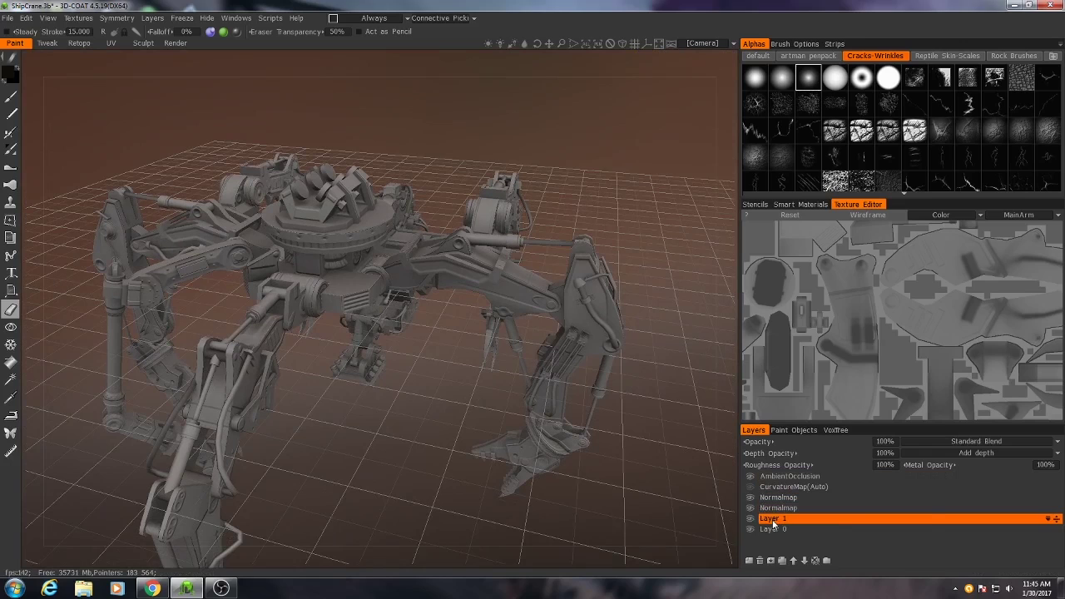
pyautogui.doubleClick(772, 519)
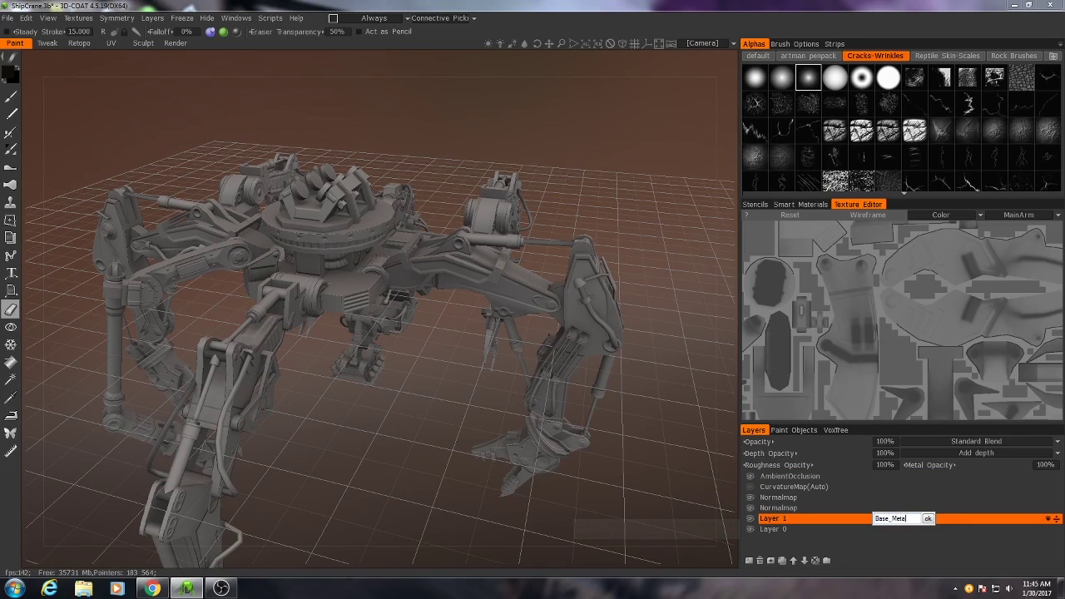
pyautogui.write('Base_Metal')
pyautogui.click(929, 518)
pyautogui.moveTo(492, 377); pyautogui.dragTo(396, 411)
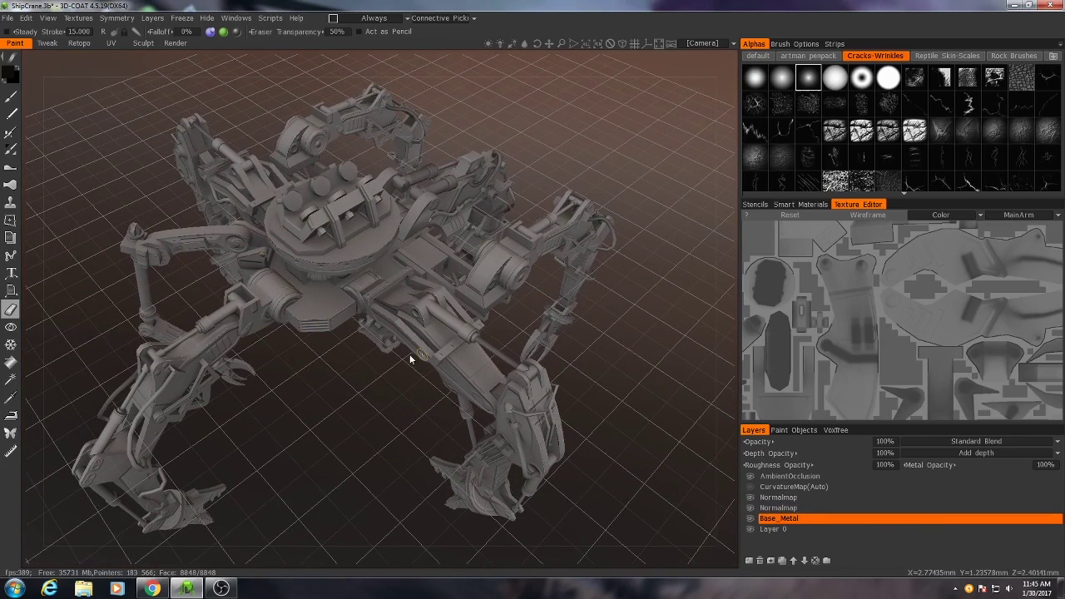
# Look through the metals smart materials and open the Ascension smart material folder
pyautogui.click(797, 204)
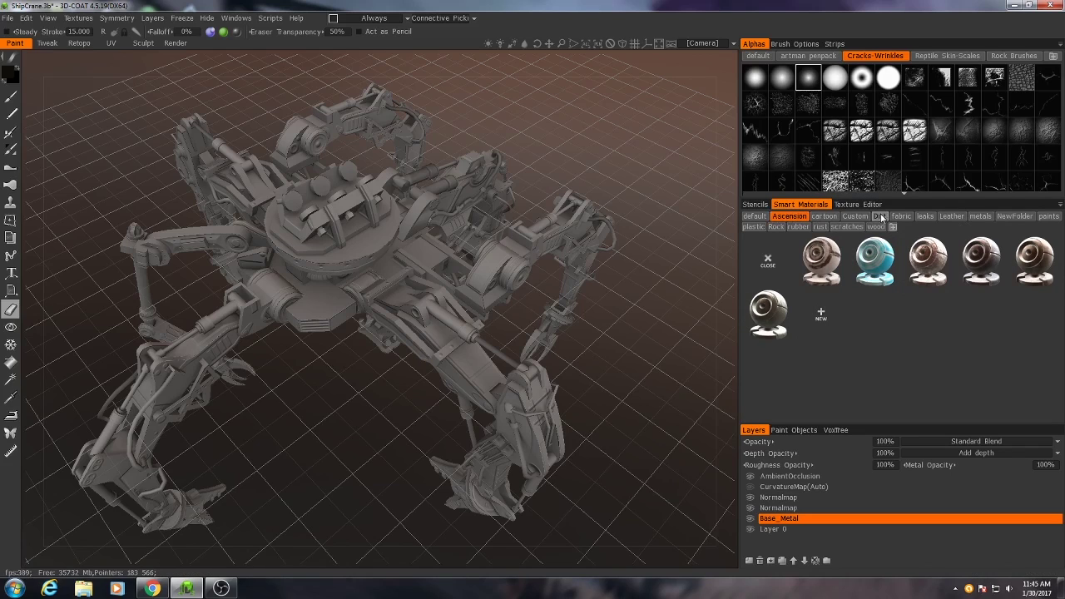
pyautogui.click(965, 218)
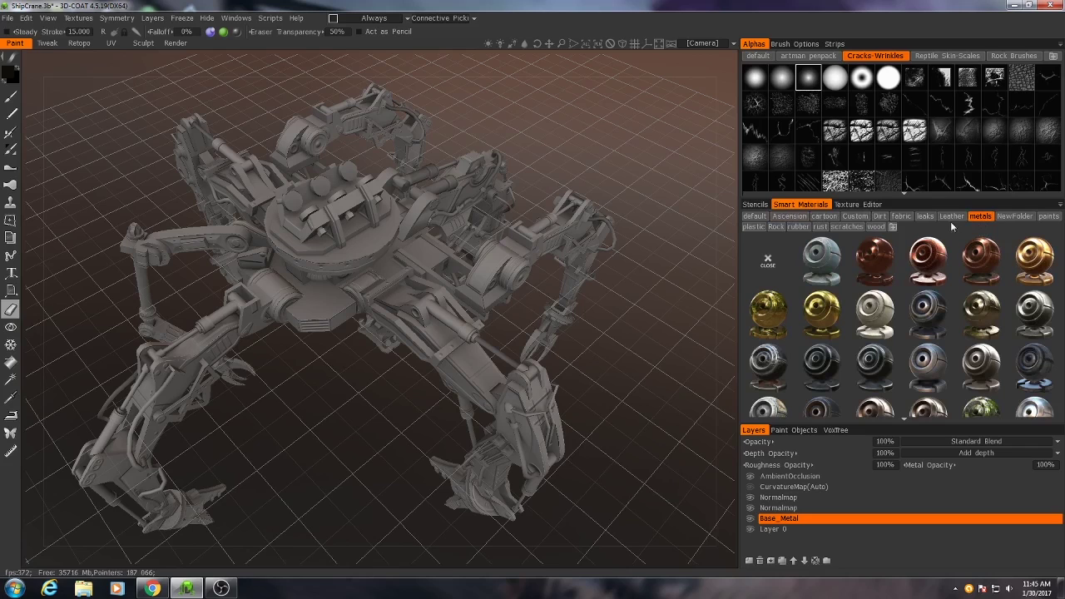
pyautogui.click(789, 217)
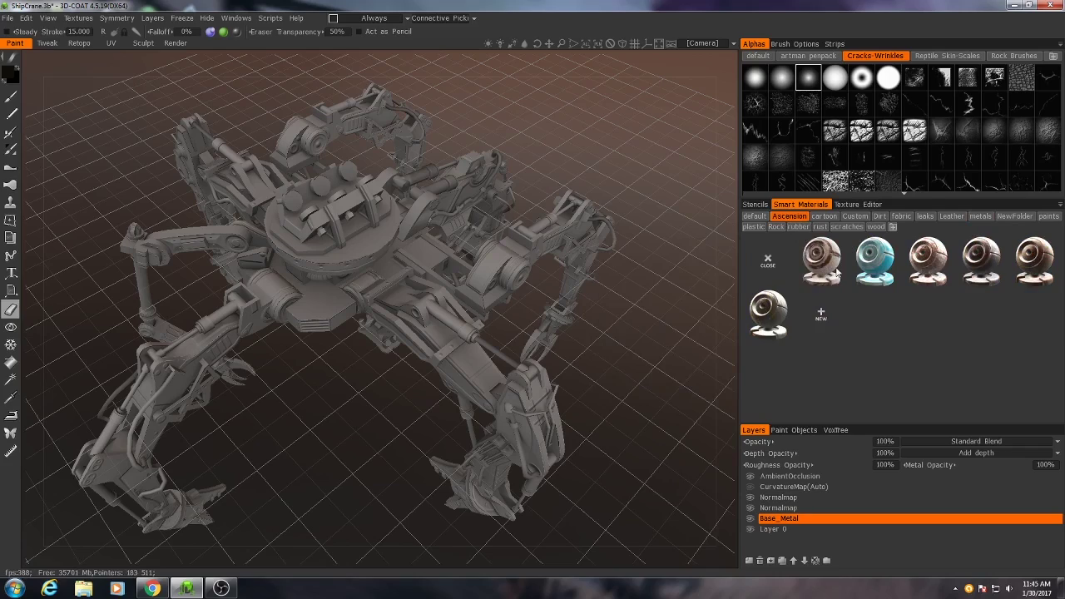
# Examine the crane robot's body and legs from several angles above and at ground level
pyautogui.moveTo(640, 327); pyautogui.dragTo(549, 349)
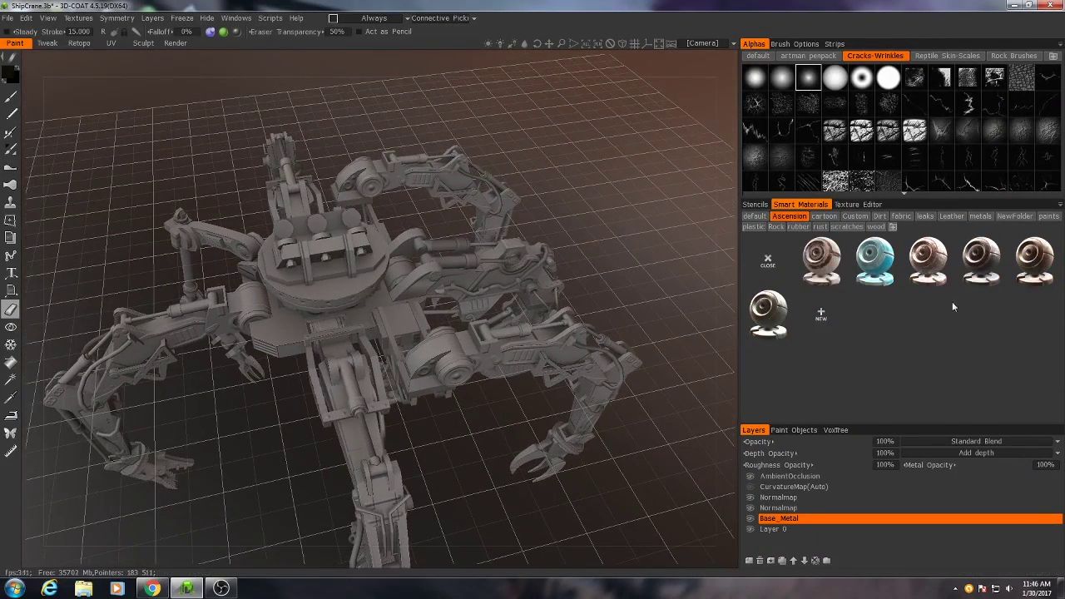
pyautogui.moveTo(978, 263)
pyautogui.moveTo(499, 434); pyautogui.dragTo(430, 420)
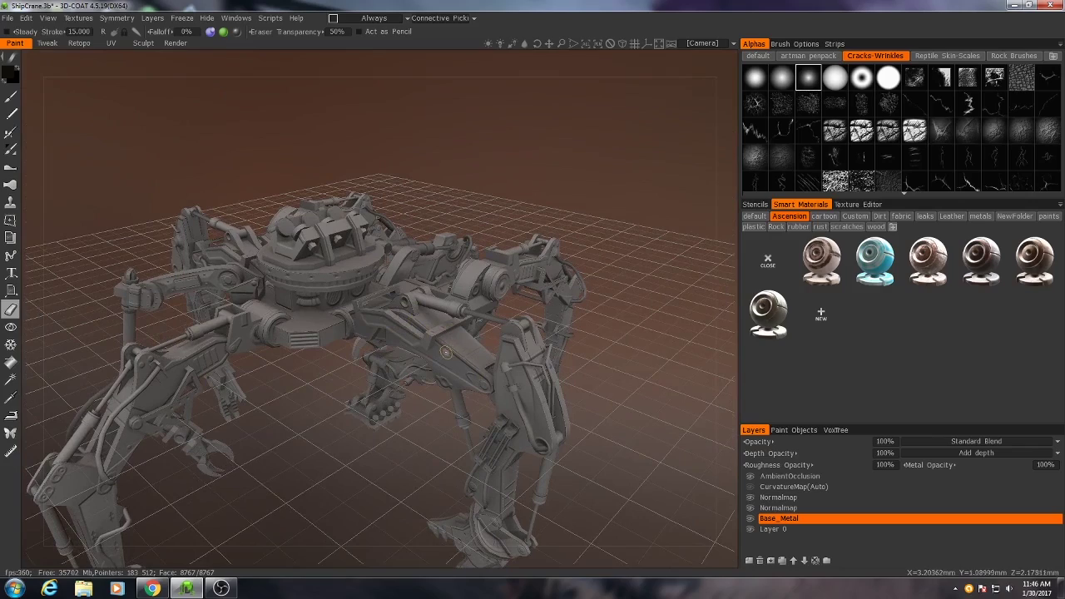
pyautogui.moveTo(445, 352); pyautogui.dragTo(357, 422)
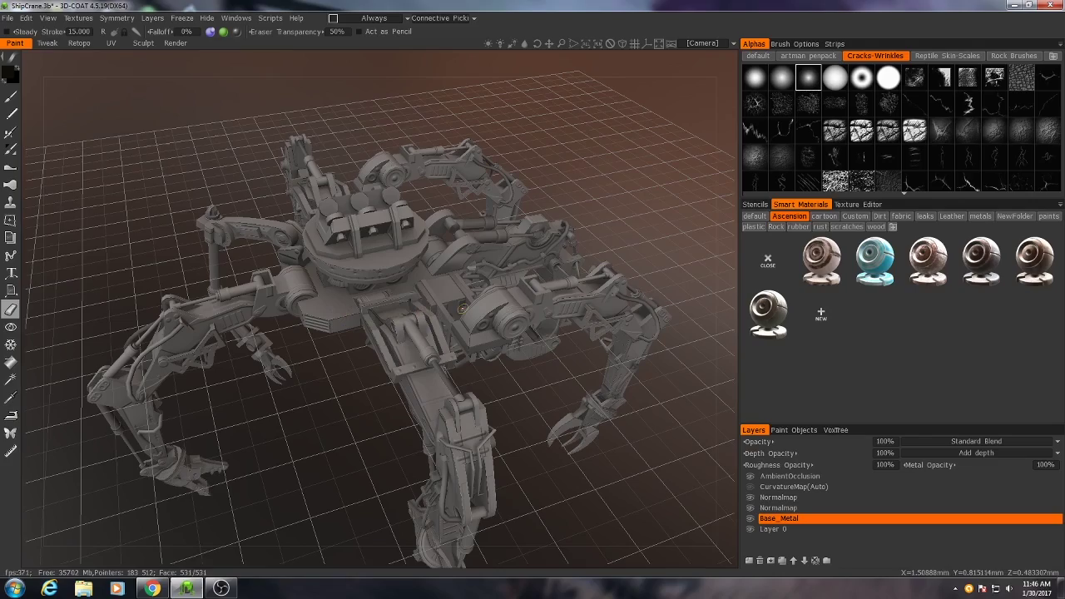
pyautogui.moveTo(538, 406); pyautogui.dragTo(406, 386)
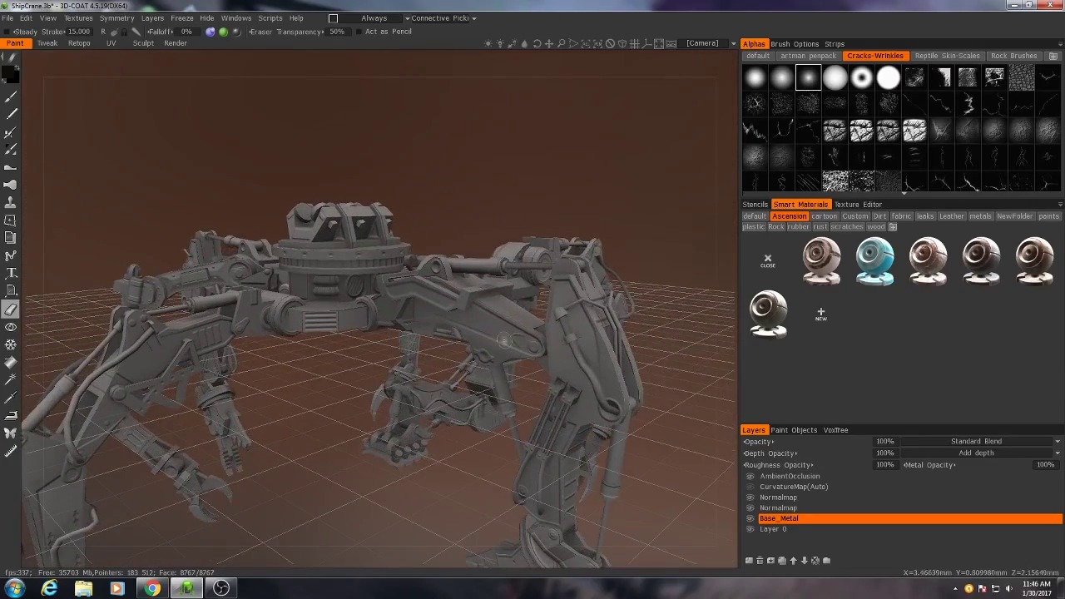
pyautogui.moveTo(482, 341); pyautogui.dragTo(397, 410)
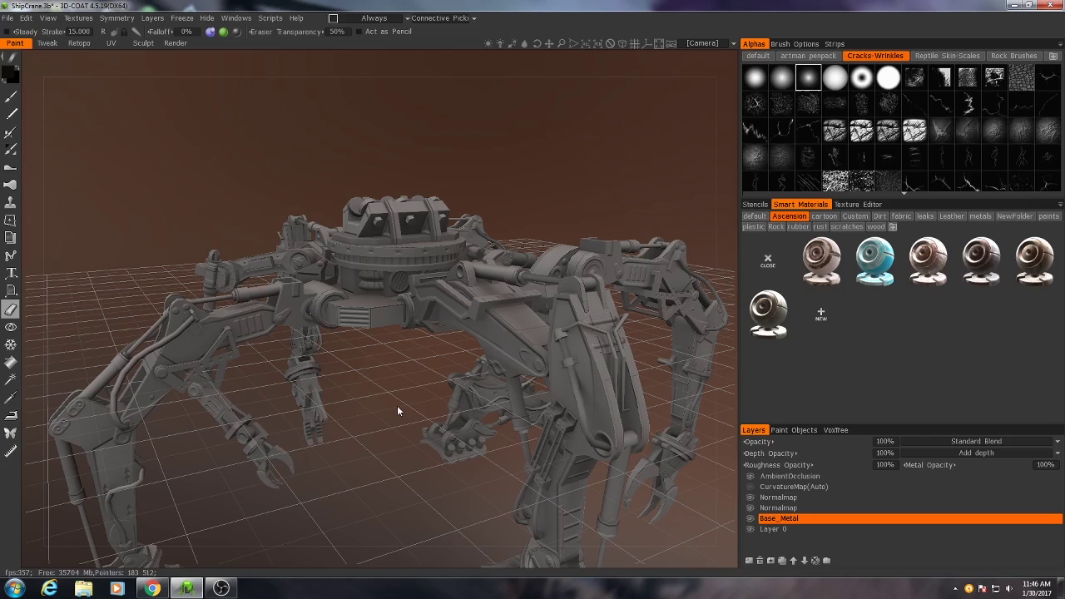
pyautogui.moveTo(371, 376)
pyautogui.mouseDown()
pyautogui.moveTo(388, 375)
pyautogui.moveTo(371, 394)
pyautogui.mouseUp()
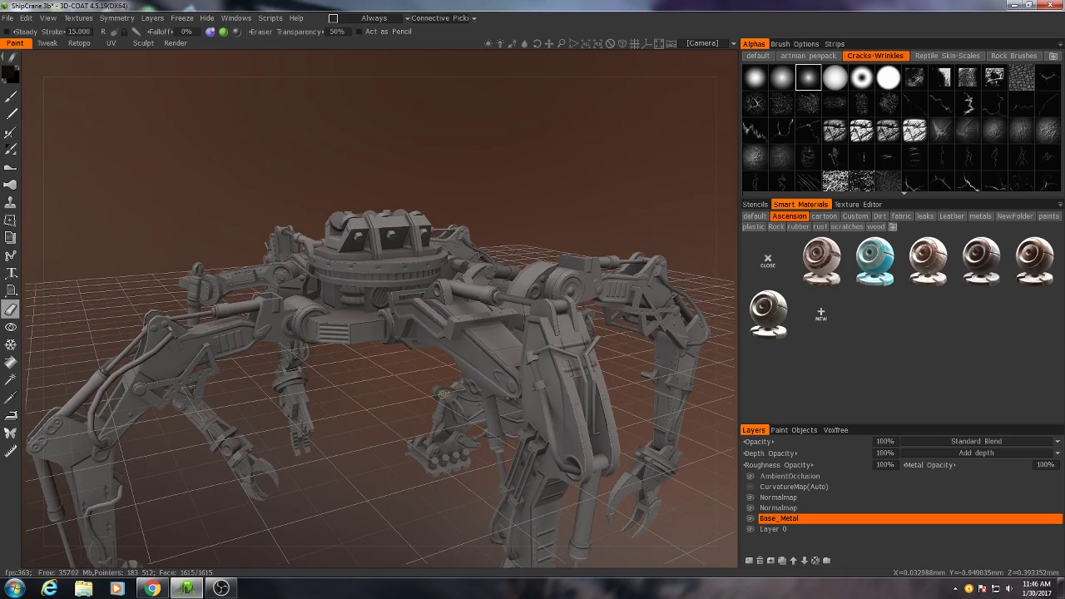
pyautogui.moveTo(454, 416); pyautogui.dragTo(407, 377)
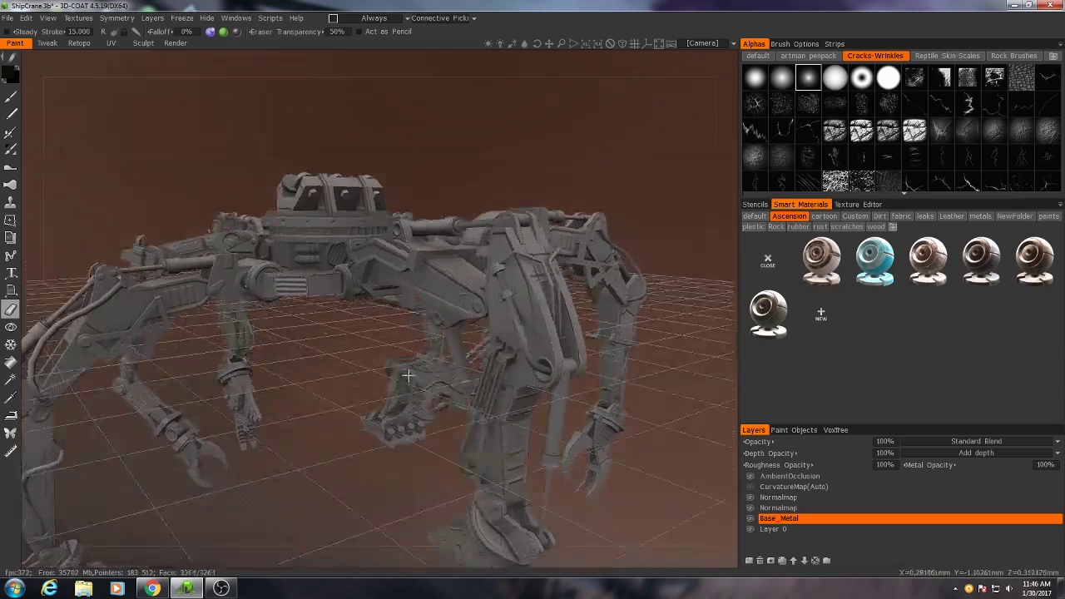
# Start a new smart material in the Ascension folder, collapse the on-model preview area and reposition the material properties dialog
pyautogui.click(820, 313)
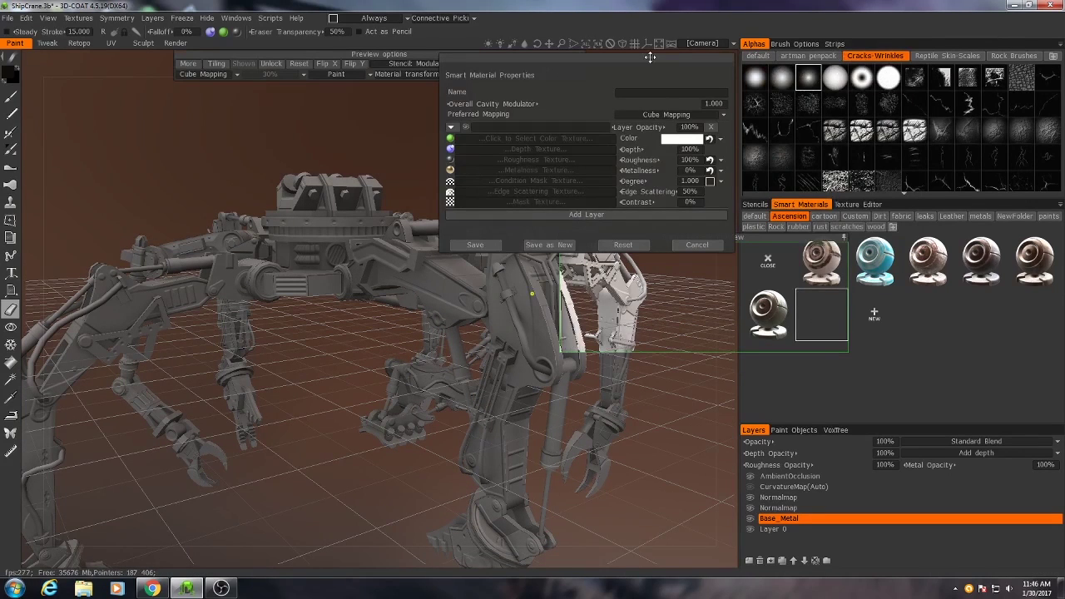
pyautogui.moveTo(657, 49); pyautogui.dragTo(389, 164)
pyautogui.moveTo(499, 275); pyautogui.dragTo(582, 274)
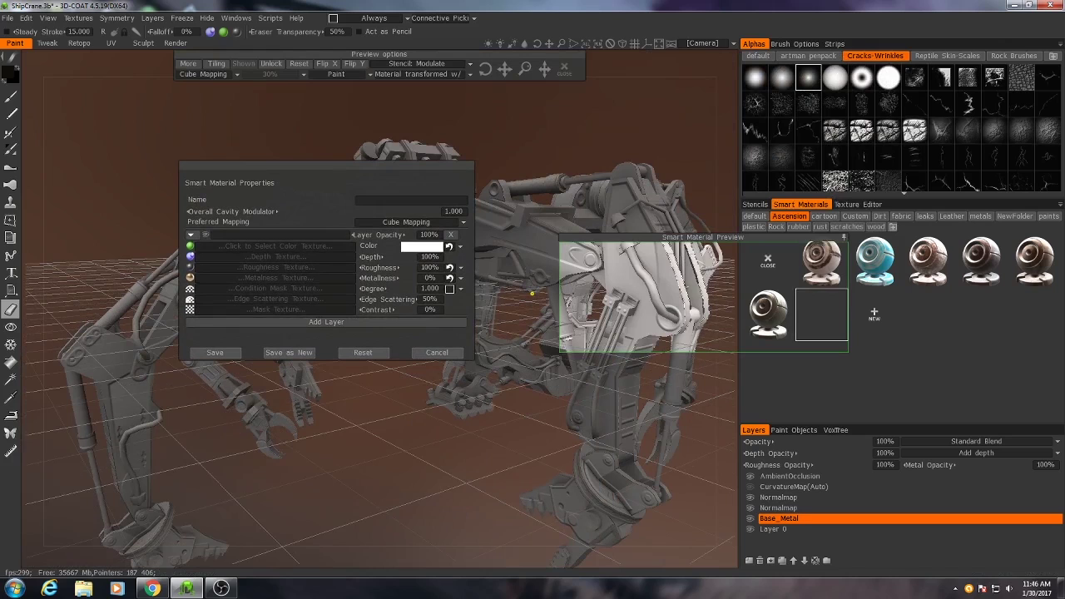
pyautogui.moveTo(697, 243); pyautogui.dragTo(565, 188)
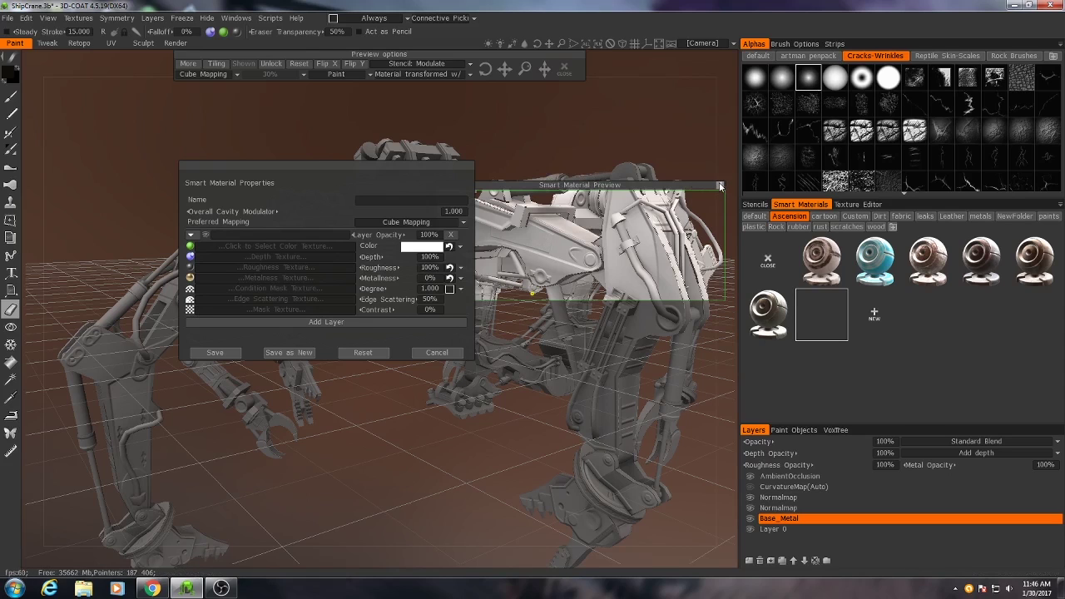
pyautogui.click(720, 185)
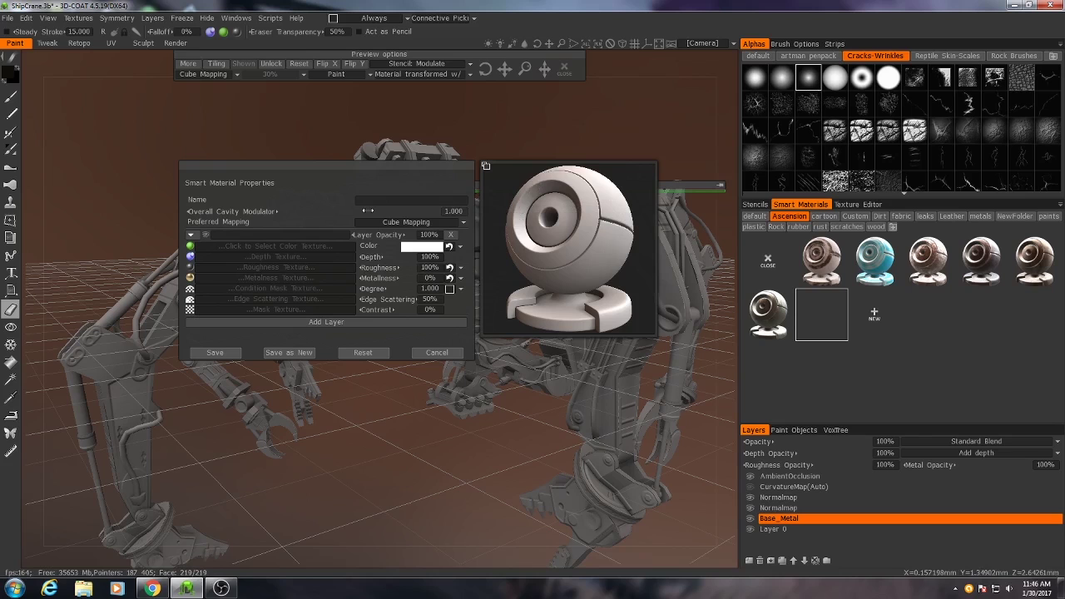
pyautogui.moveTo(372, 197); pyautogui.dragTo(315, 157)
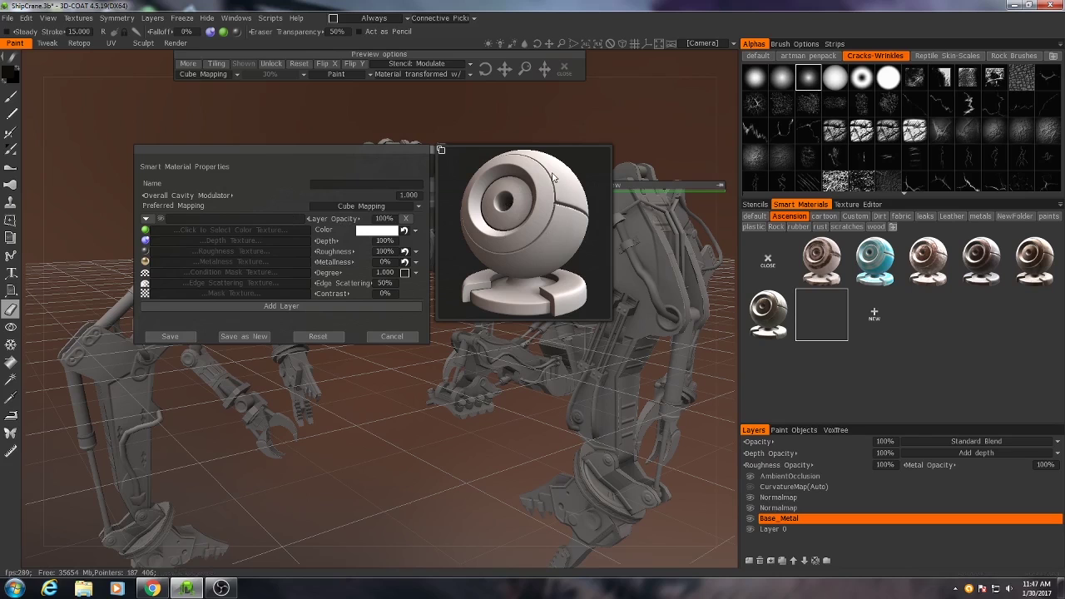
# Load MetalGalvanized0053_7_S.jpg from the Texture Library's Metal folder as the material's color texture and set Metalness to 100%
pyautogui.click(216, 231)
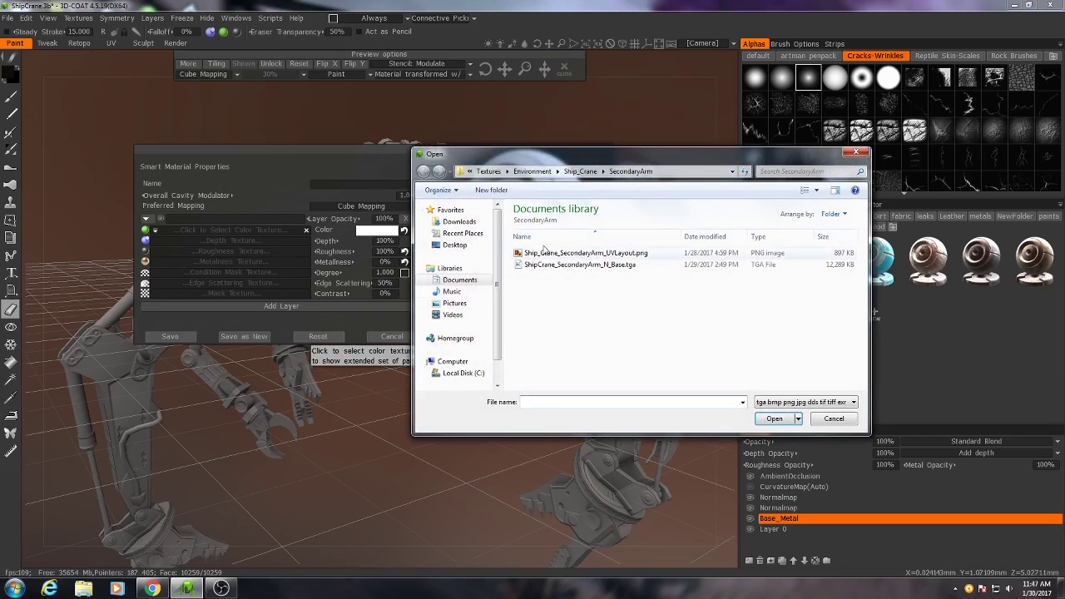
pyautogui.click(454, 303)
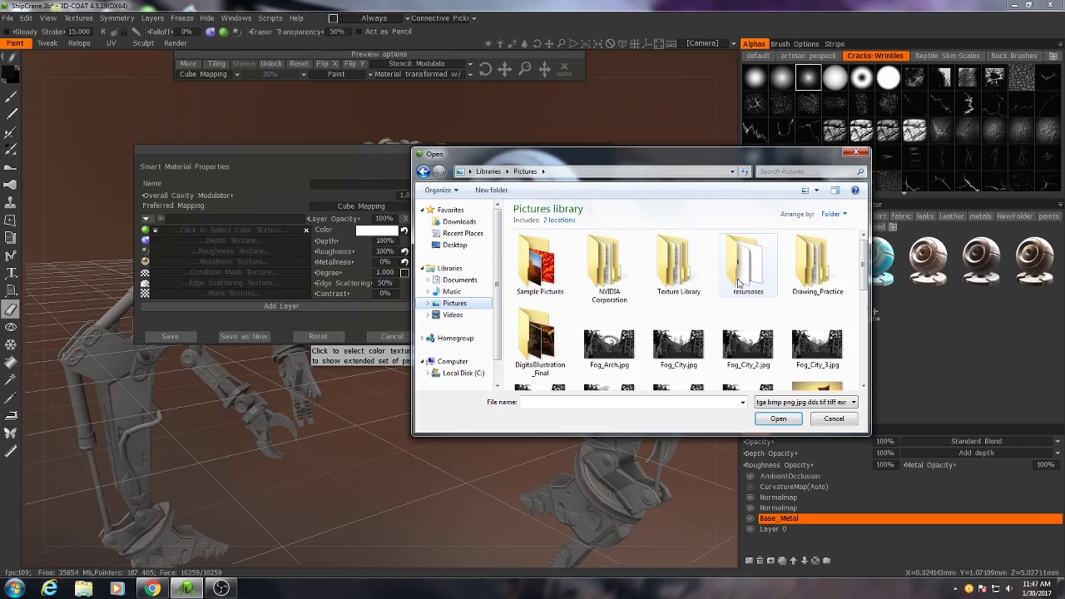
pyautogui.doubleClick(687, 281)
pyautogui.moveTo(863, 256); pyautogui.dragTo(840, 260)
pyautogui.doubleClick(540, 264)
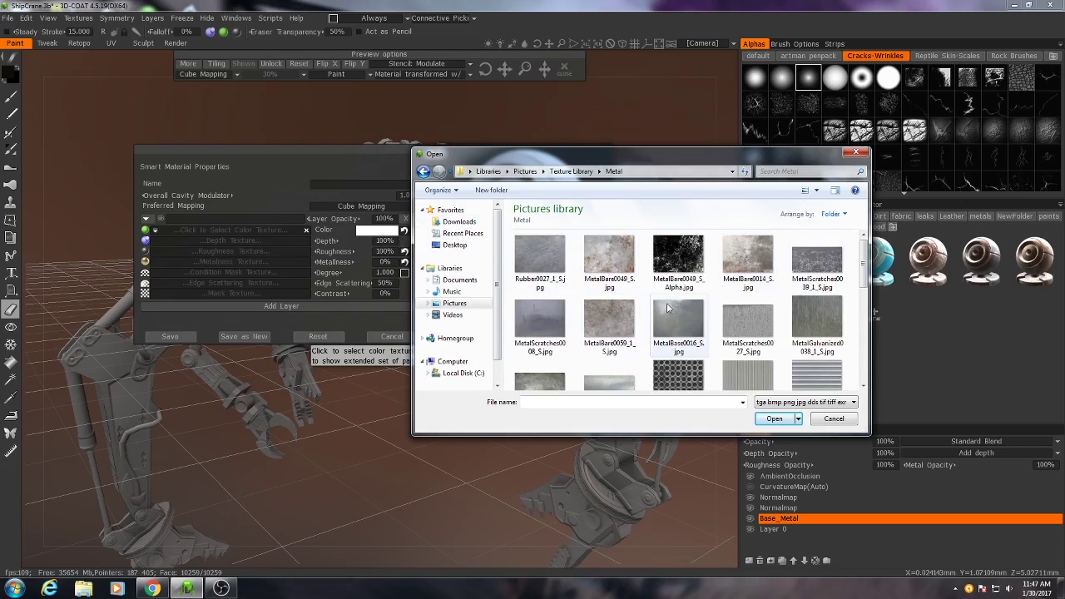
pyautogui.moveTo(865, 258); pyautogui.dragTo(848, 323)
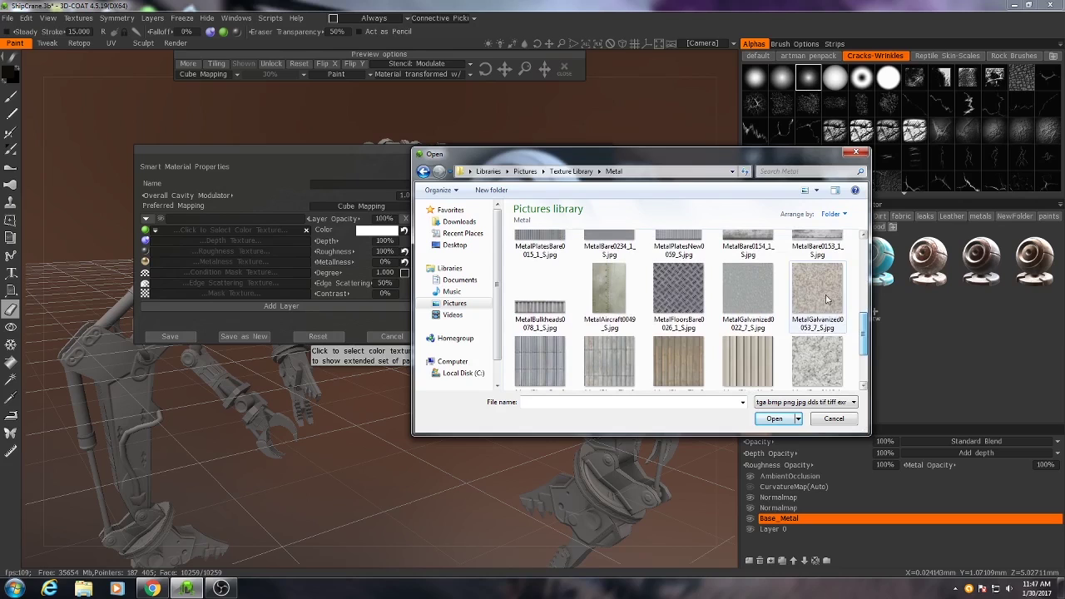
pyautogui.click(817, 291)
pyautogui.click(772, 419)
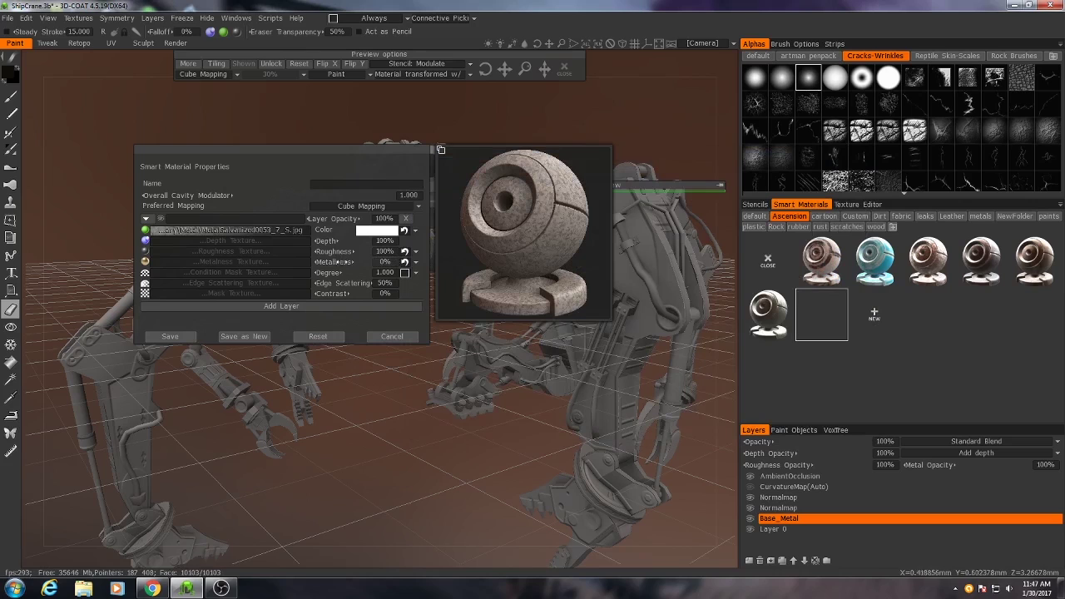
pyautogui.moveTo(326, 262); pyautogui.dragTo(374, 263)
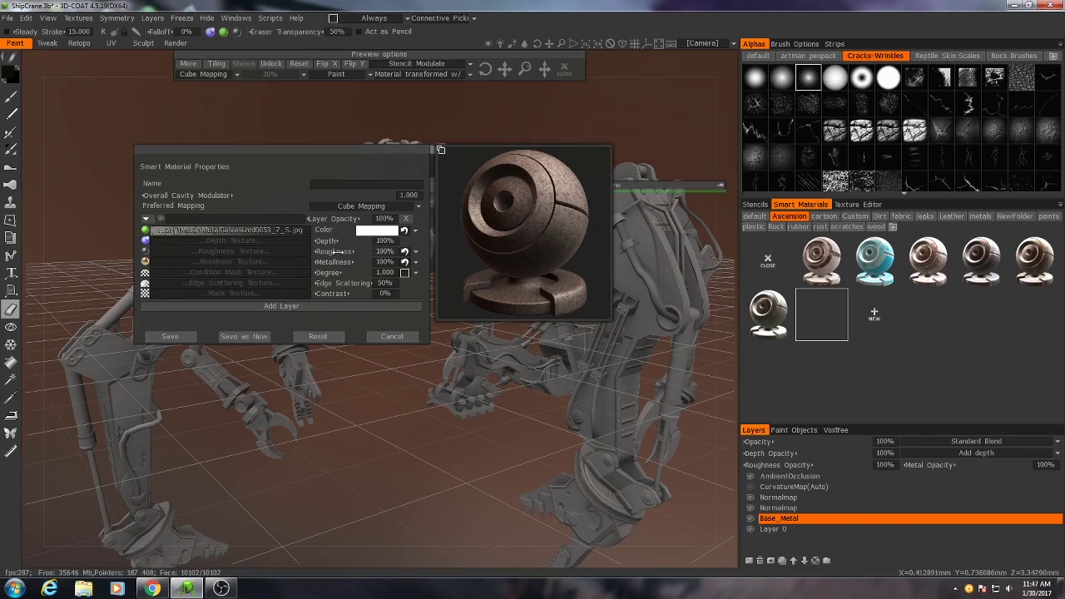
pyautogui.moveTo(337, 251)
pyautogui.mouseDown()
pyautogui.moveTo(308, 250)
pyautogui.moveTo(349, 251)
pyautogui.mouseUp()
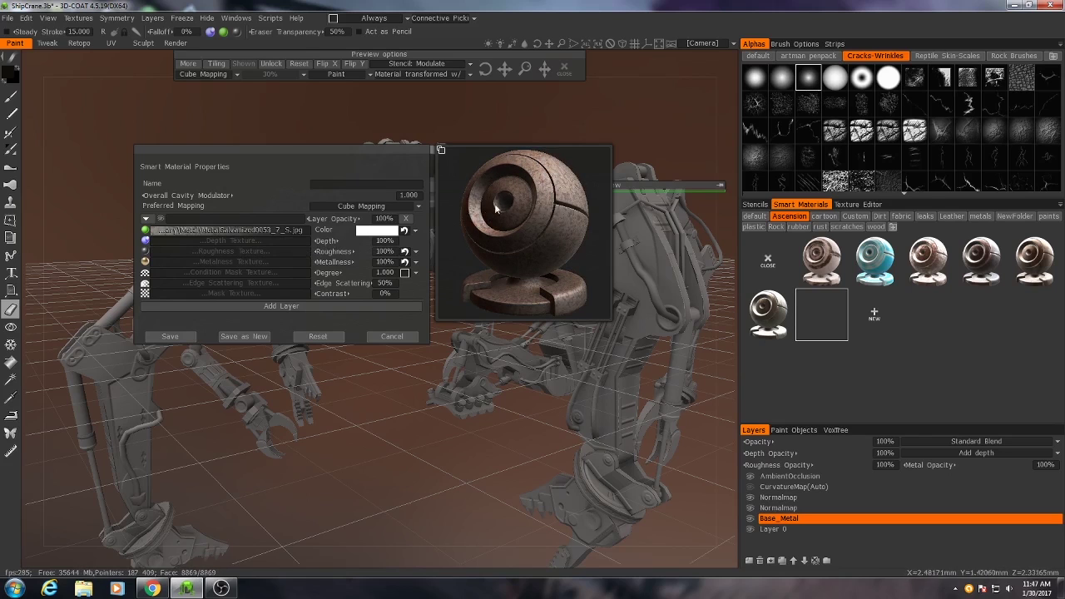
# Load ConcreteBare0145_1_S.jpg from the Texture Library's Concrete folder as the material's roughness texture
pyautogui.click(250, 251)
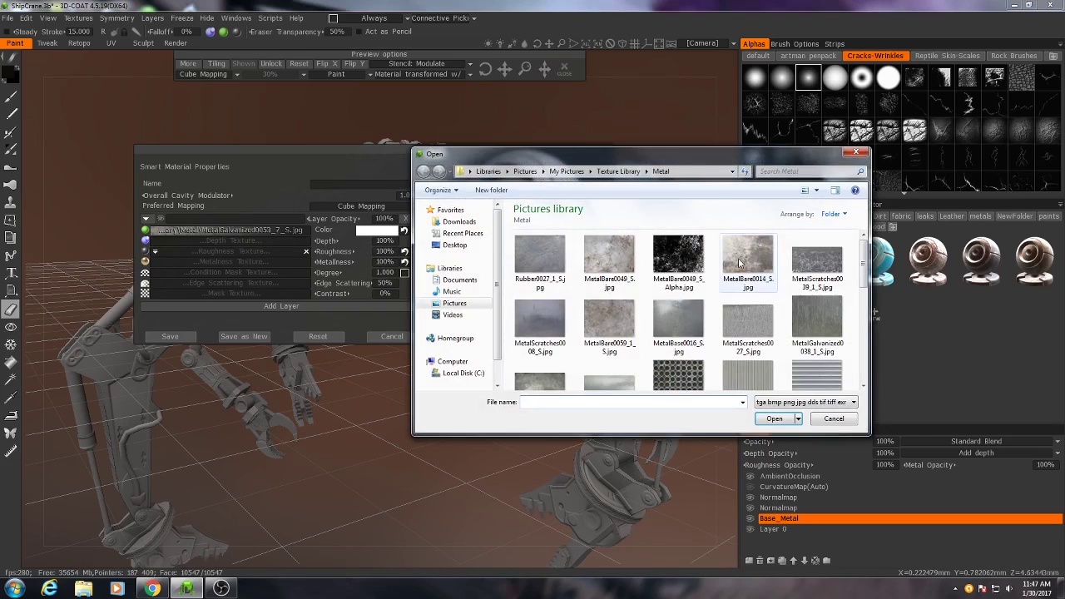
pyautogui.scroll(-3, 853, 275)
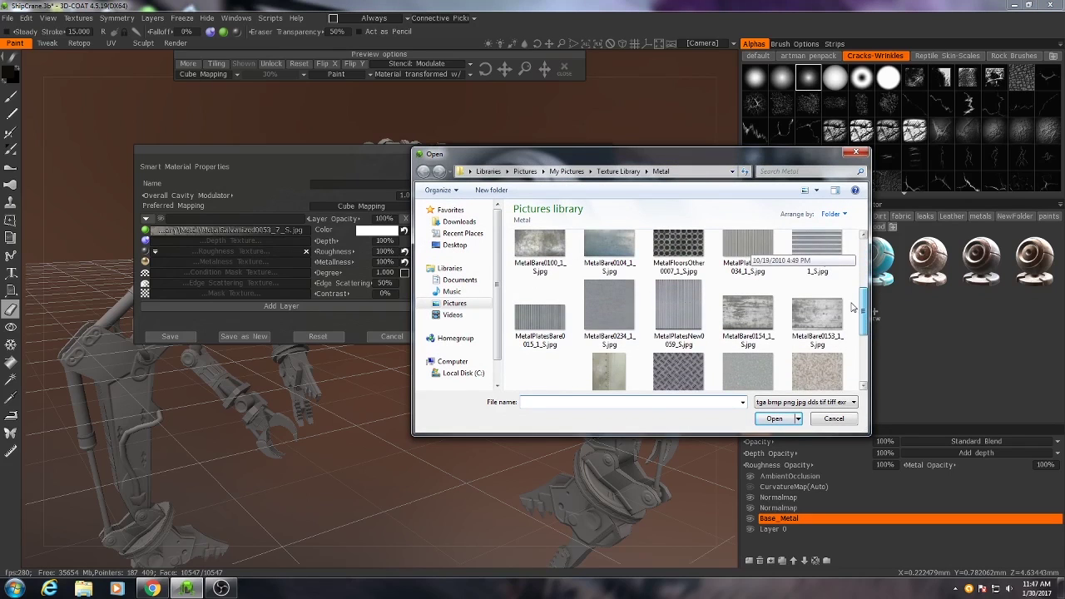
pyautogui.scroll(-1, 853, 308)
pyautogui.press('BackSpace')
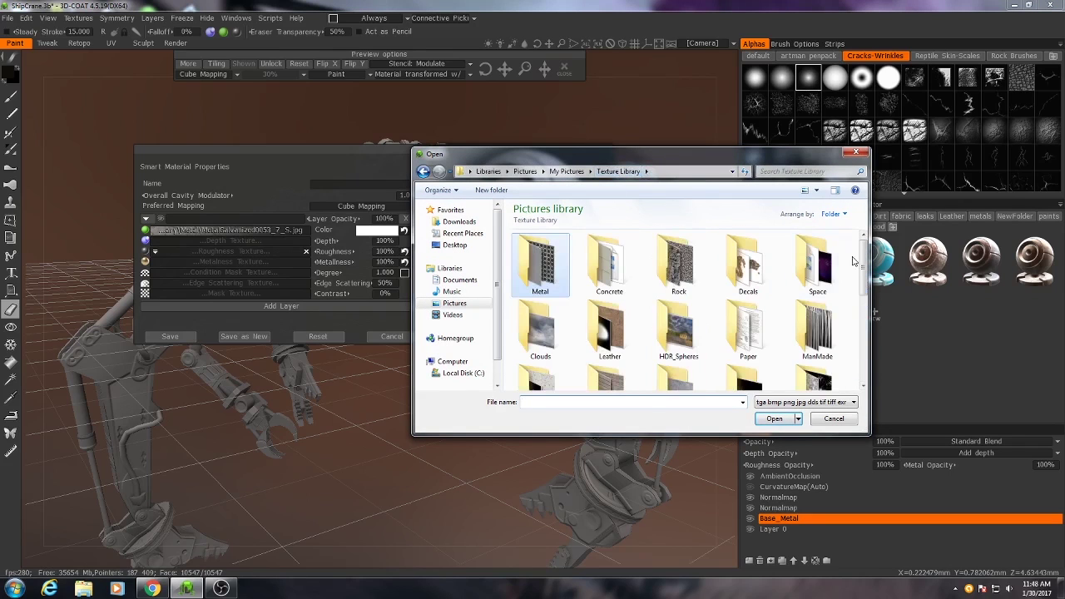
pyautogui.scroll(-2, 852, 261)
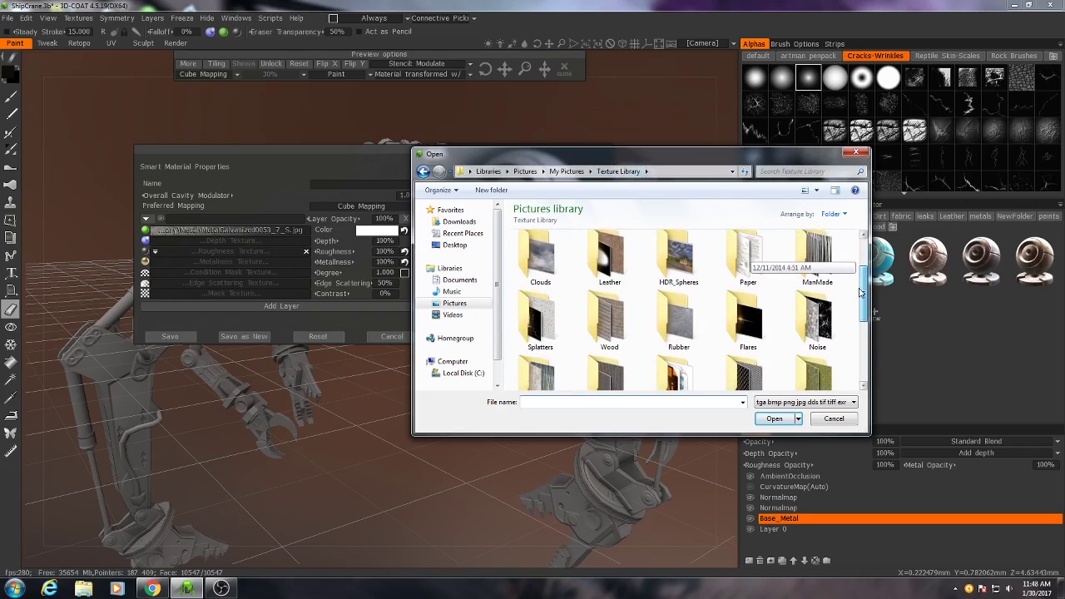
pyautogui.scroll(-2, 860, 293)
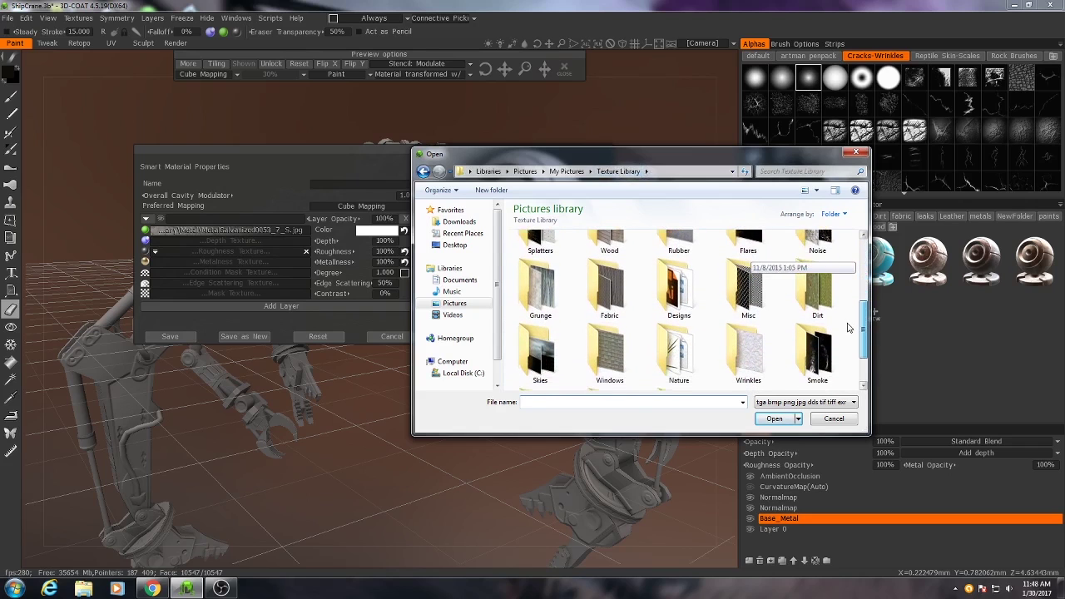
pyautogui.scroll(-1, 844, 339)
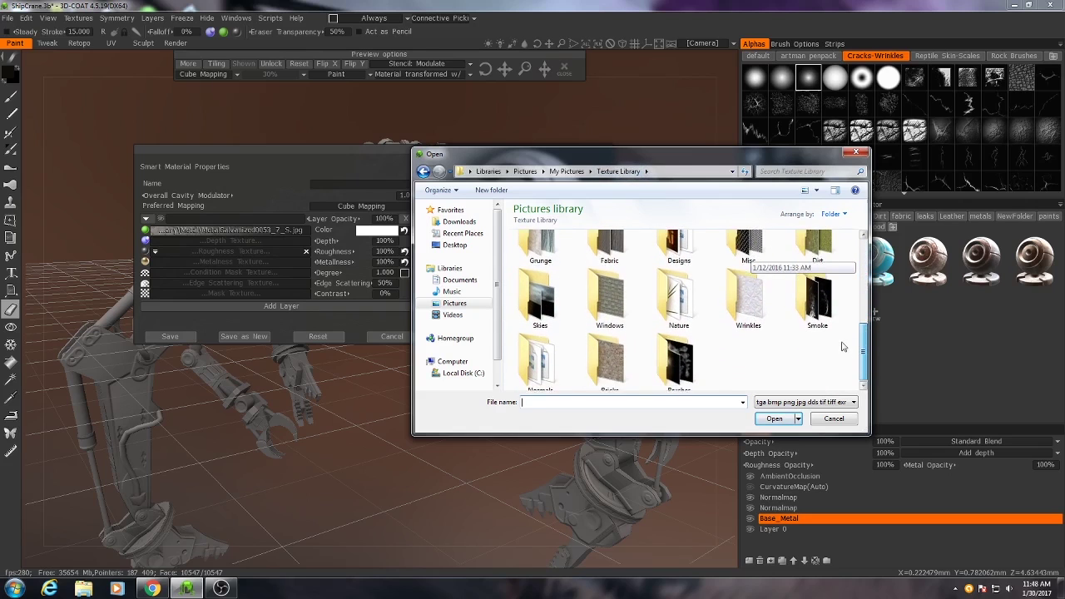
pyautogui.scroll(3, 842, 341)
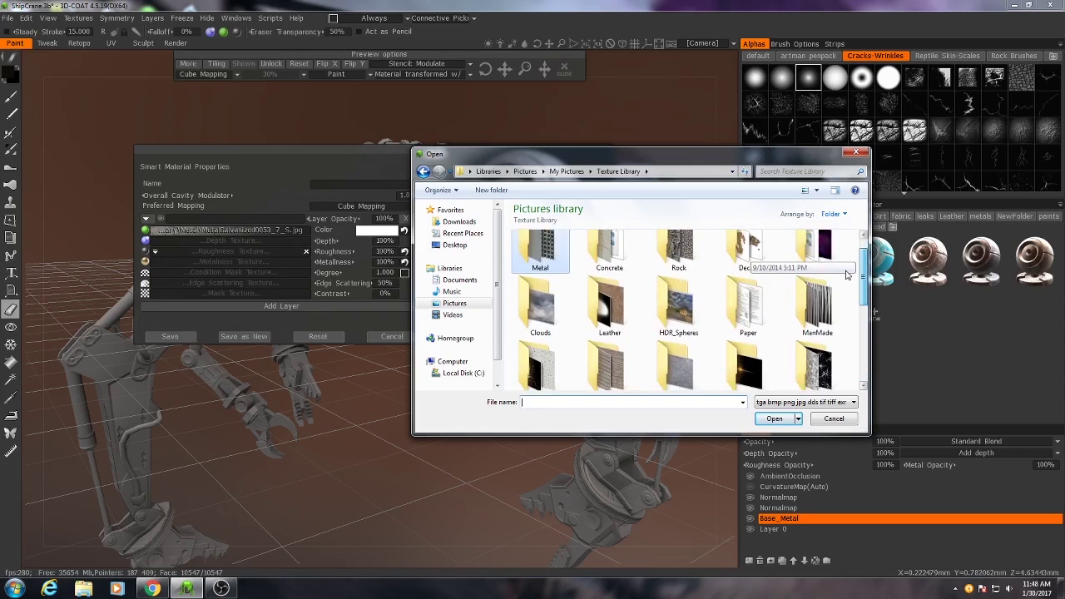
pyautogui.scroll(1, 846, 274)
pyautogui.doubleClick(606, 262)
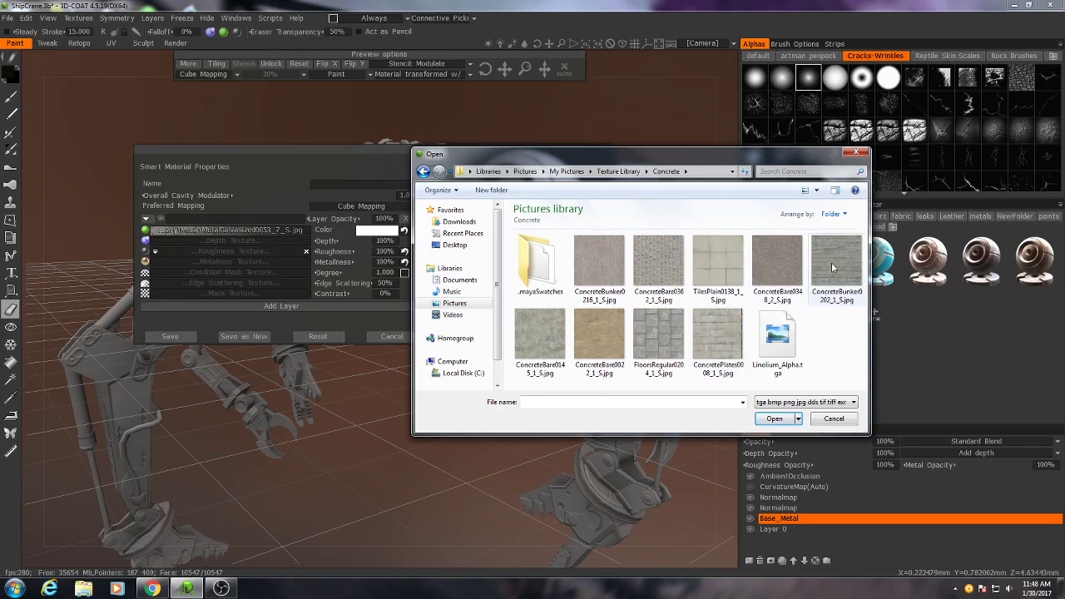
pyautogui.click(539, 330)
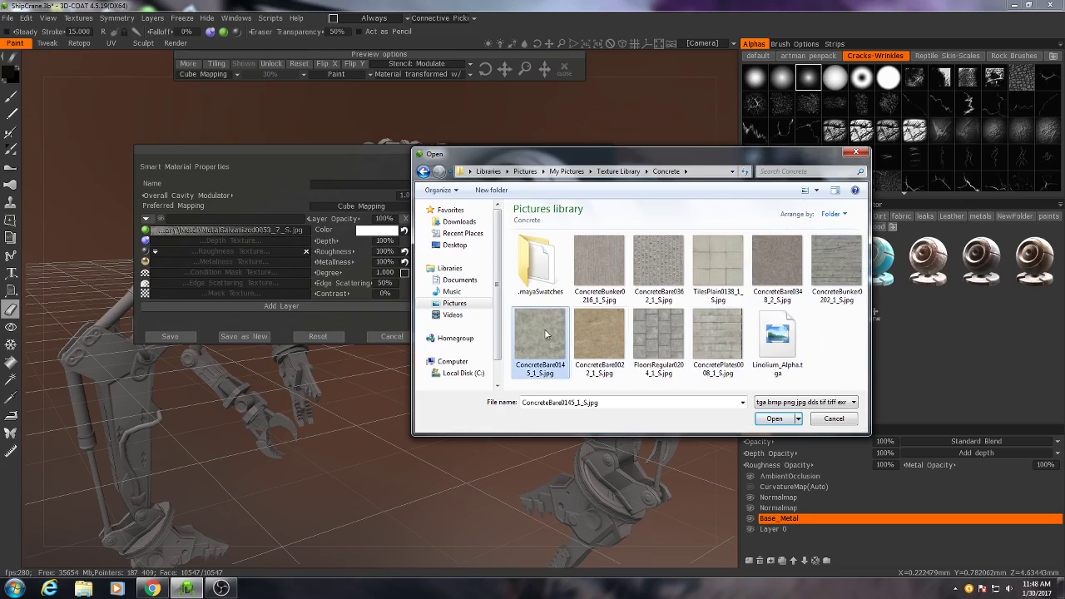
pyautogui.click(772, 418)
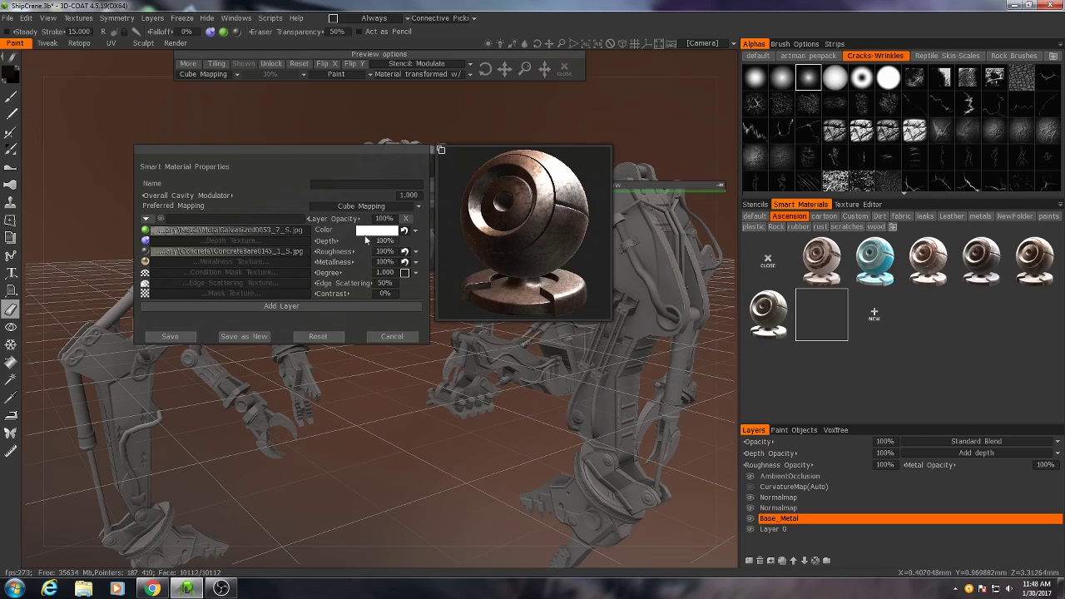
# Set the texture scale of the concrete roughness texture to 87%
pyautogui.click(174, 252)
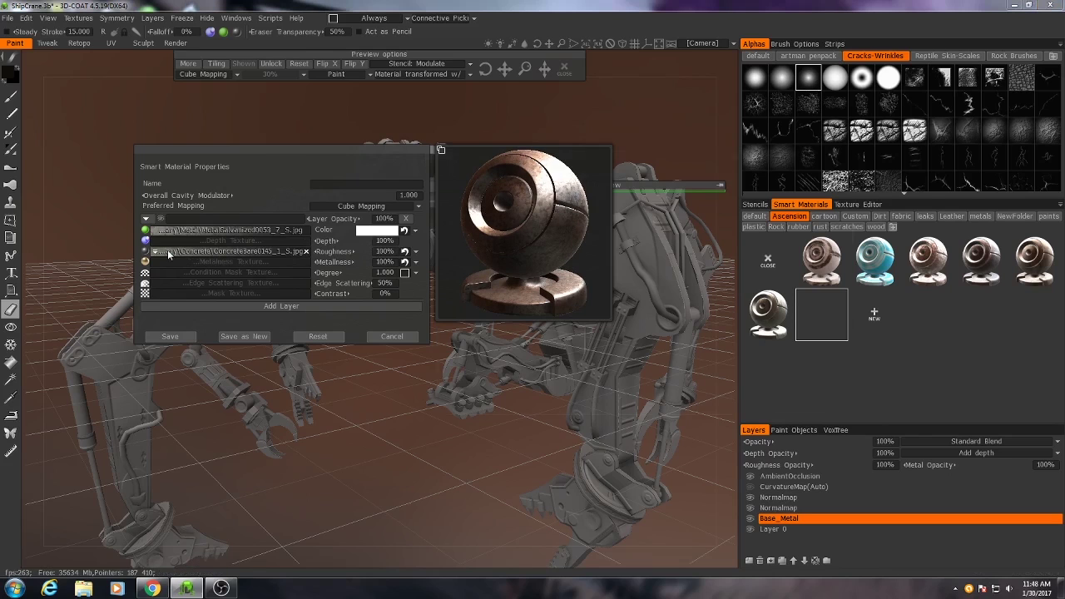
pyautogui.press('Escape')
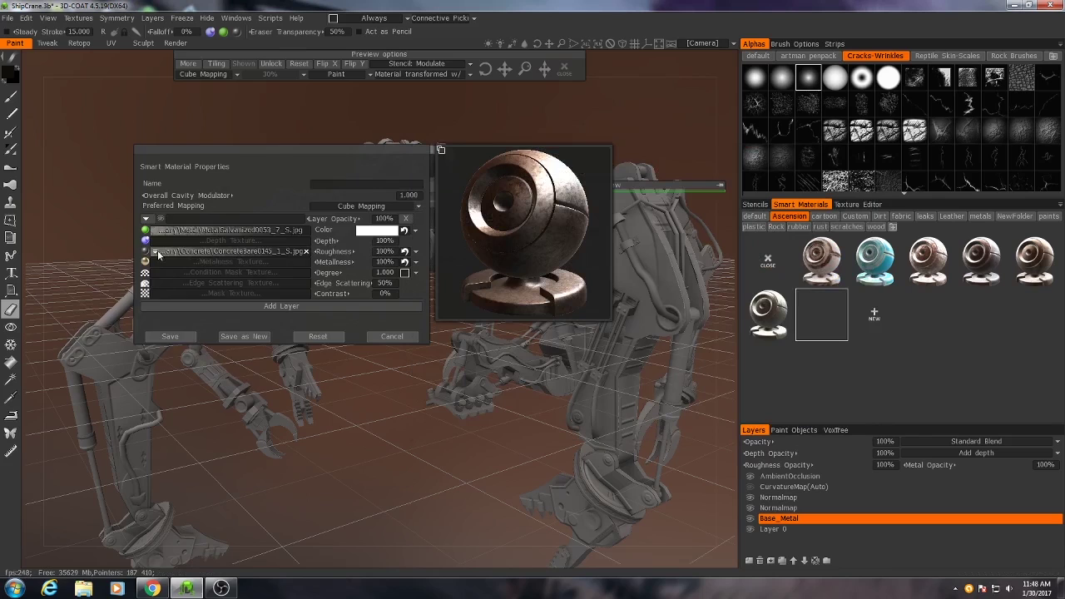
pyautogui.click(156, 250)
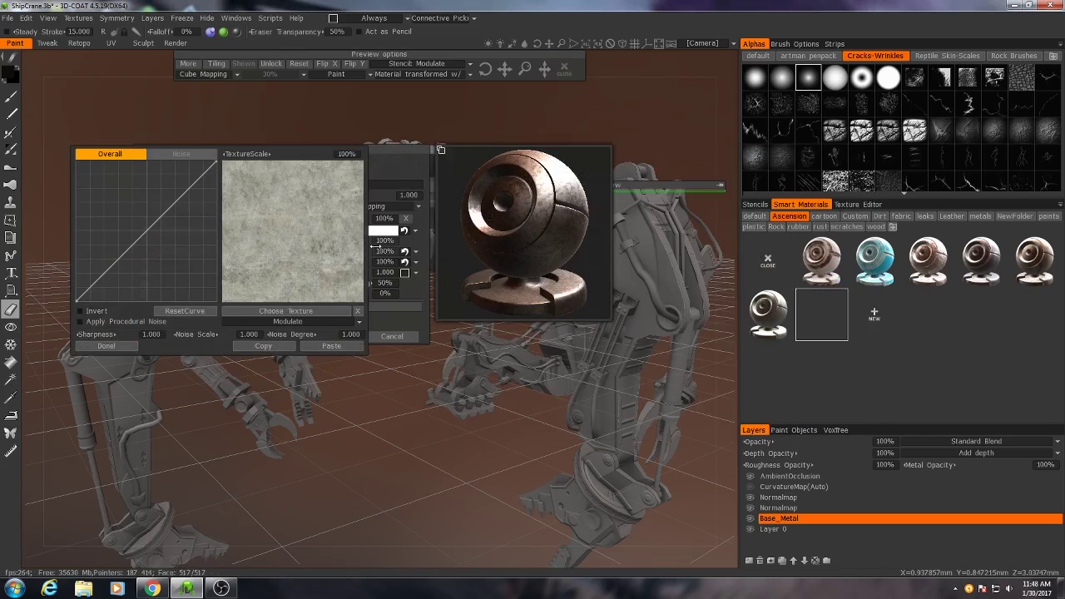
pyautogui.scroll(-5, 287, 221)
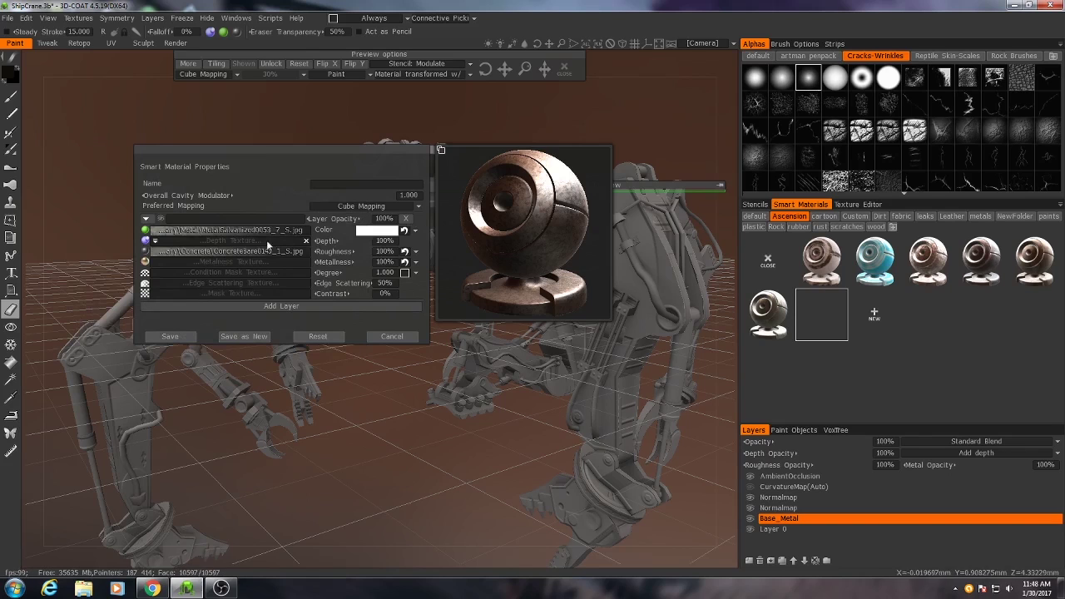
pyautogui.click(158, 249)
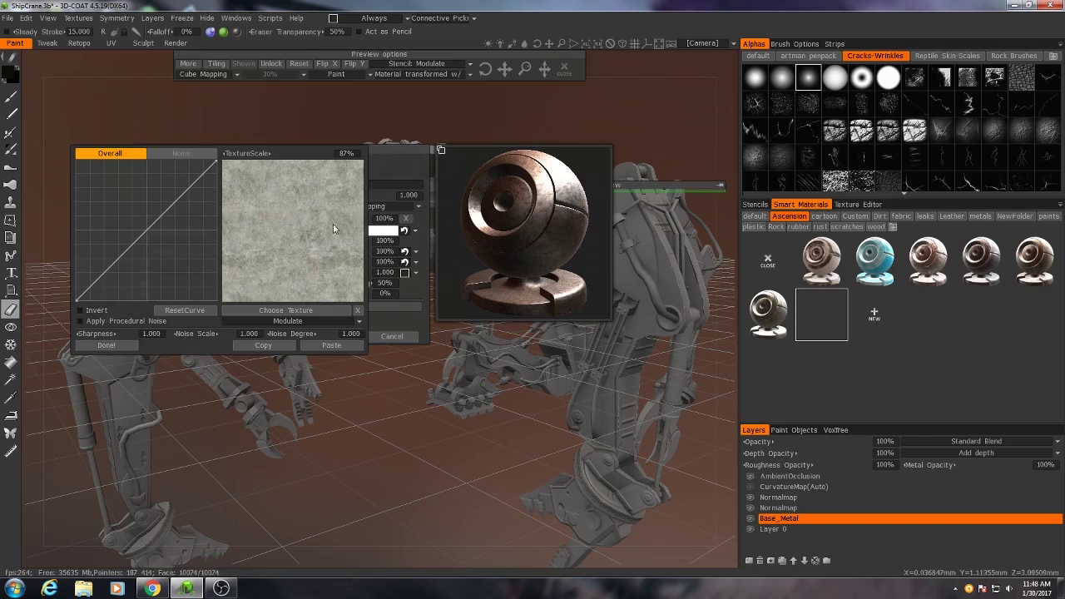
pyautogui.click(327, 347)
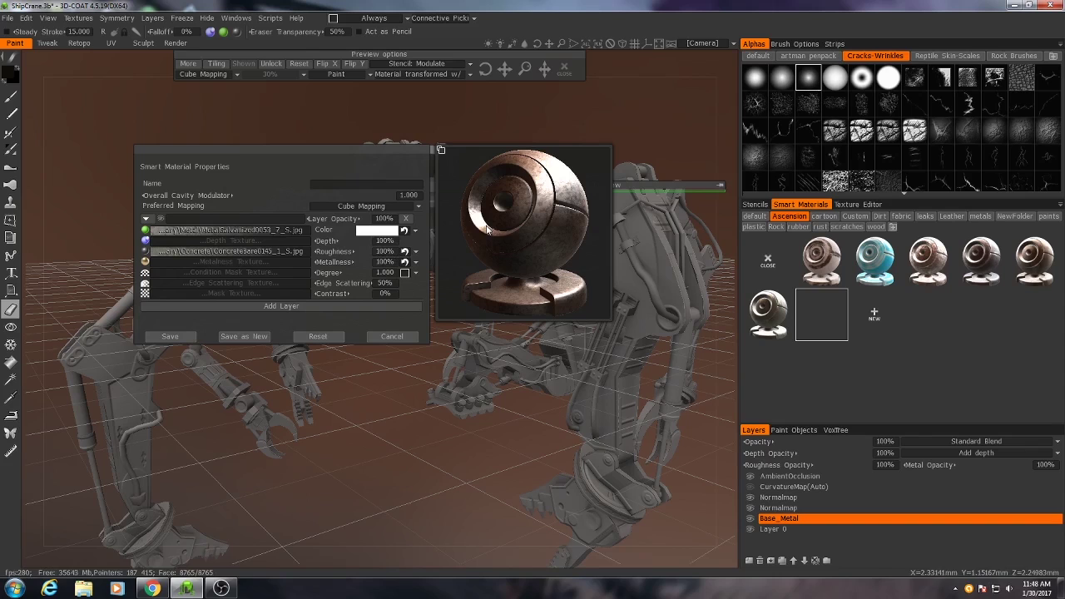
# Add an upper point raising the highlights and a lower point deepening the darks on the roughness texture's curve, forming an S shape
pyautogui.click(156, 251)
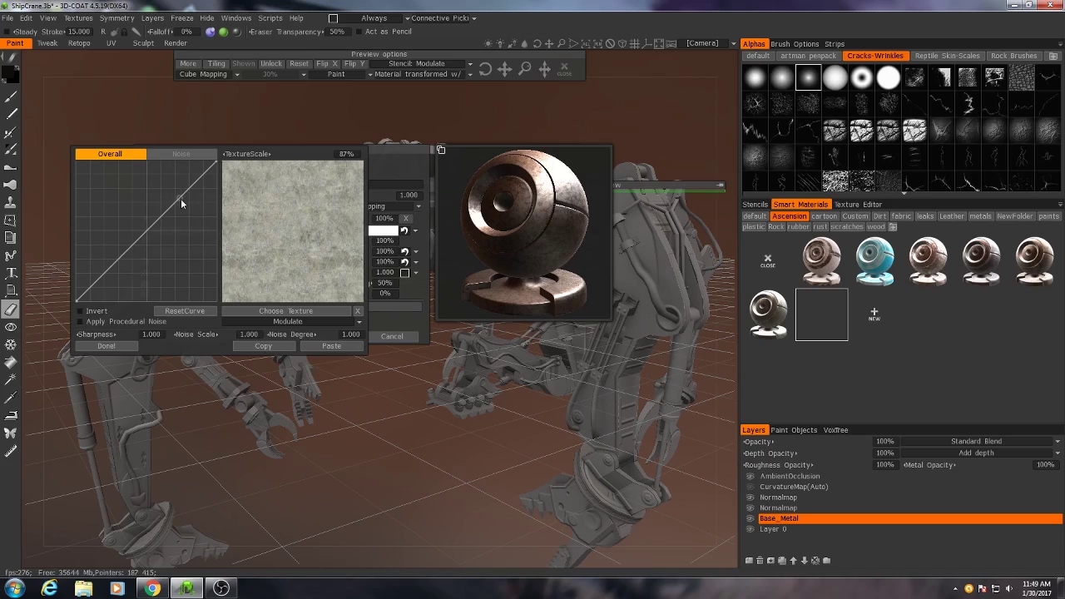
pyautogui.moveTo(181, 198)
pyautogui.mouseDown()
pyautogui.moveTo(163, 173)
pyautogui.moveTo(177, 178)
pyautogui.mouseUp()
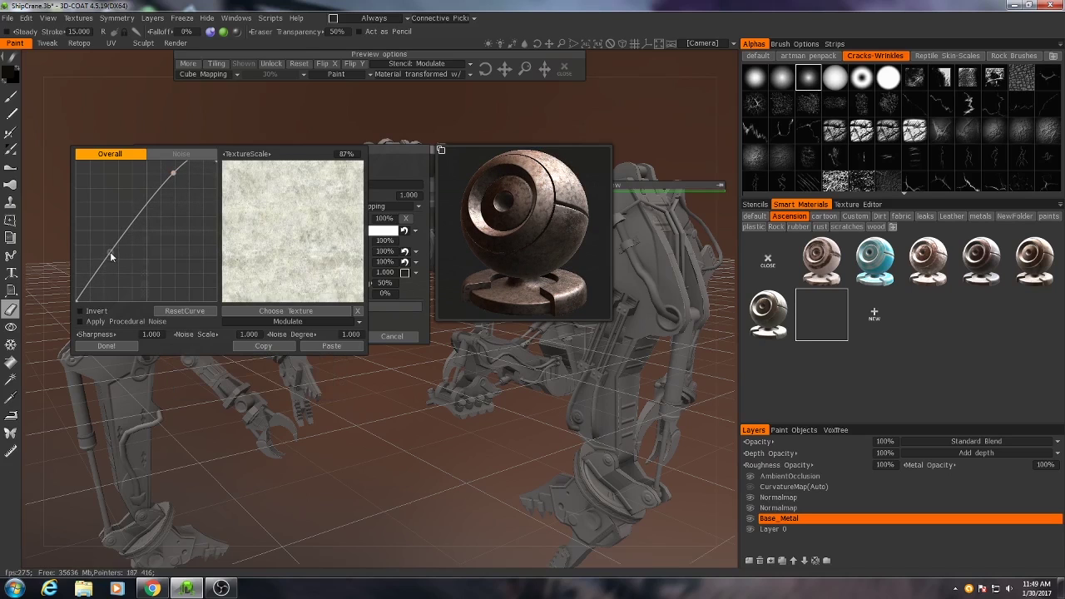
pyautogui.moveTo(111, 257); pyautogui.dragTo(121, 275)
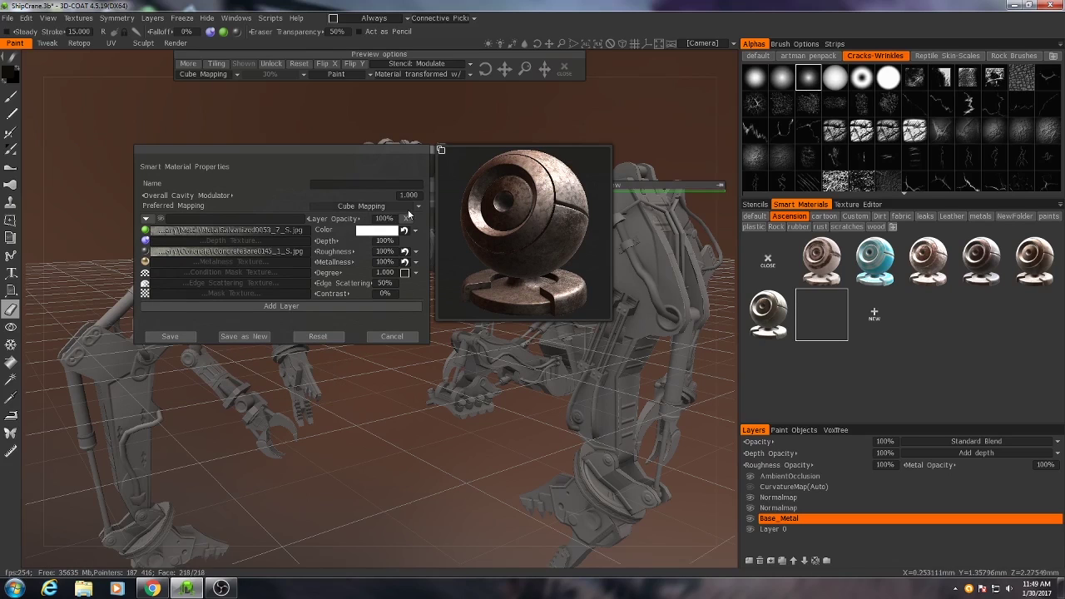
# Fine-tune both points of the roughness texture's S-curve to balance its contrast, then accept the curve
pyautogui.moveTo(156, 258)
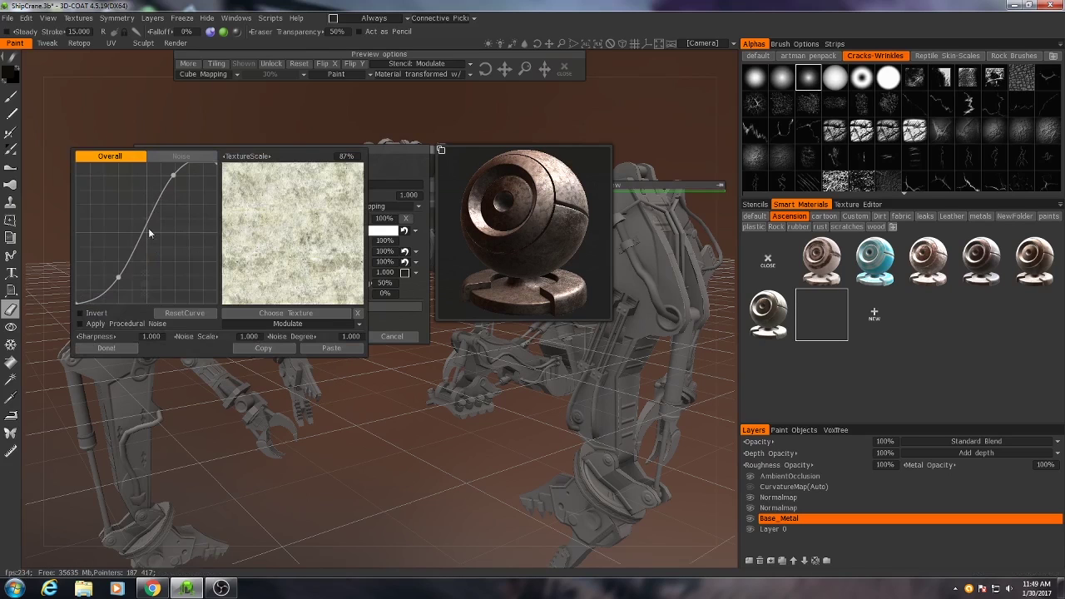
pyautogui.moveTo(119, 281); pyautogui.dragTo(127, 278)
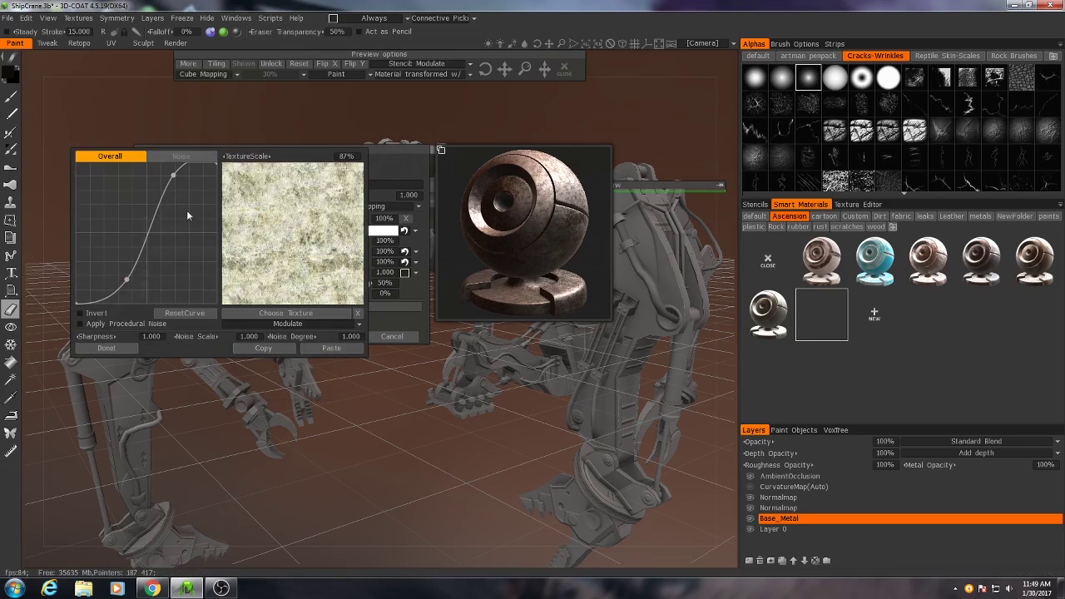
pyautogui.moveTo(174, 177); pyautogui.dragTo(173, 180)
pyautogui.moveTo(126, 279); pyautogui.dragTo(121, 269)
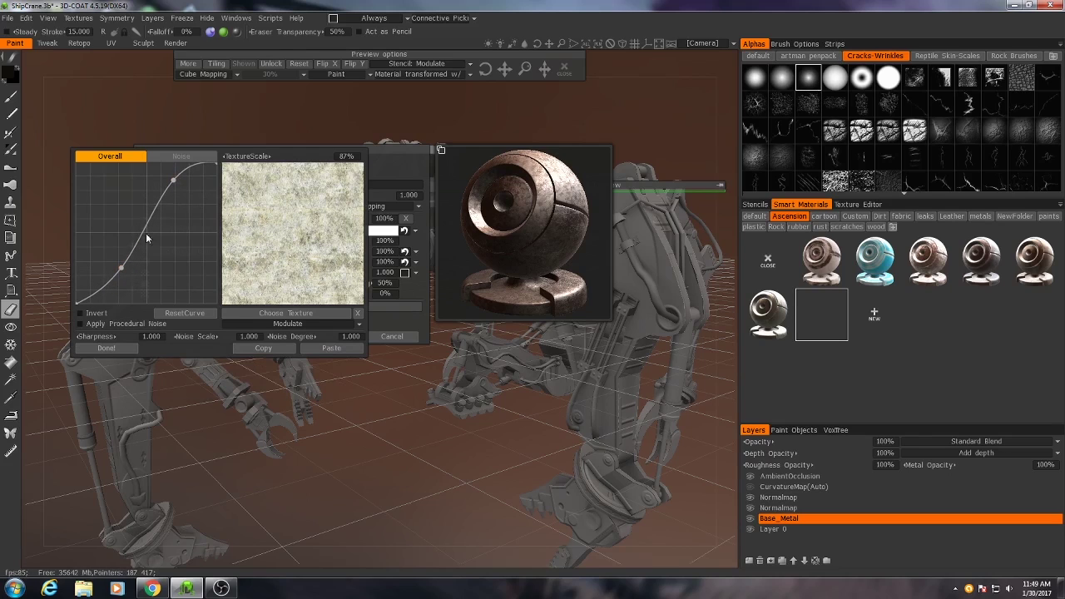
pyautogui.moveTo(173, 180); pyautogui.dragTo(171, 175)
pyautogui.moveTo(121, 267); pyautogui.dragTo(121, 264)
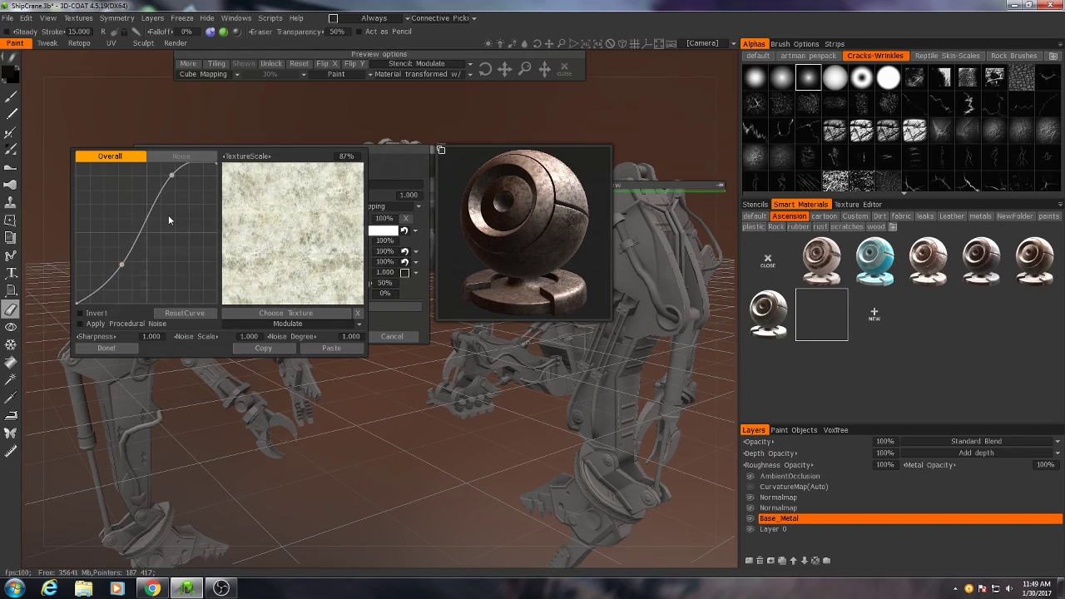
pyautogui.click(105, 347)
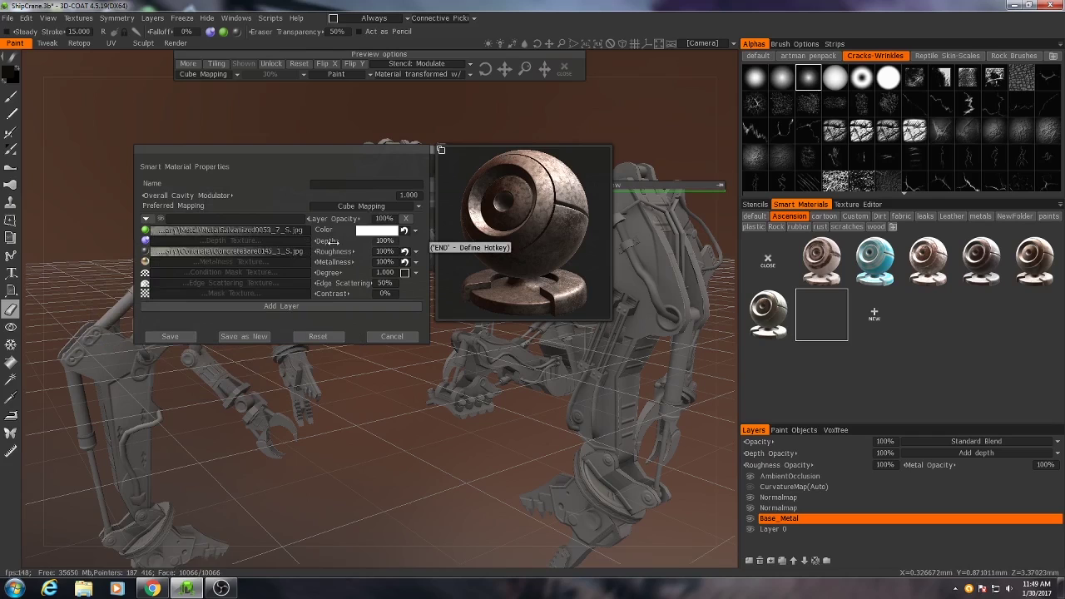
# Name the material's existing layer Base and set its Roughness to 95%
pyautogui.click(232, 219)
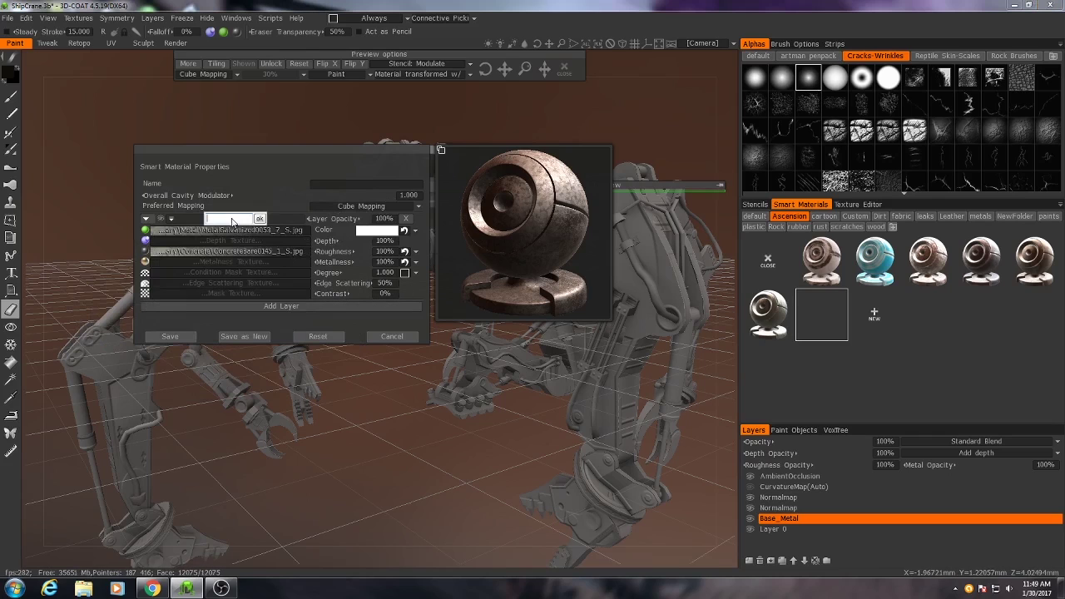
pyautogui.write('Base')
pyautogui.press('Return')
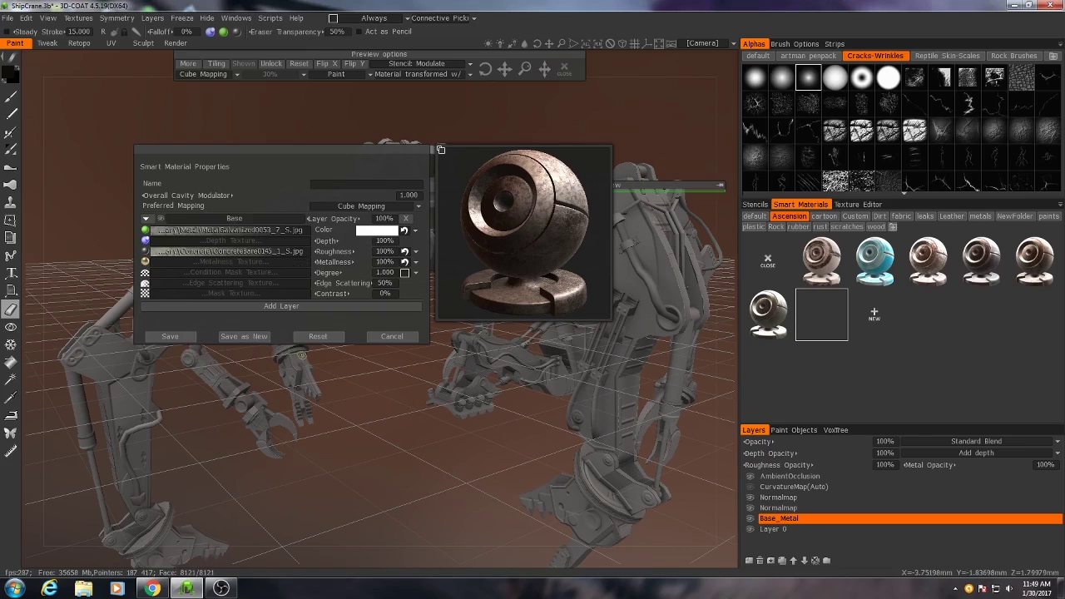
pyautogui.click(225, 272)
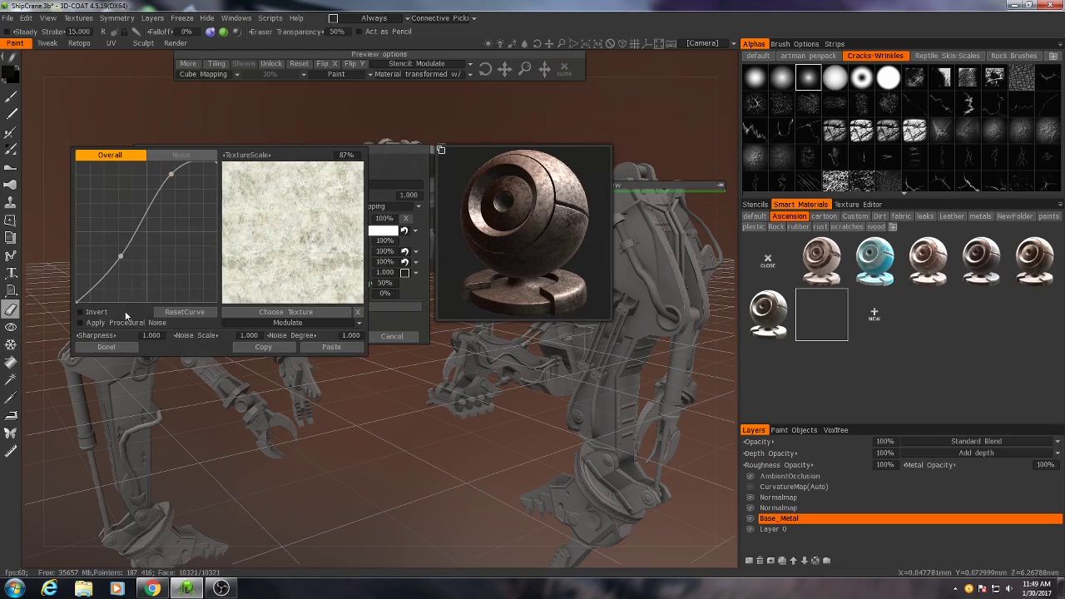
pyautogui.click(105, 346)
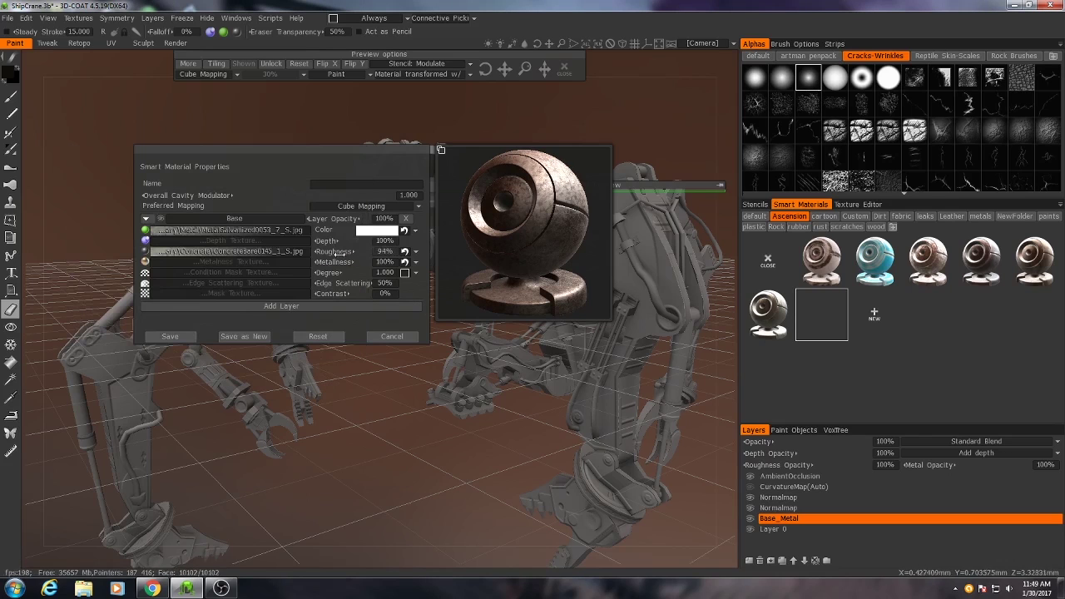
# Add a second material layer with 100% Metalness, 37% Roughness and the More on Convex condition
pyautogui.click(296, 307)
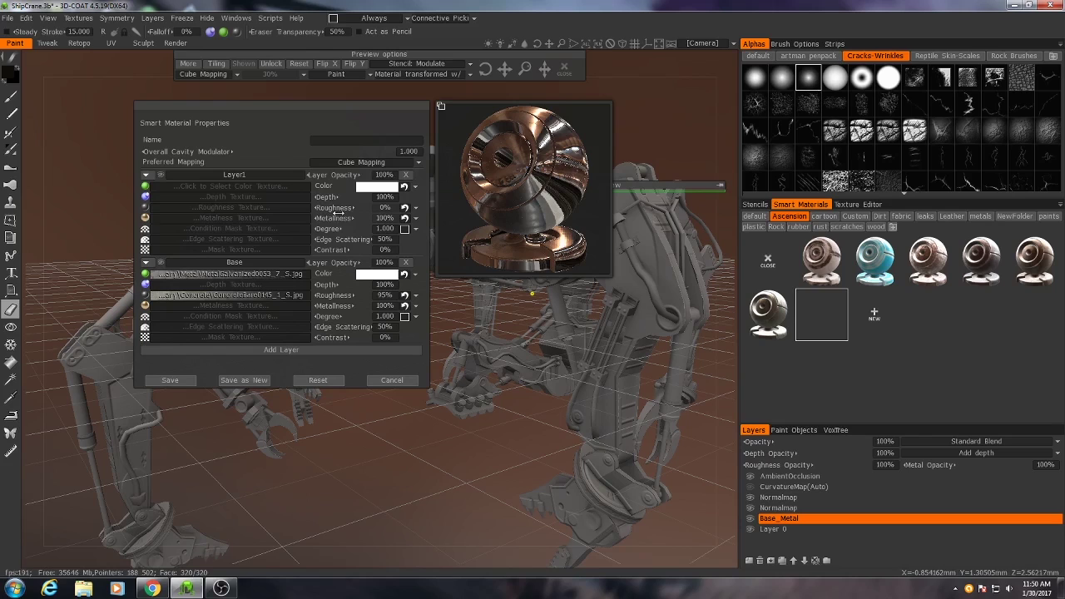
pyautogui.moveTo(347, 212); pyautogui.dragTo(380, 209)
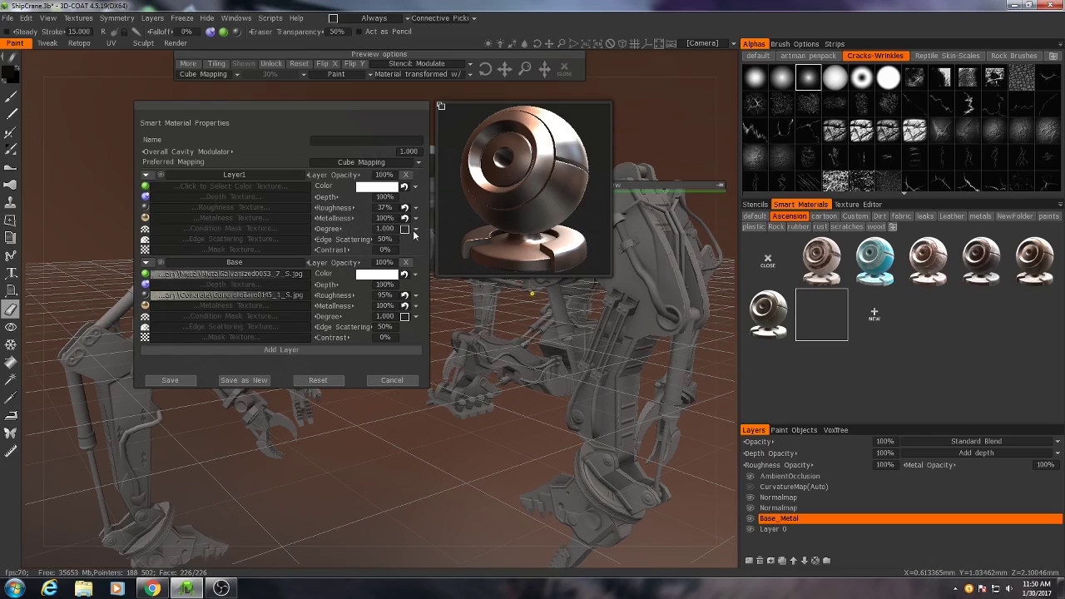
pyautogui.click(416, 230)
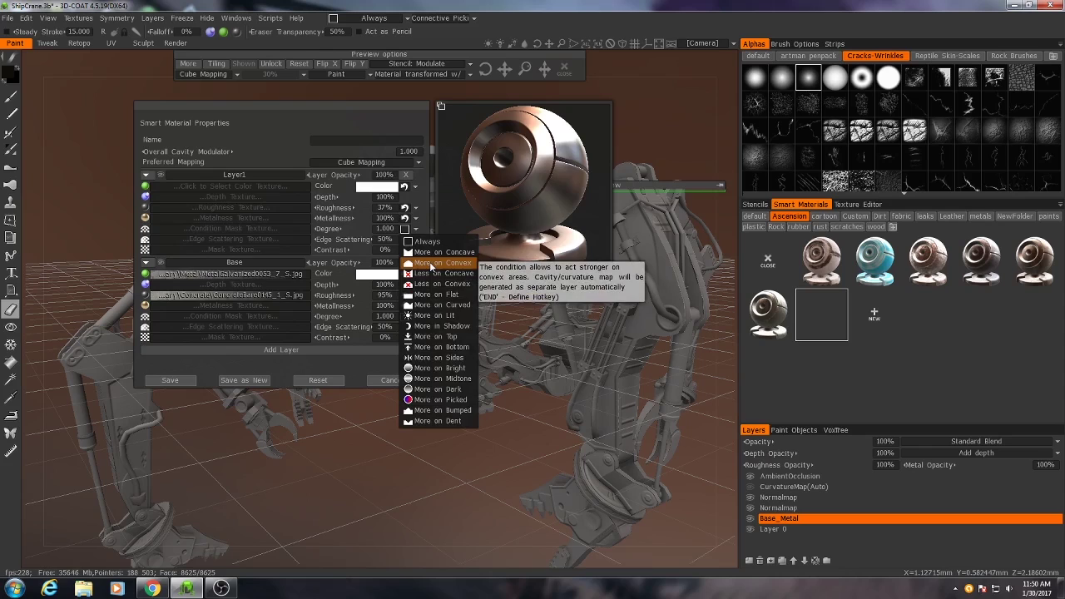
pyautogui.click(431, 264)
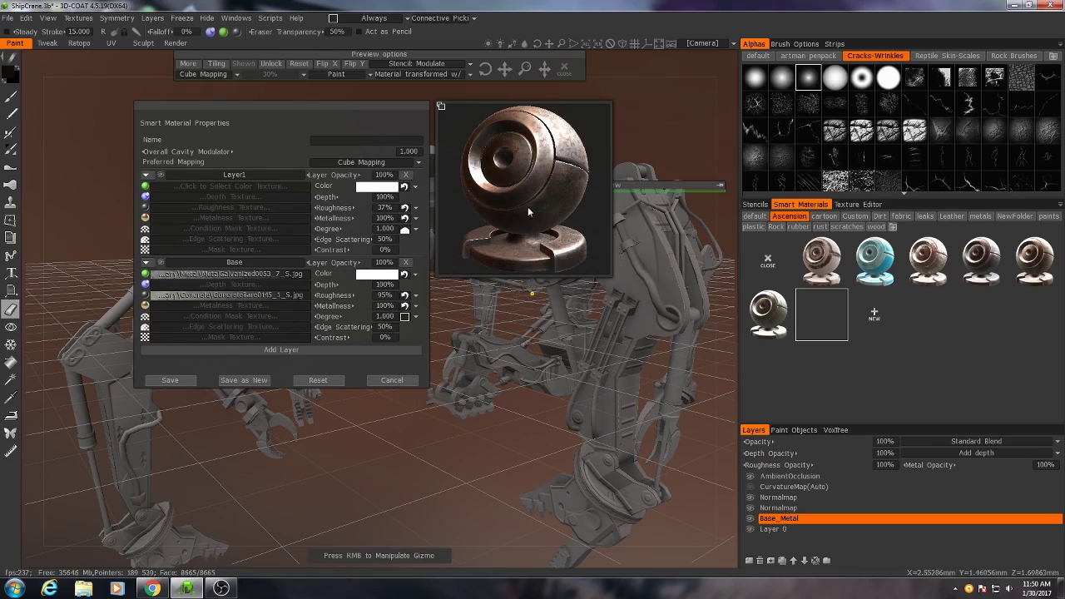
# Enlarge the material preview and set the convex layer's condition Degree to 1.275
pyautogui.click(441, 106)
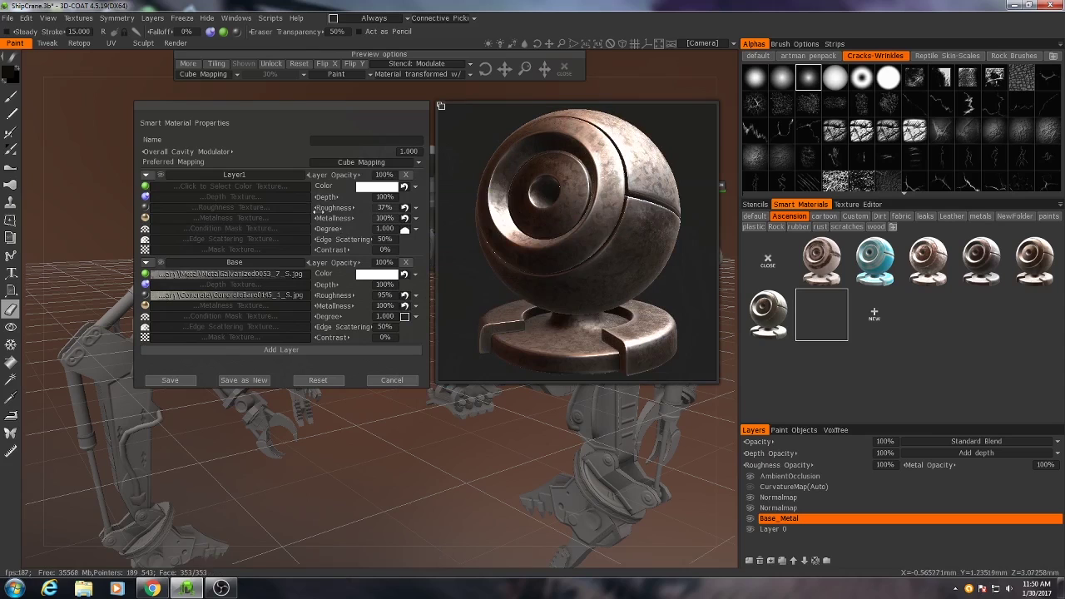
pyautogui.moveTo(329, 230)
pyautogui.mouseDown()
pyautogui.moveTo(344, 236)
pyautogui.moveTo(327, 237)
pyautogui.mouseUp()
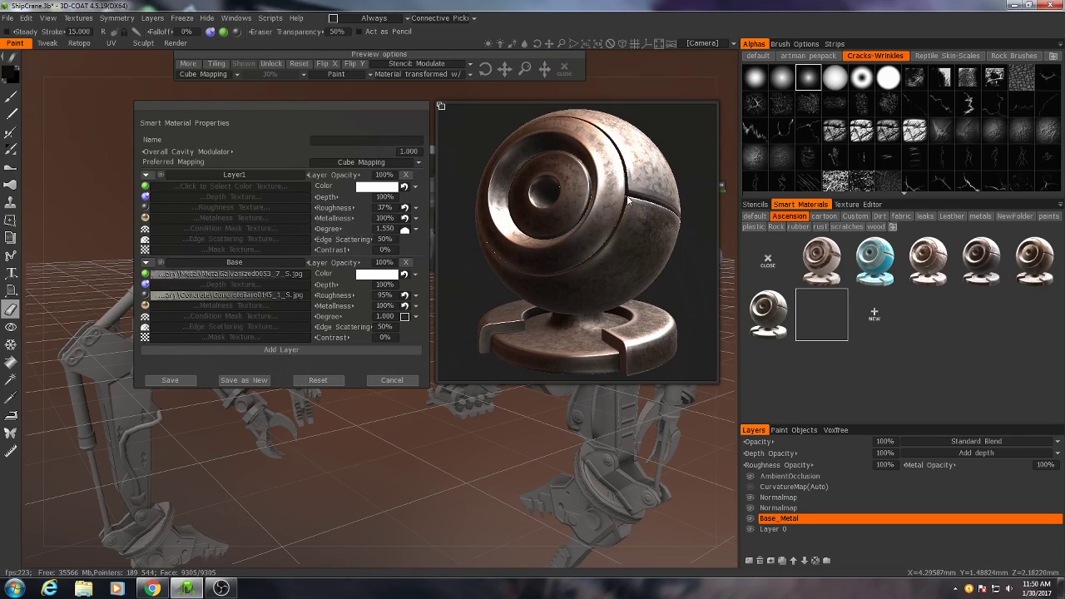
pyautogui.moveTo(325, 229); pyautogui.dragTo(322, 229)
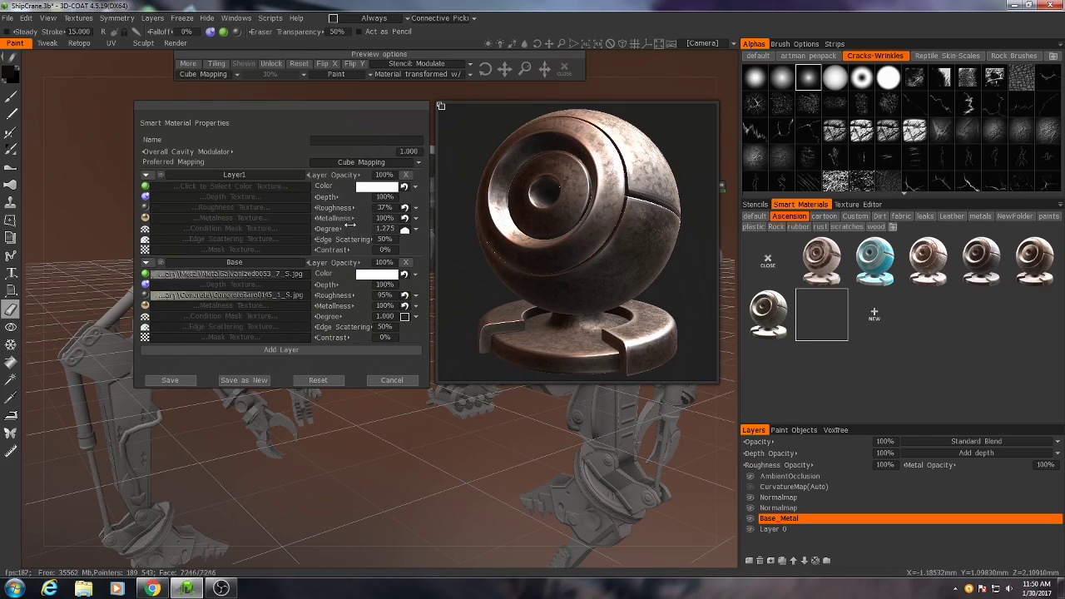
# Load MetalBare0146_1_S.jpg from the Texture Library's Metal folder as the Base layer's depth texture
pyautogui.click(235, 283)
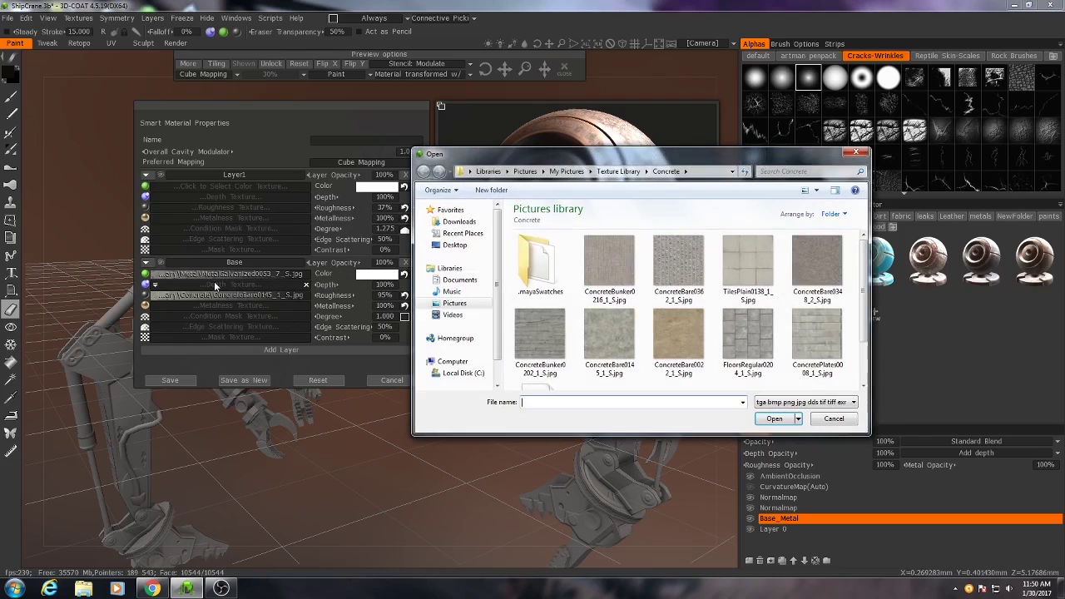
pyautogui.click(629, 173)
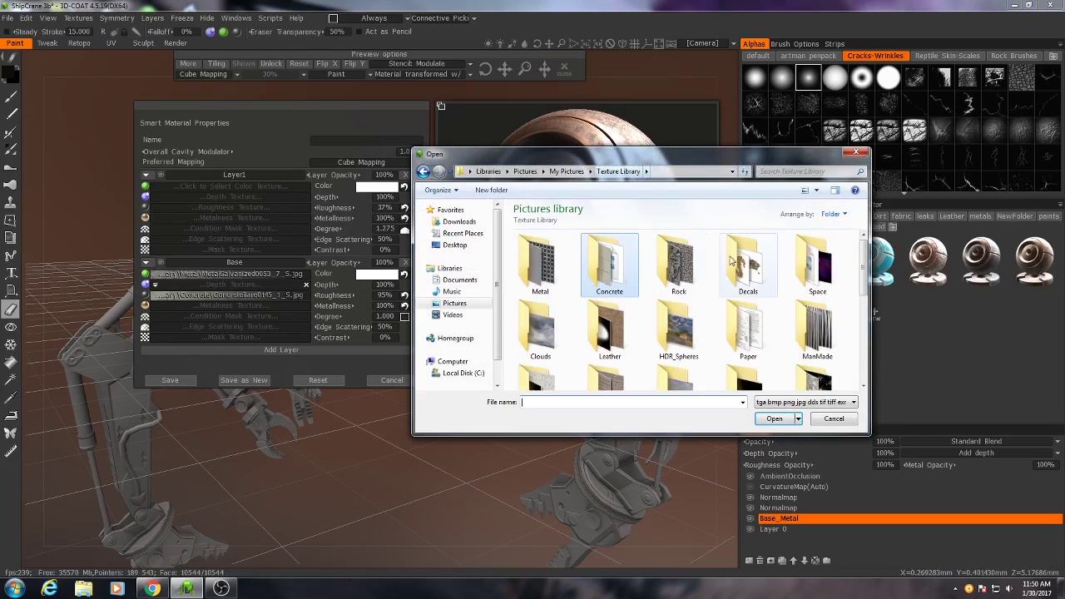
pyautogui.doubleClick(540, 264)
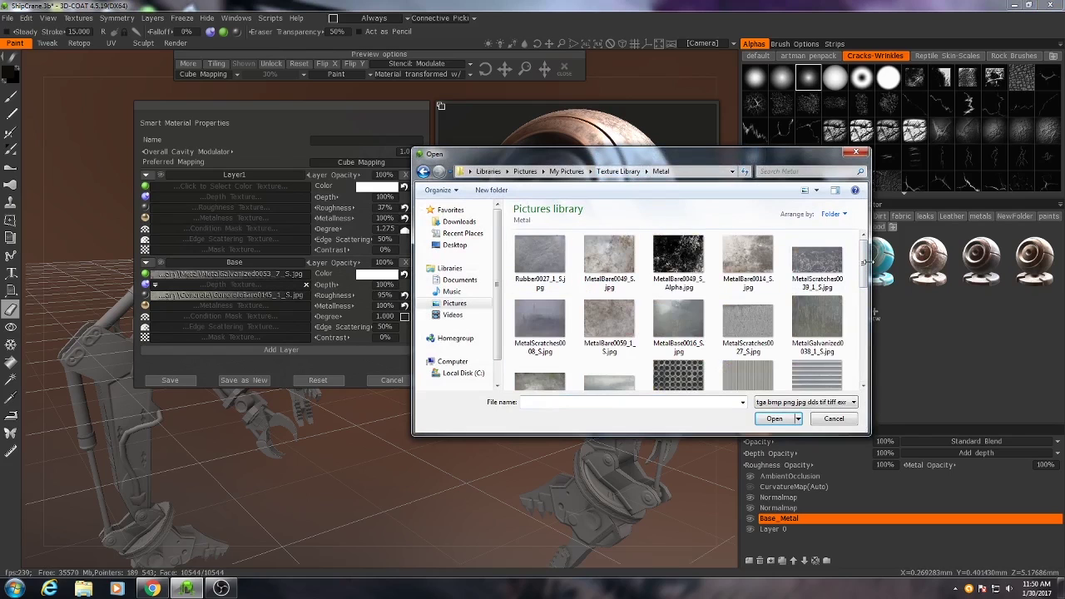
pyautogui.moveTo(865, 262); pyautogui.dragTo(865, 354)
pyautogui.click(817, 308)
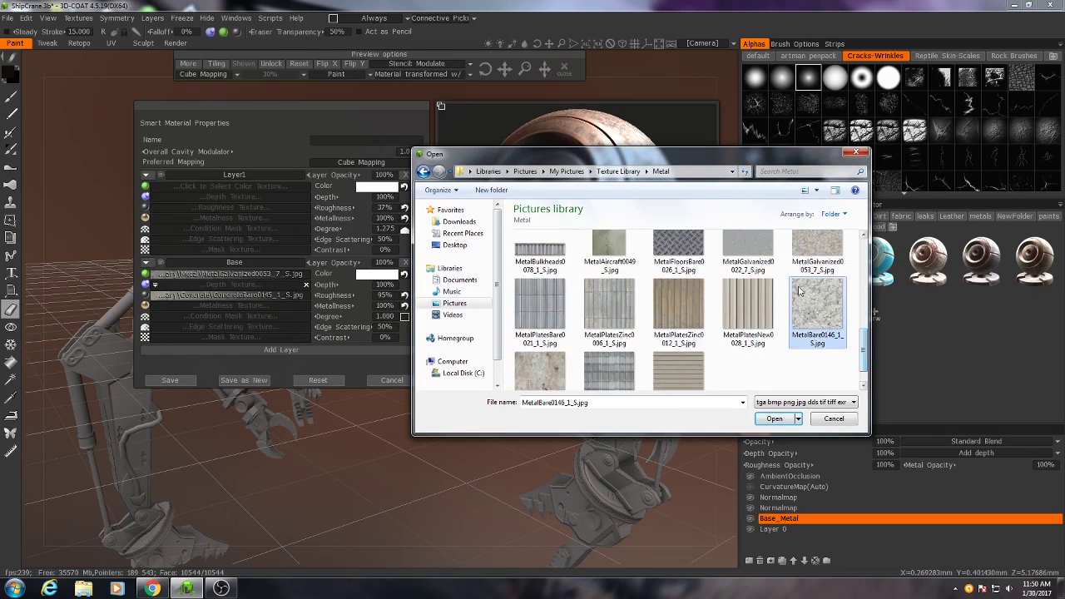
pyautogui.click(773, 418)
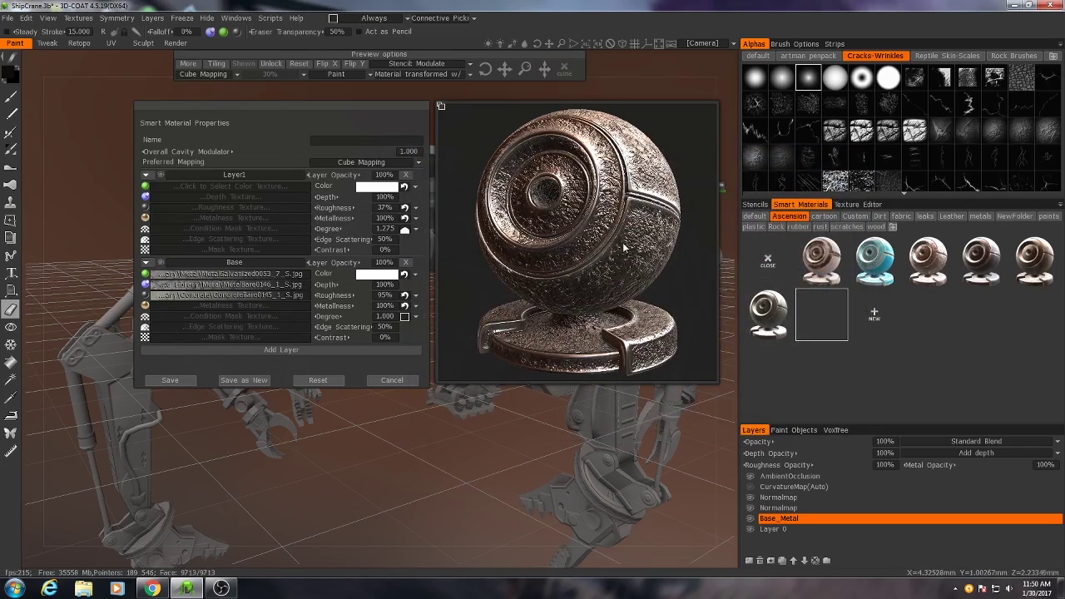
# Set the Depth to 5% on the Base layer and to 0% on Layer1
pyautogui.doubleClick(380, 285)
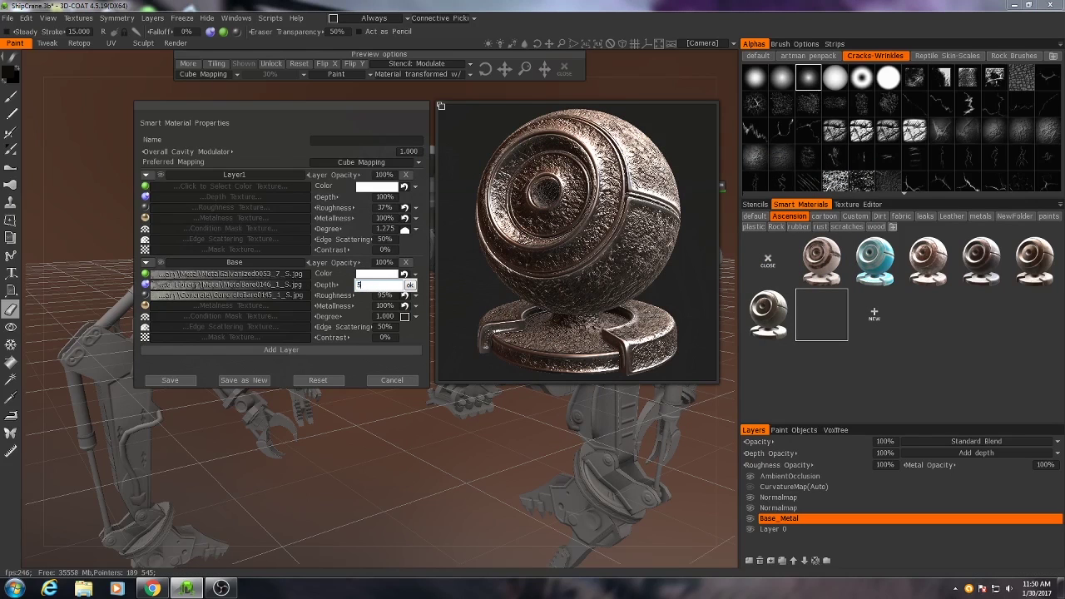
pyautogui.press('Return')
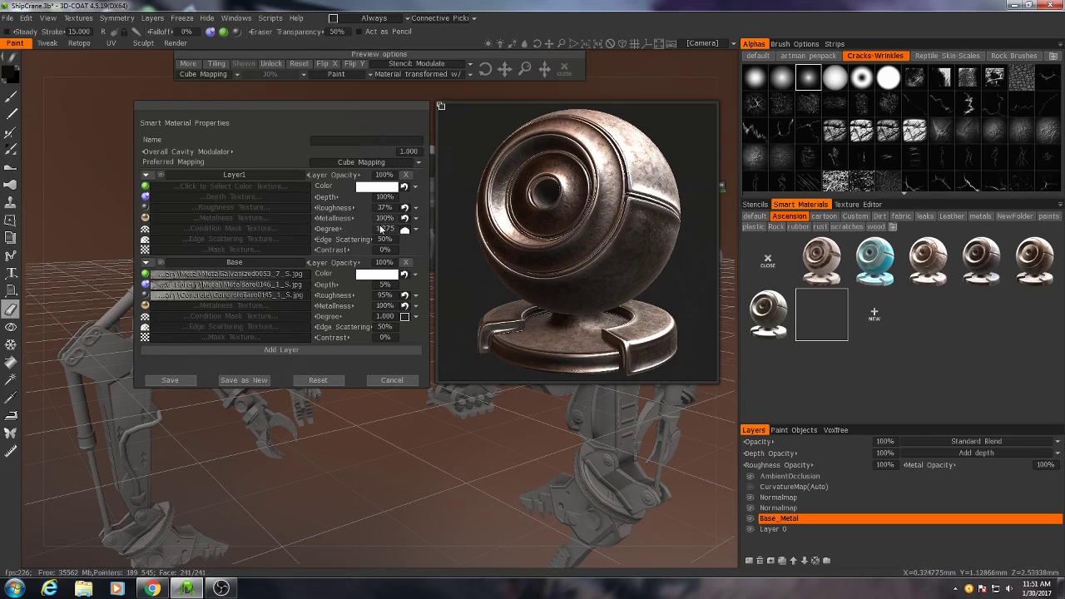
pyautogui.click(380, 197)
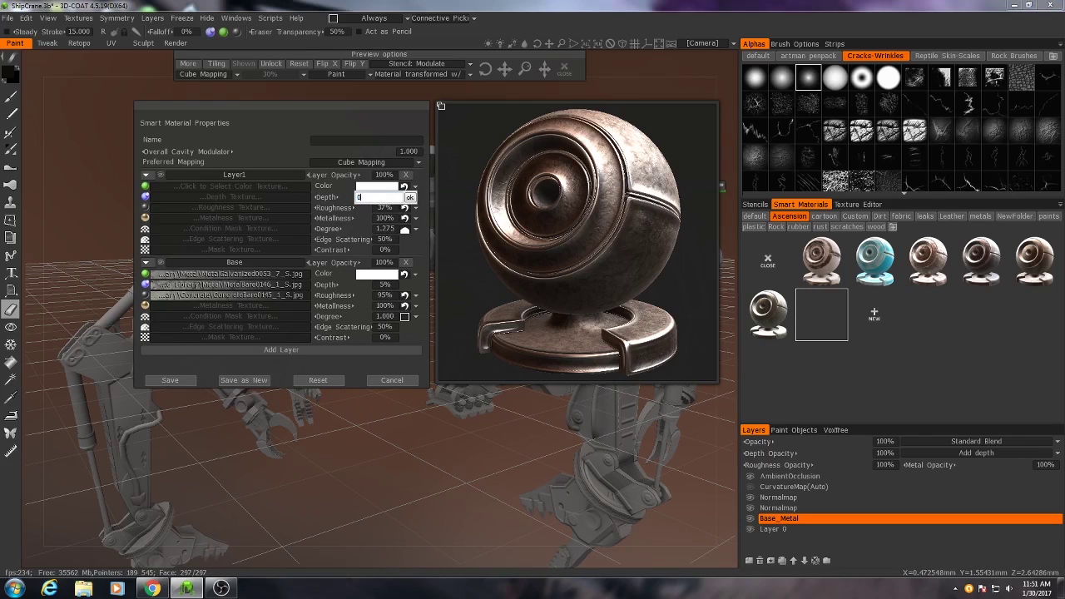
pyautogui.write('0')
pyautogui.press('Return')
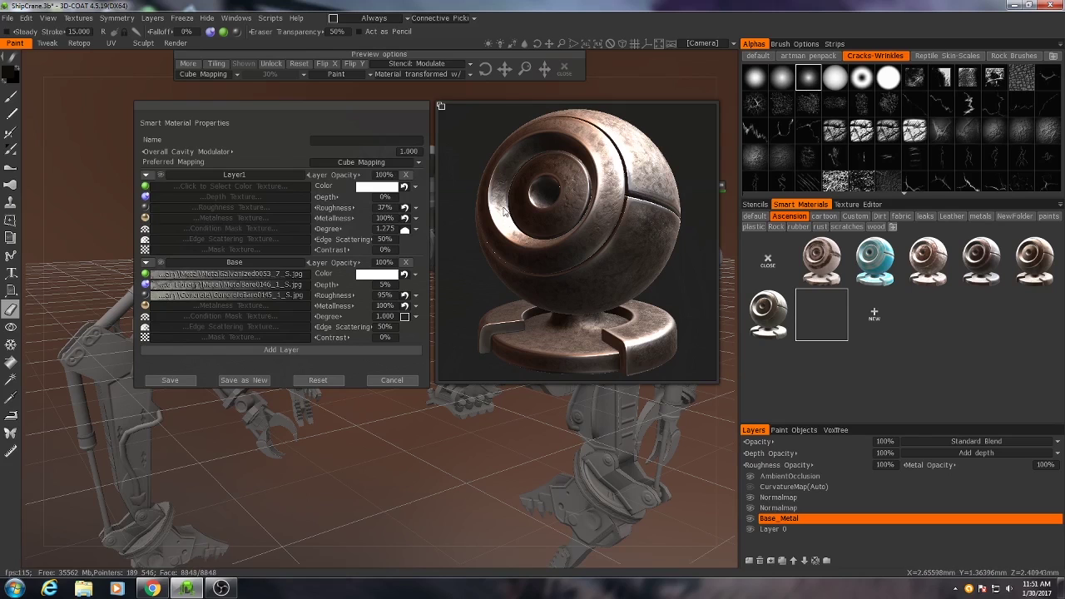
# Load PlasterWhiteWorn0113_1_S.jpg from the Texture Library's Grunge folder as Layer1's condition mask texture
pyautogui.click(210, 227)
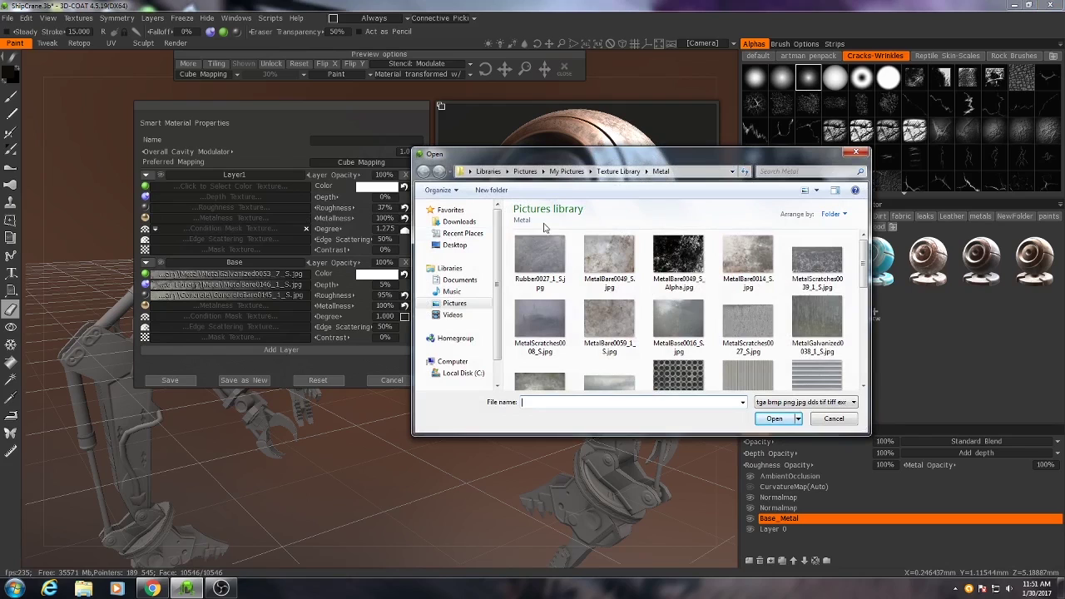
pyautogui.click(618, 170)
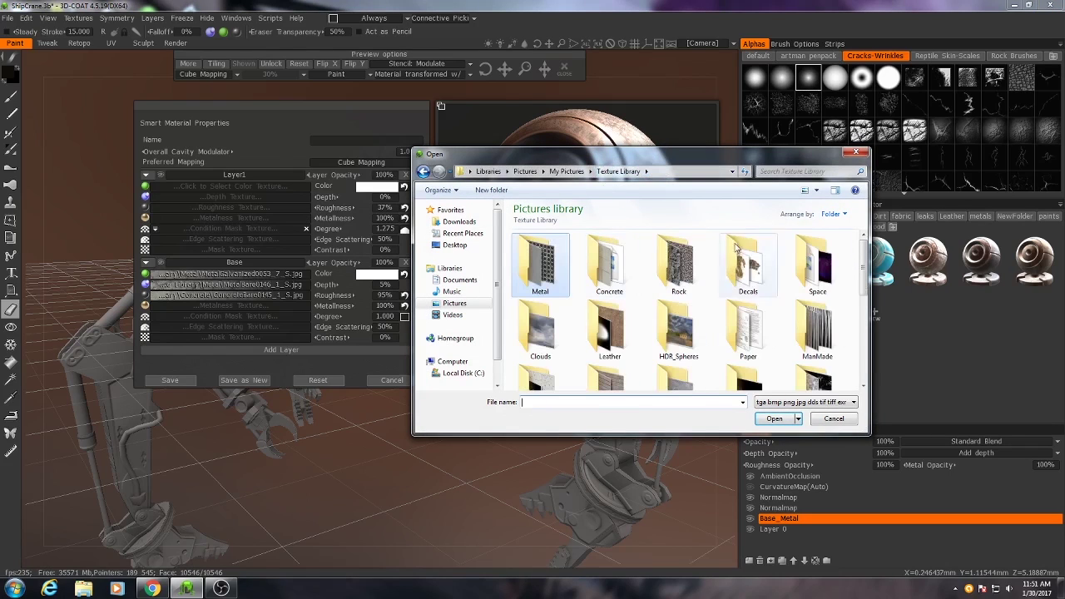
pyautogui.scroll(-3, 582, 316)
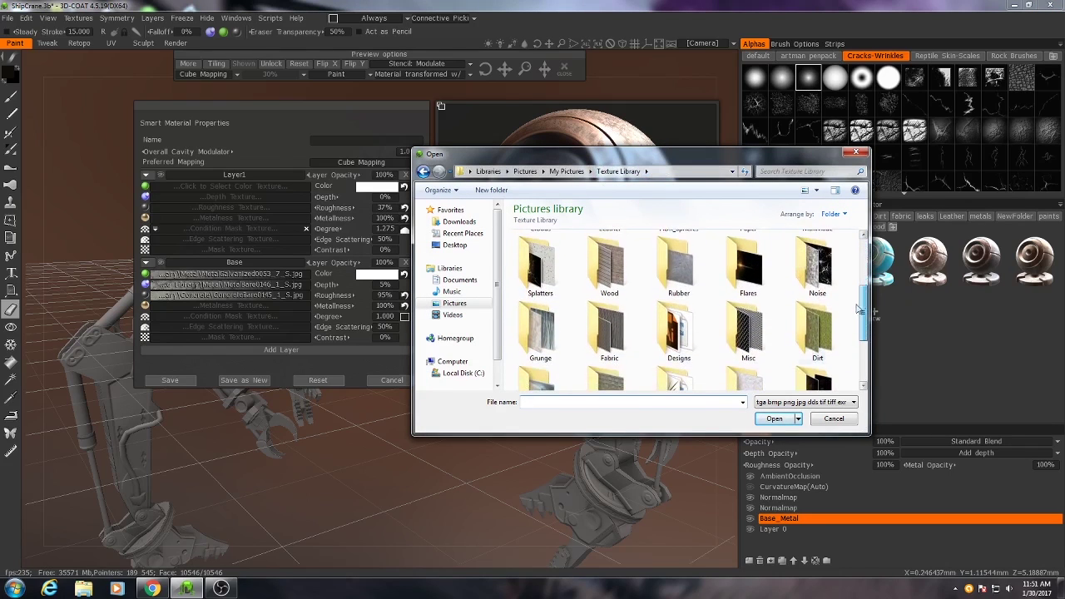
pyautogui.doubleClick(545, 320)
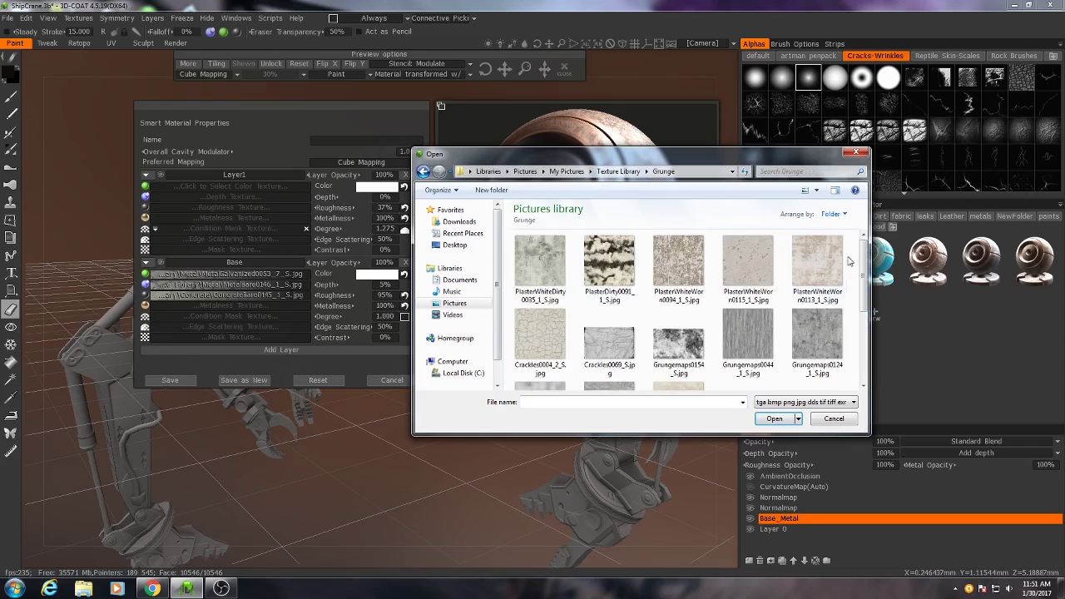
pyautogui.scroll(-1, 862, 260)
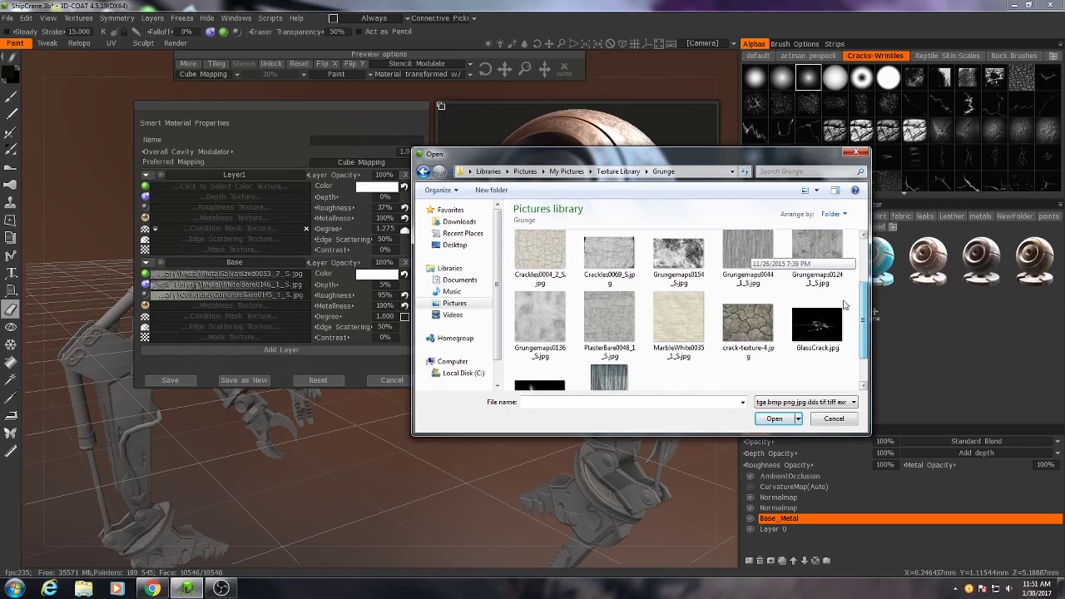
pyautogui.scroll(1, 849, 274)
pyautogui.scroll(-2, 849, 263)
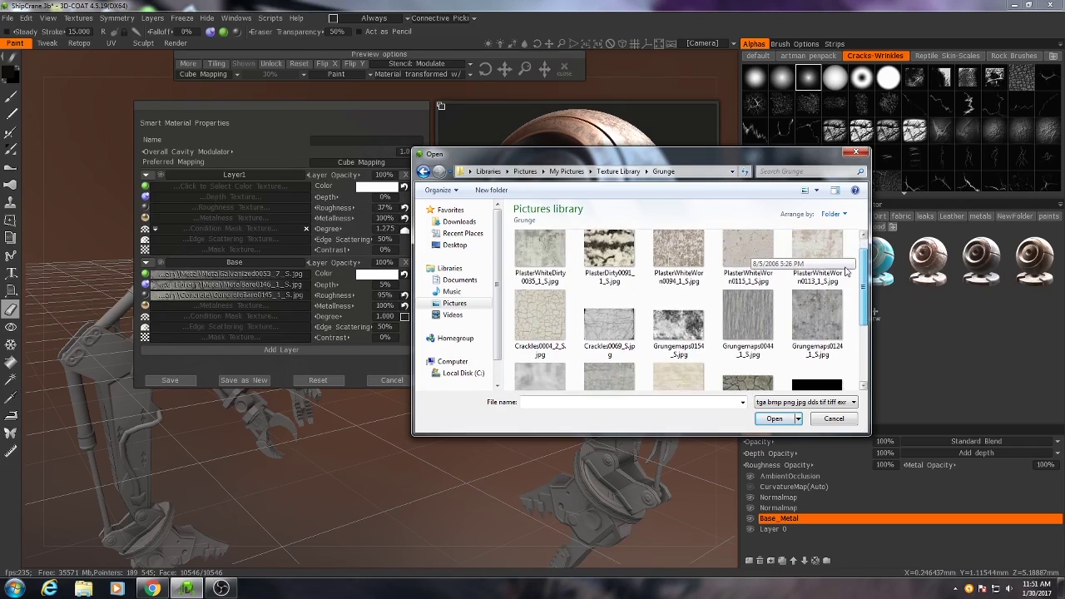
pyautogui.scroll(2, 820, 325)
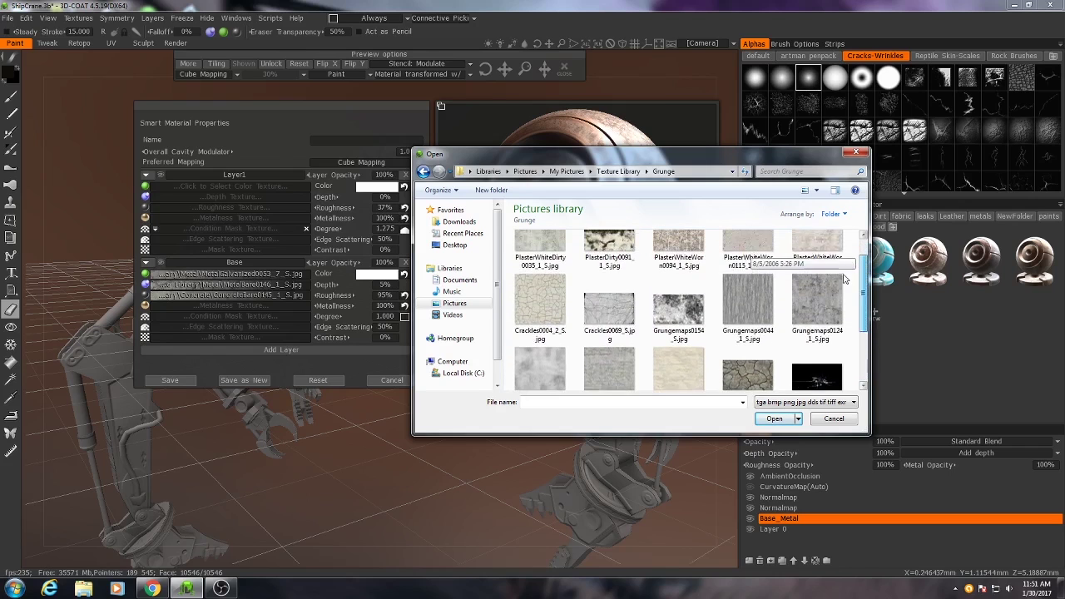
pyautogui.click(819, 279)
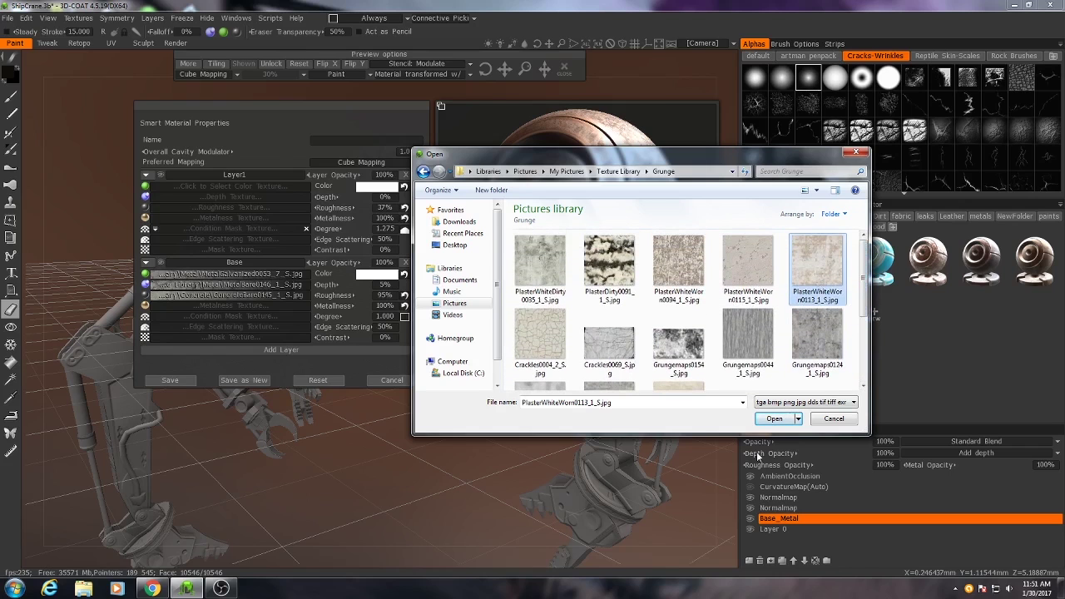
pyautogui.click(773, 418)
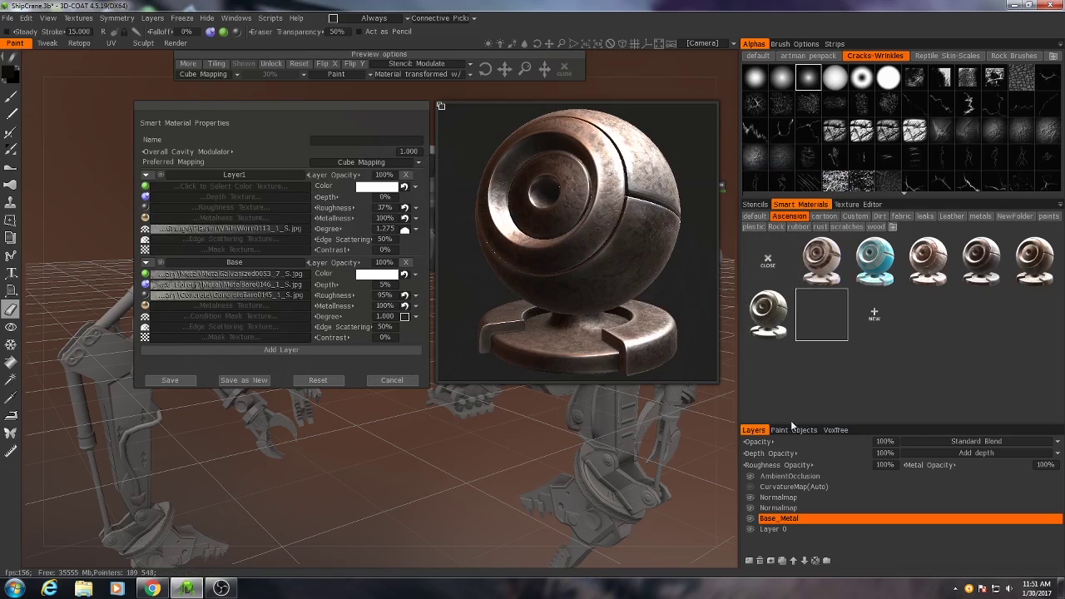
# Shape the condition mask's Overall curve into a steep S-curve to strengthen the contrast of the plaster texture
pyautogui.click(156, 227)
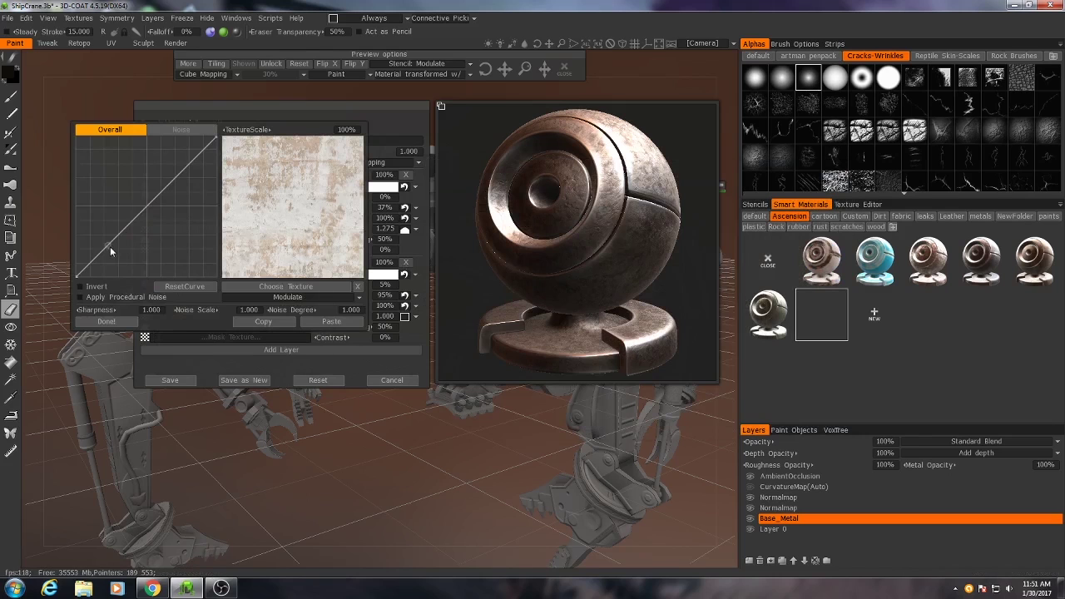
pyautogui.moveTo(107, 245); pyautogui.dragTo(126, 268)
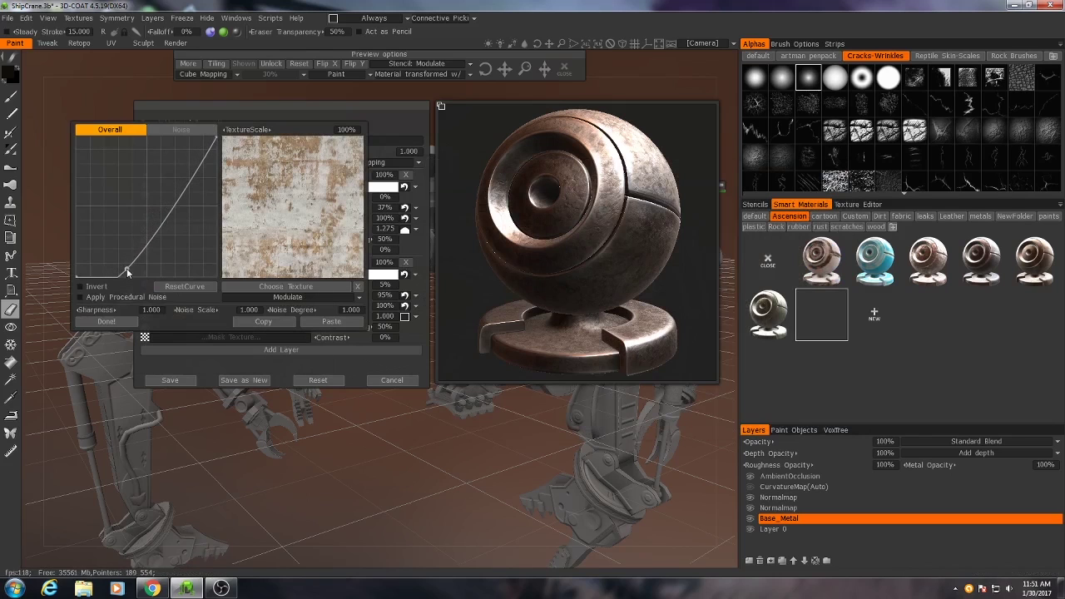
pyautogui.moveTo(184, 198); pyautogui.dragTo(194, 156)
pyautogui.moveTo(124, 269); pyautogui.dragTo(149, 267)
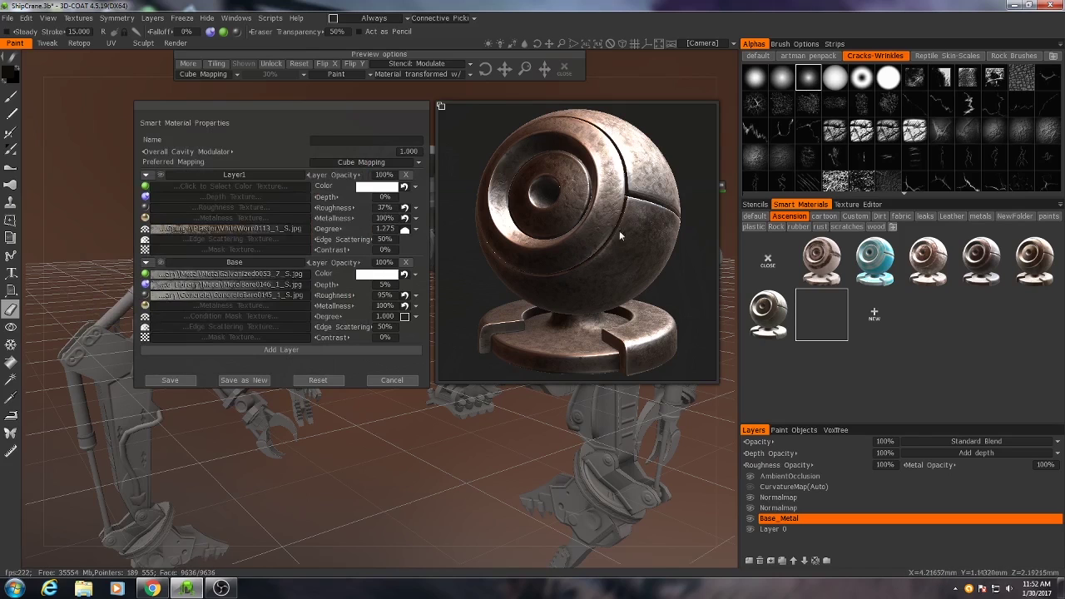
# Adjust the condition mask's texture scale and shift the curve's lower point inward to increase the contrast further
pyautogui.click(162, 233)
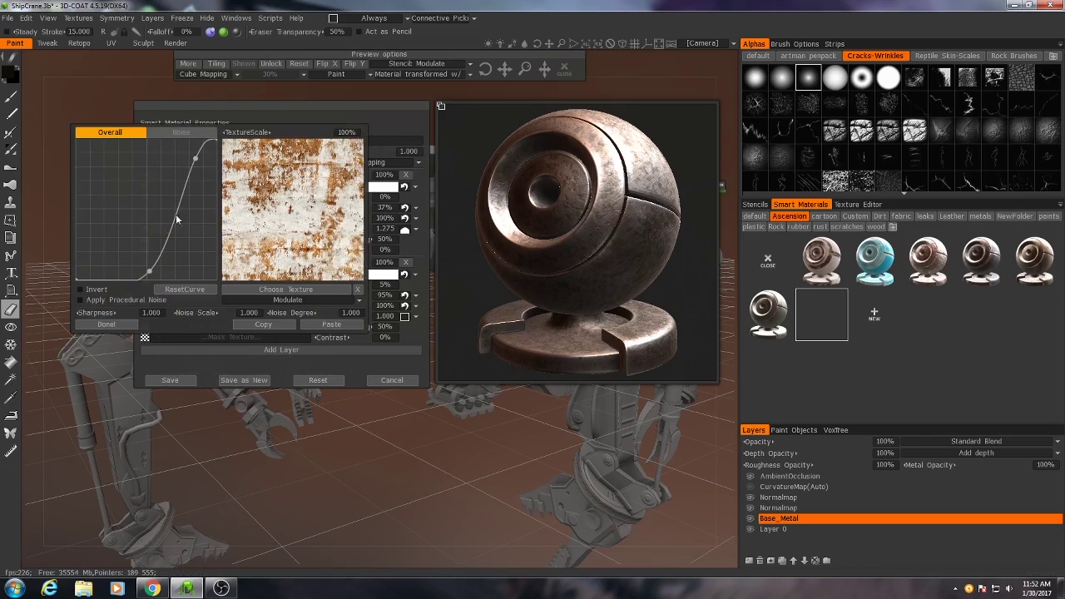
pyautogui.moveTo(243, 134); pyautogui.dragTo(348, 148)
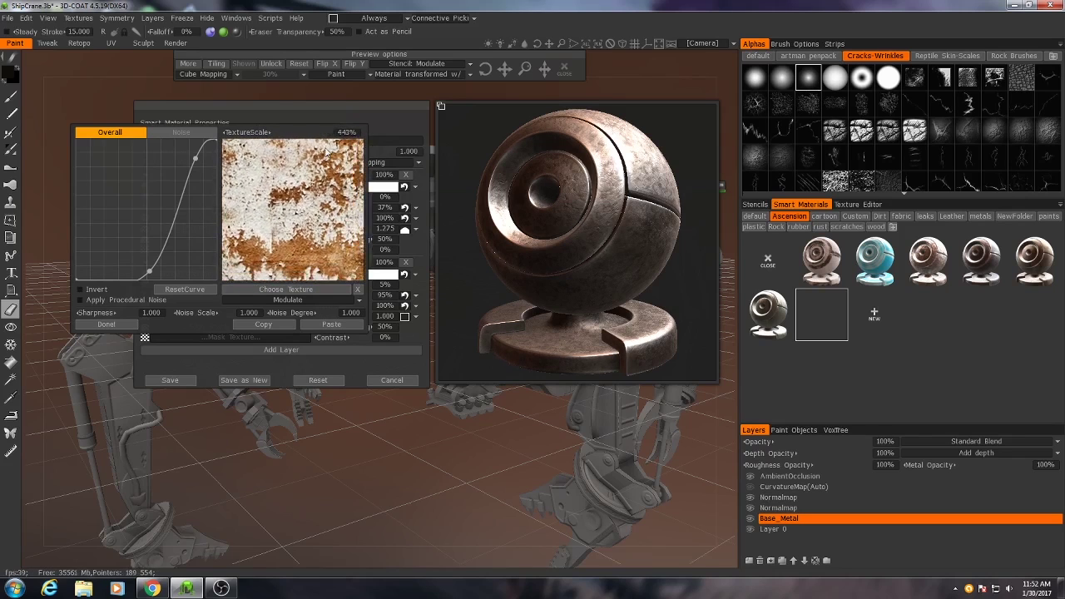
pyautogui.scroll(-2, 326, 152)
pyautogui.scroll(-3, 316, 157)
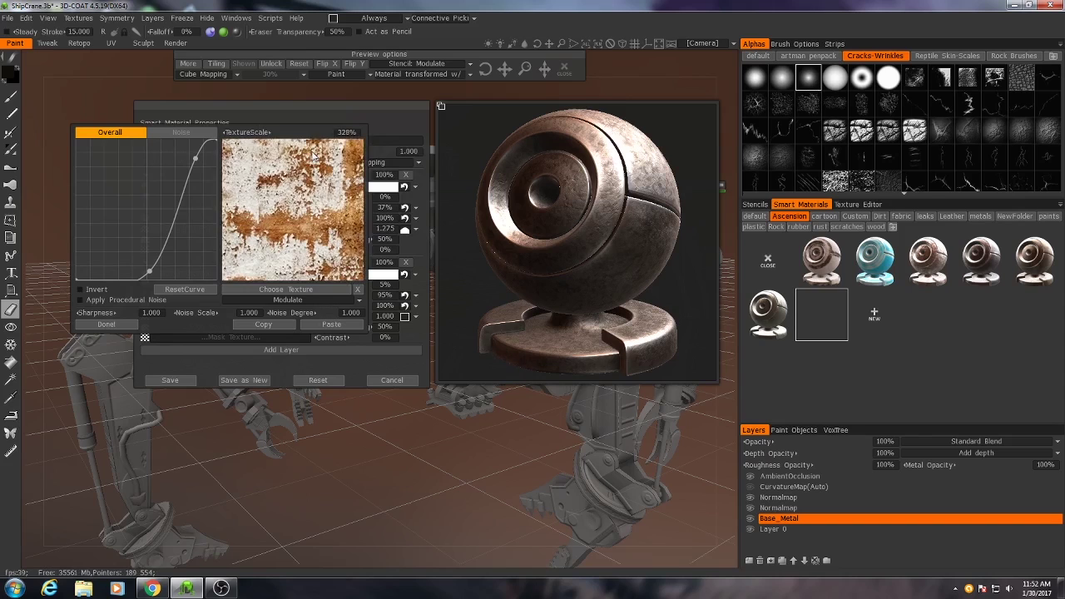
pyautogui.scroll(-6, 300, 157)
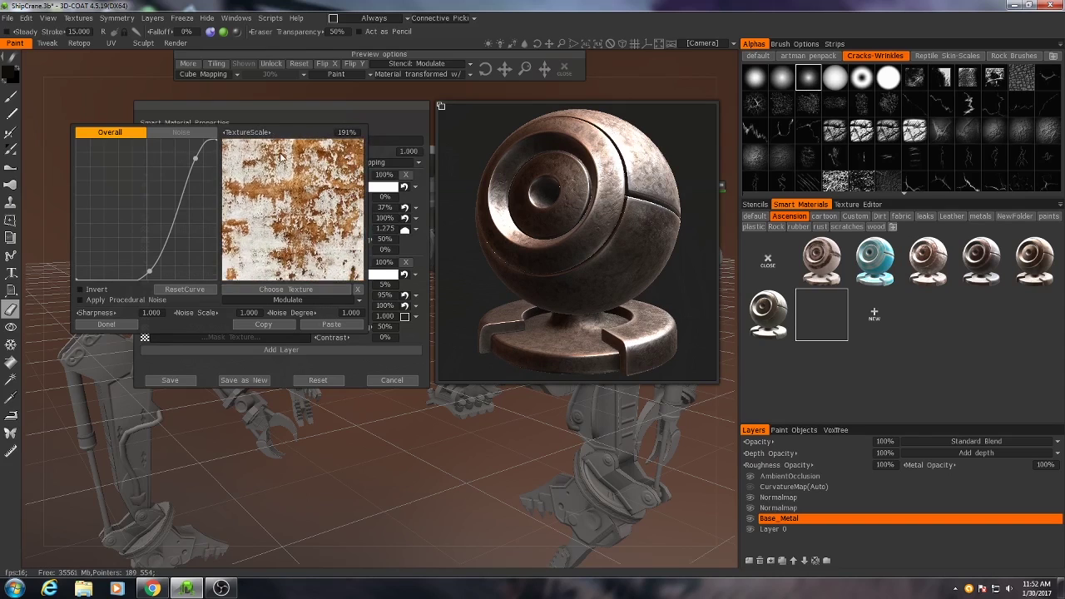
pyautogui.scroll(1, 279, 154)
pyautogui.moveTo(148, 271)
pyautogui.mouseDown()
pyautogui.moveTo(168, 275)
pyautogui.moveTo(163, 263)
pyautogui.mouseUp()
pyautogui.scroll(-5, 236, 177)
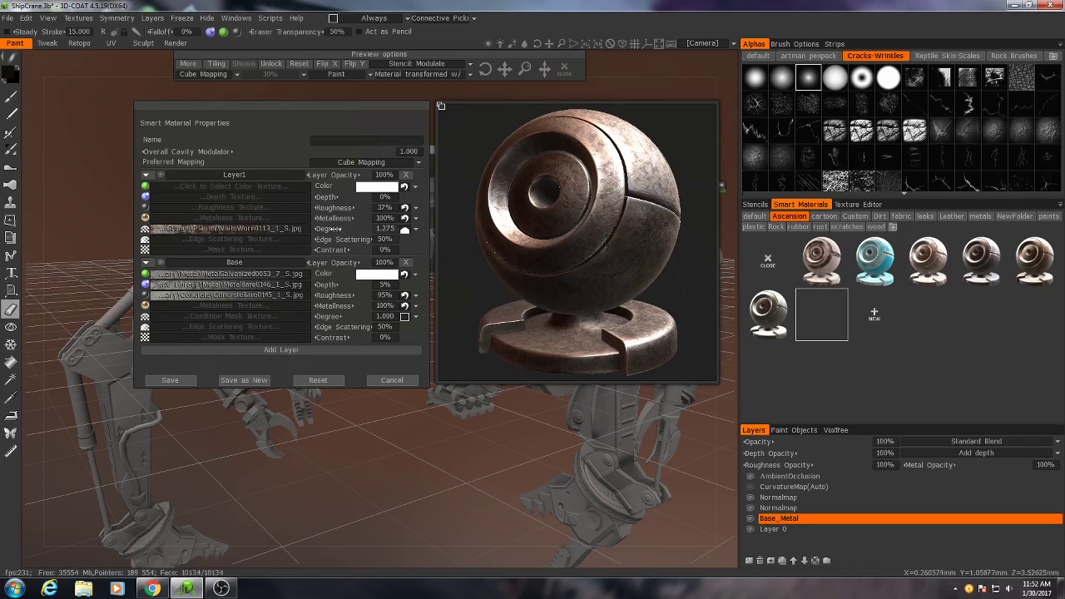
# Load Rough_Patches.jpg from the Texture Library's Noise folder as Layer1's mask texture
pyautogui.click(225, 249)
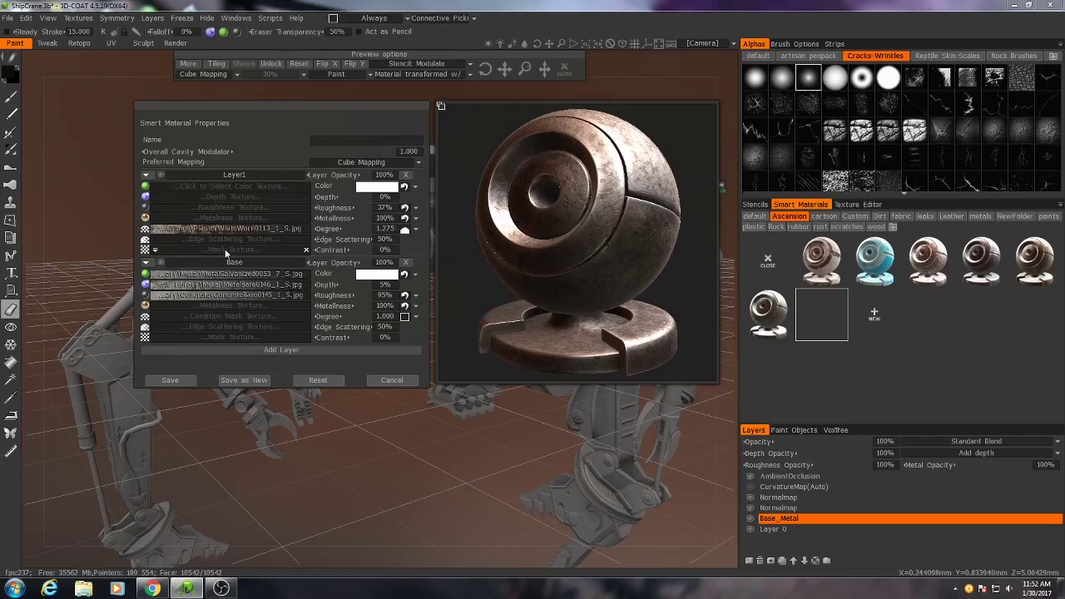
pyautogui.click(618, 171)
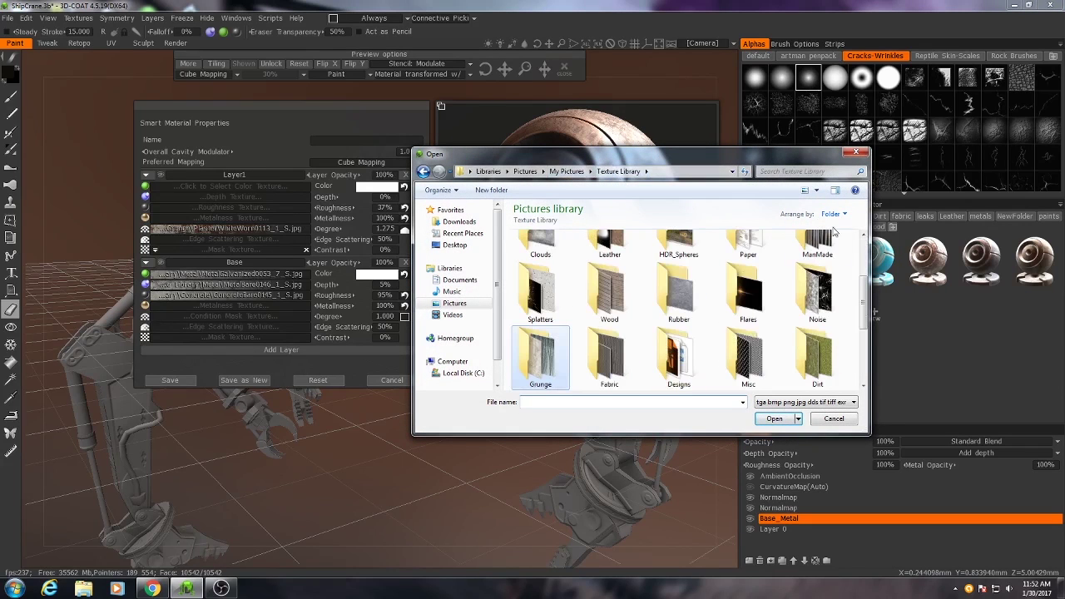
pyautogui.doubleClick(816, 289)
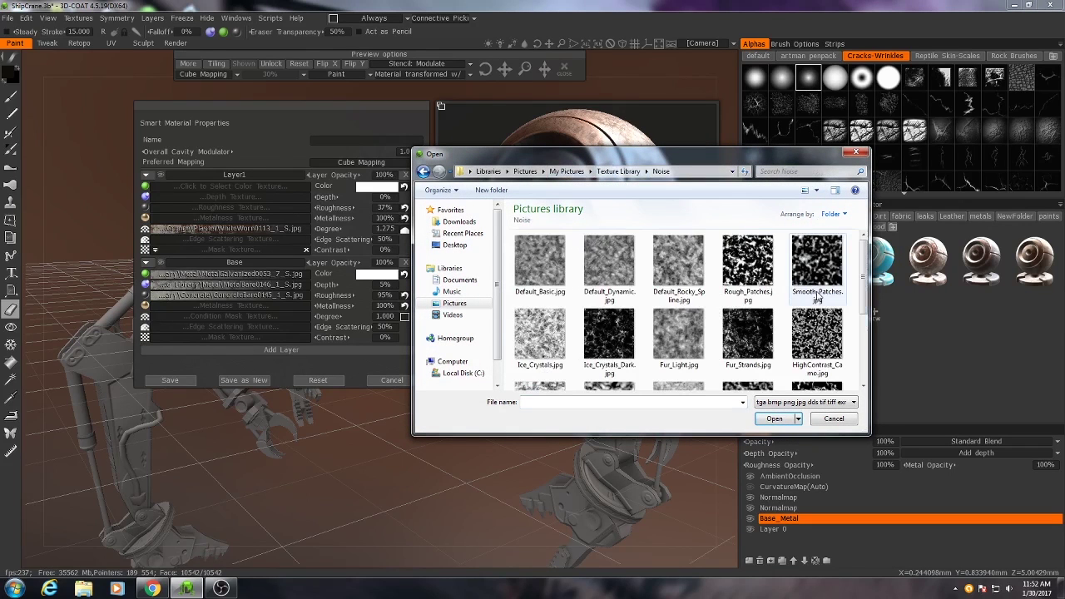
pyautogui.moveTo(862, 260)
pyautogui.mouseDown()
pyautogui.moveTo(846, 324)
pyautogui.moveTo(855, 258)
pyautogui.mouseUp()
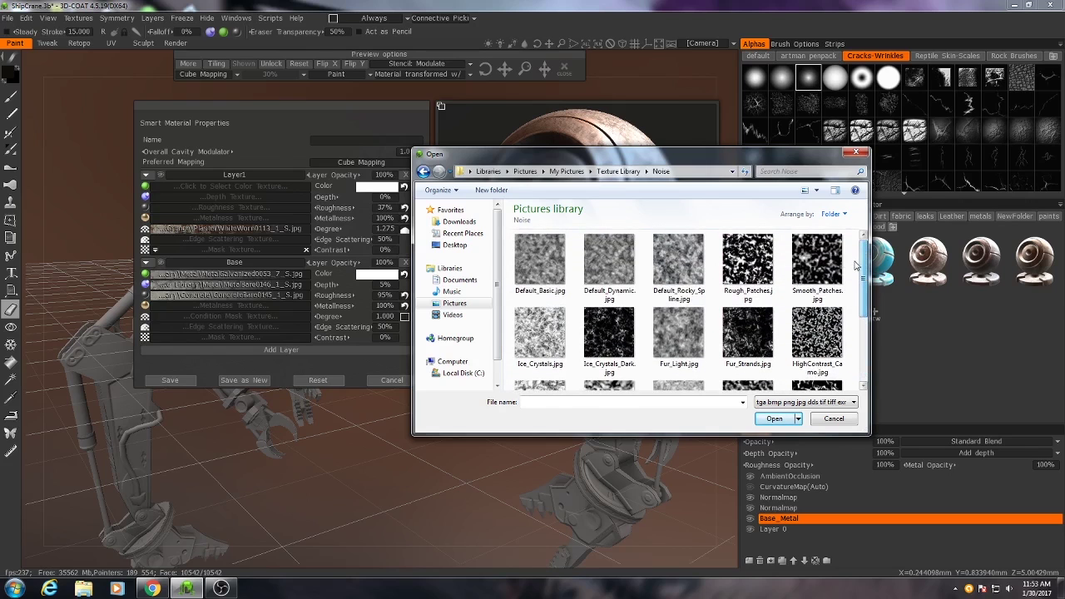
pyautogui.click(747, 259)
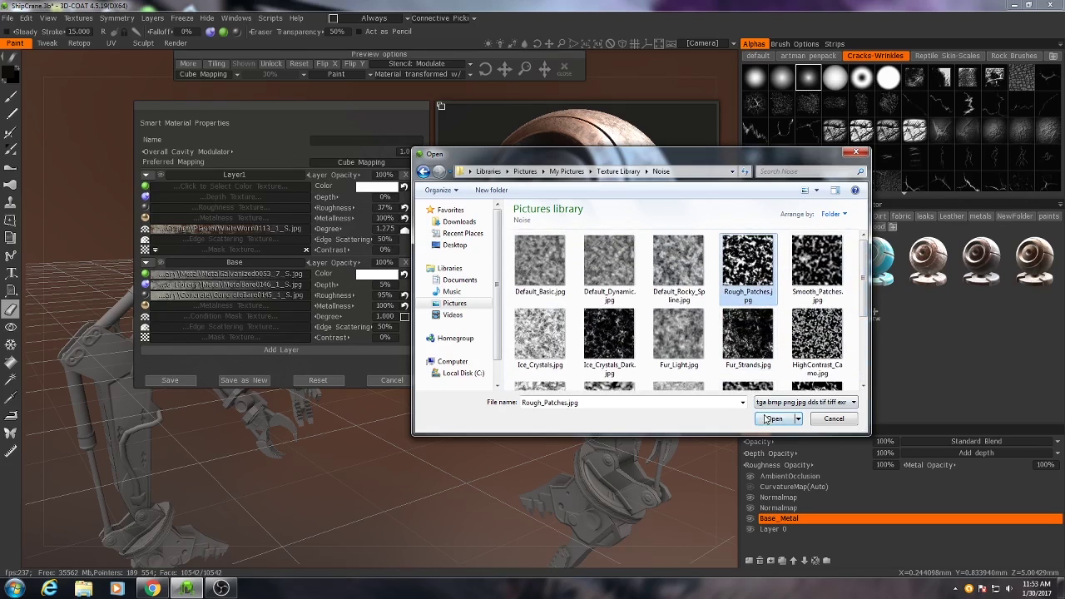
pyautogui.click(770, 418)
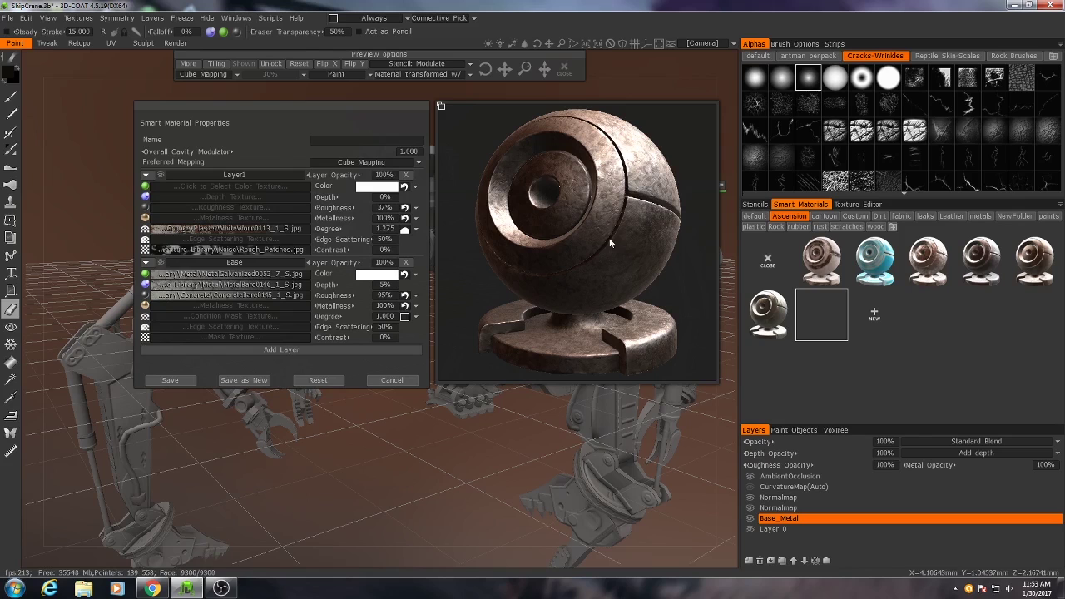
# Invert and rescale Layer1's Rough_Patches mask texture, and rename the layer Edge_Wear
pyautogui.click(153, 251)
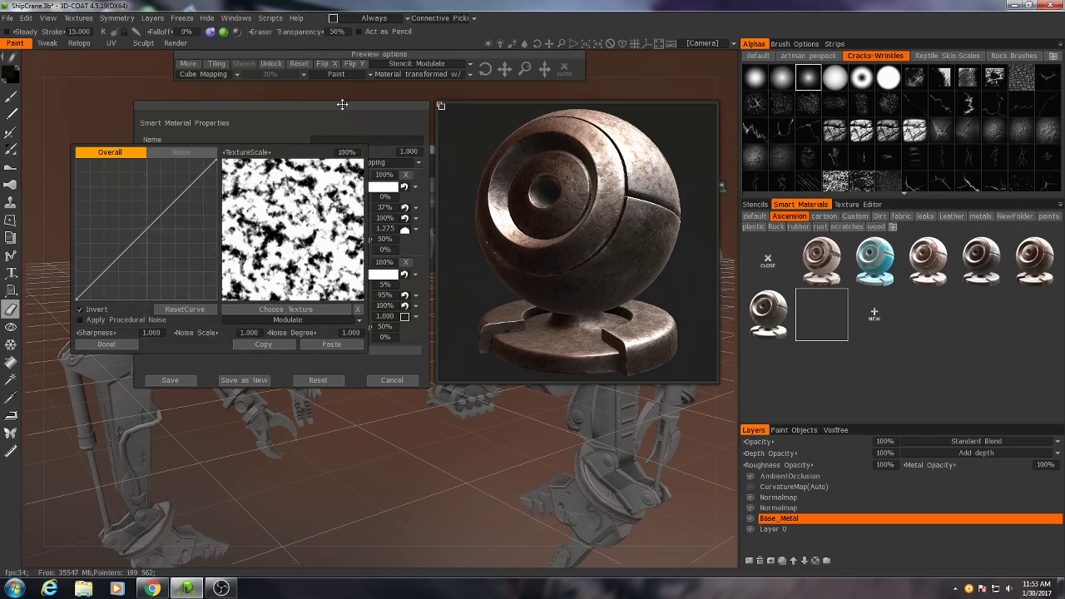
pyautogui.moveTo(245, 158); pyautogui.dragTo(271, 156)
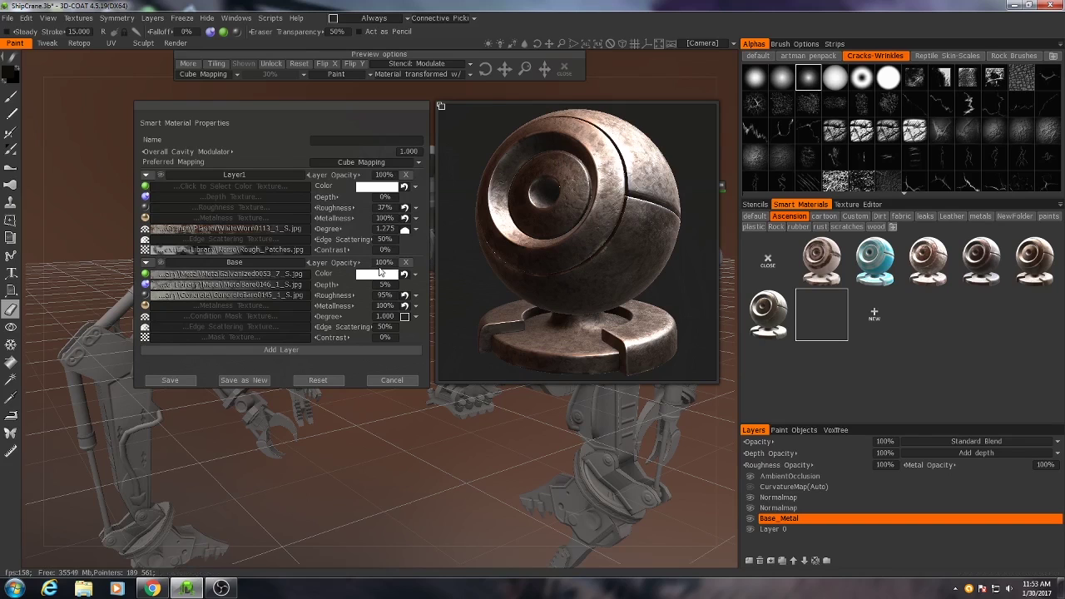
pyautogui.doubleClick(237, 176)
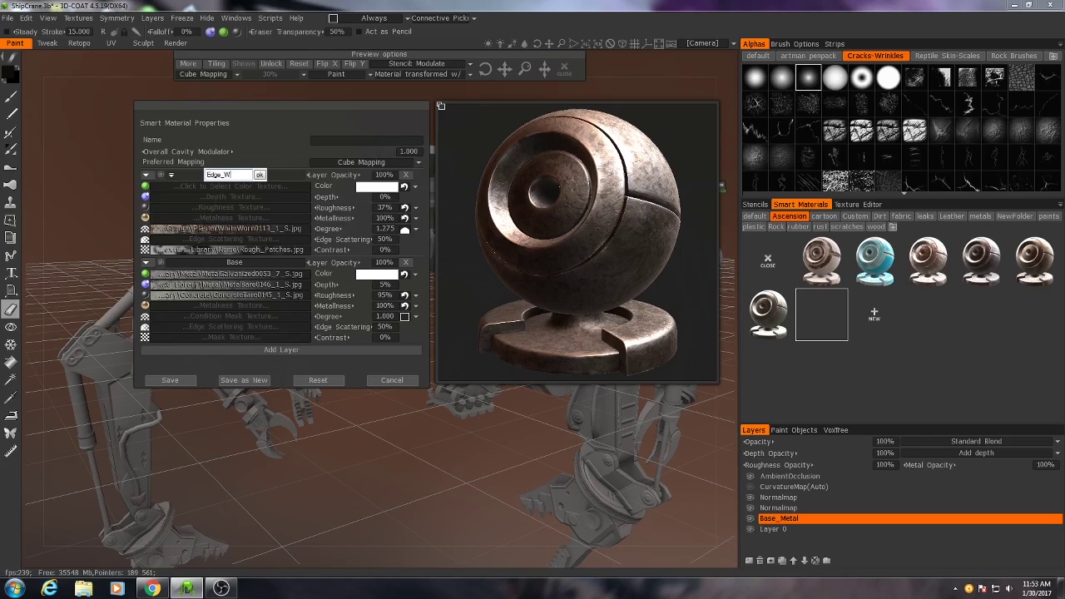
pyautogui.press('Return')
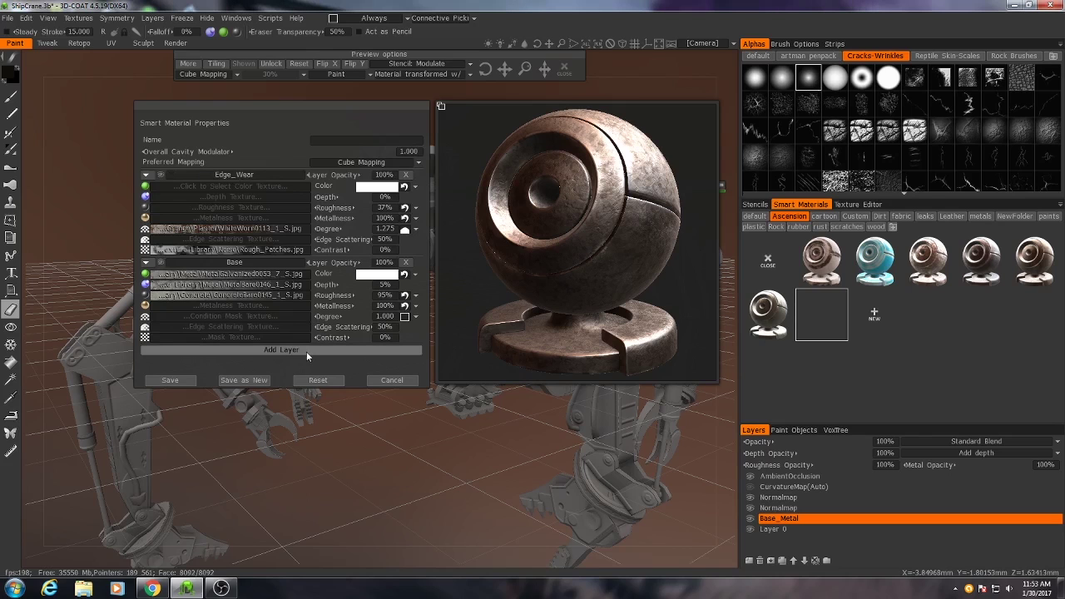
# Add a third material layer with 0% Metalness and 100% Roughness
pyautogui.click(290, 351)
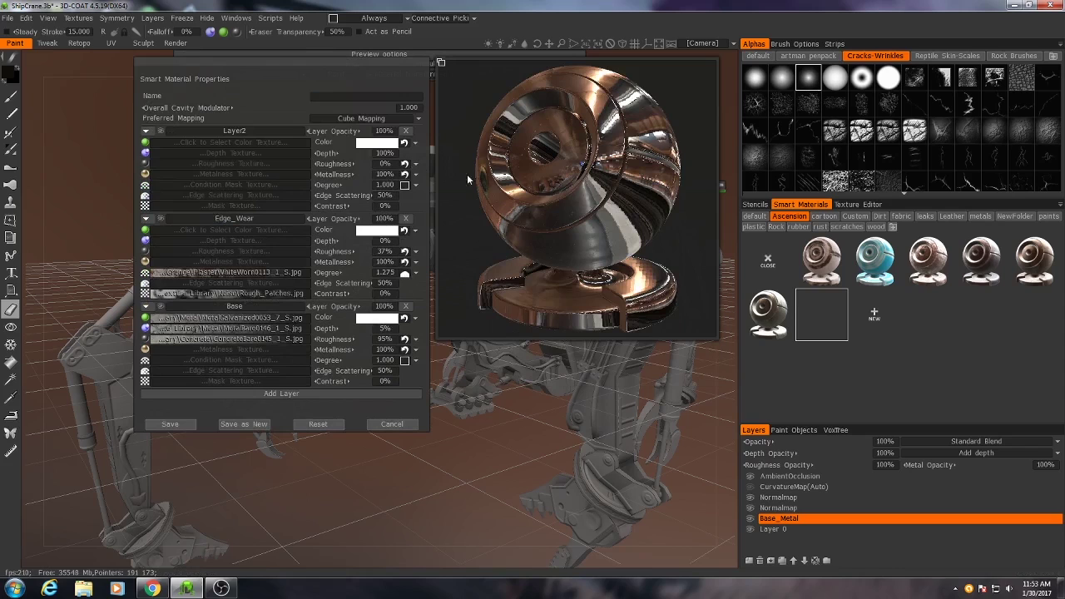
pyautogui.moveTo(336, 173); pyautogui.dragTo(118, 172)
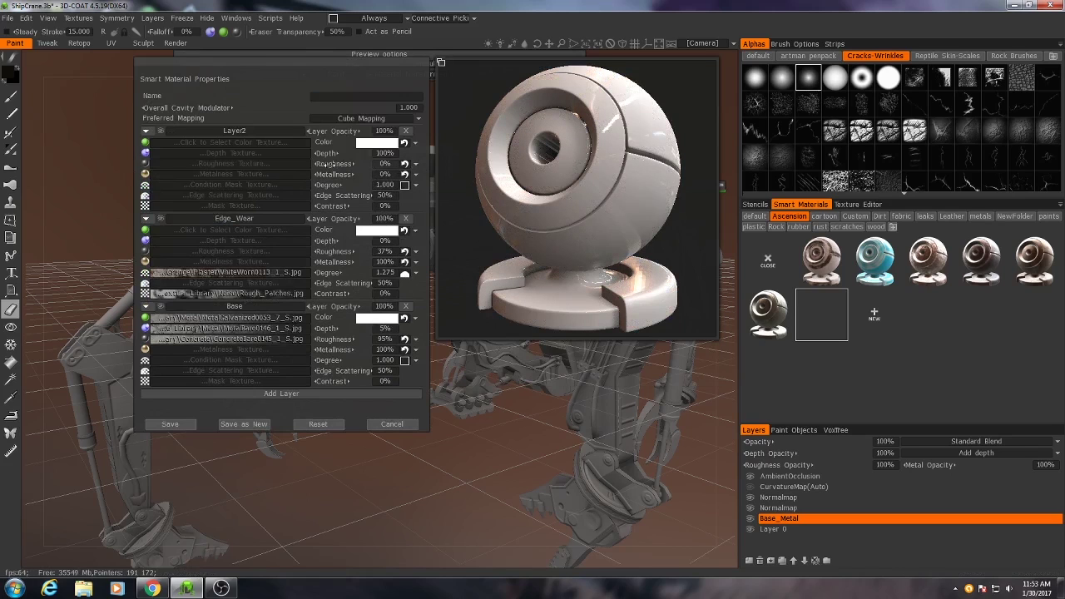
pyautogui.moveTo(330, 164); pyautogui.dragTo(648, 169)
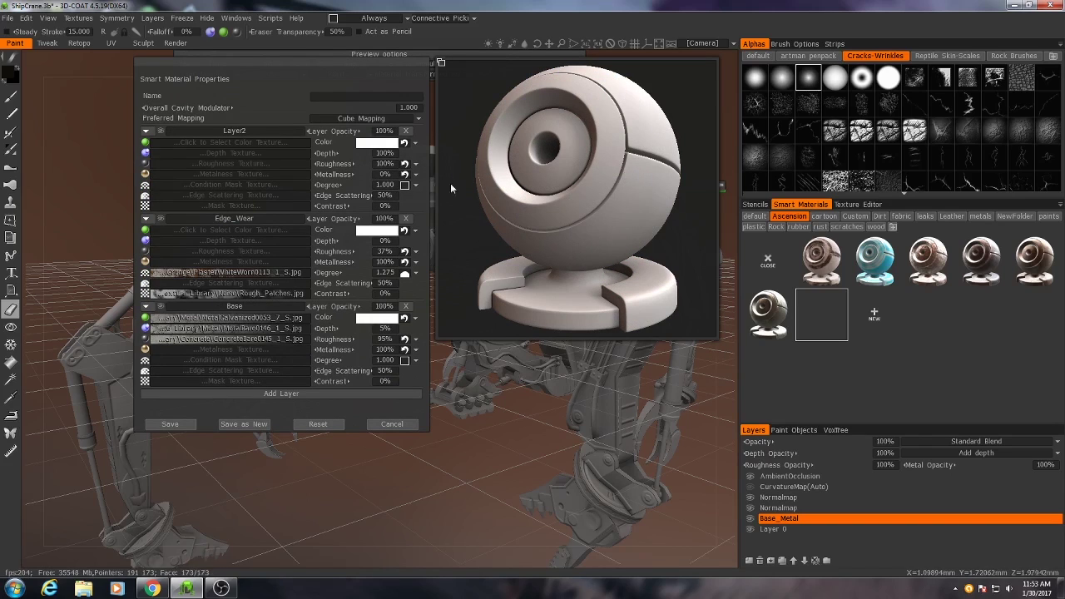
# Set Layer2's color to a dark gray of about RGB 67, 70, 72 and its condition to More on Concave
pyautogui.click(377, 143)
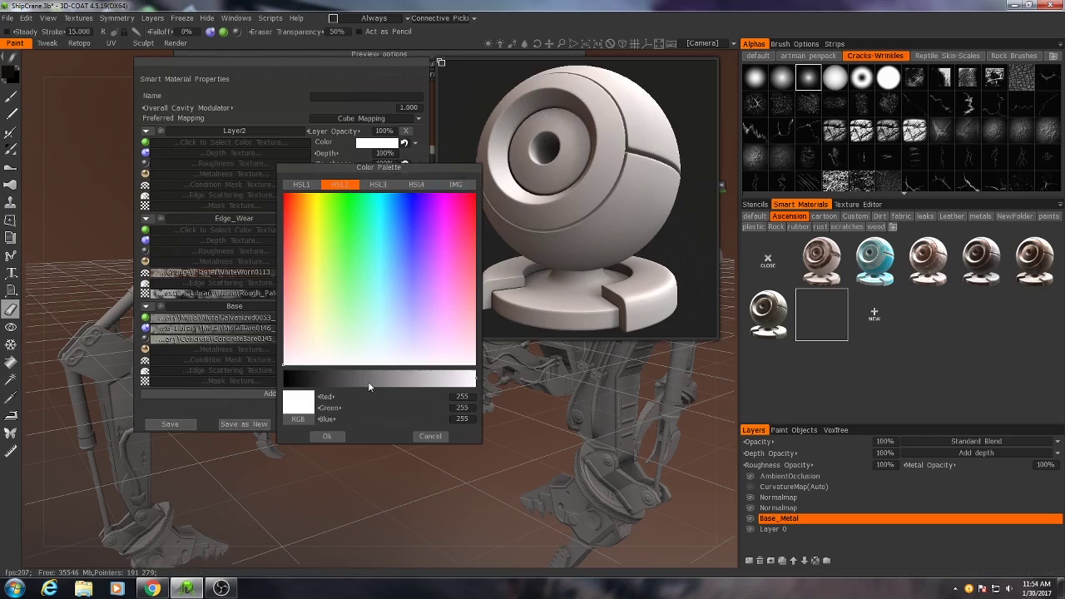
pyautogui.moveTo(368, 380)
pyautogui.mouseDown()
pyautogui.moveTo(337, 373)
pyautogui.moveTo(390, 351)
pyautogui.mouseUp()
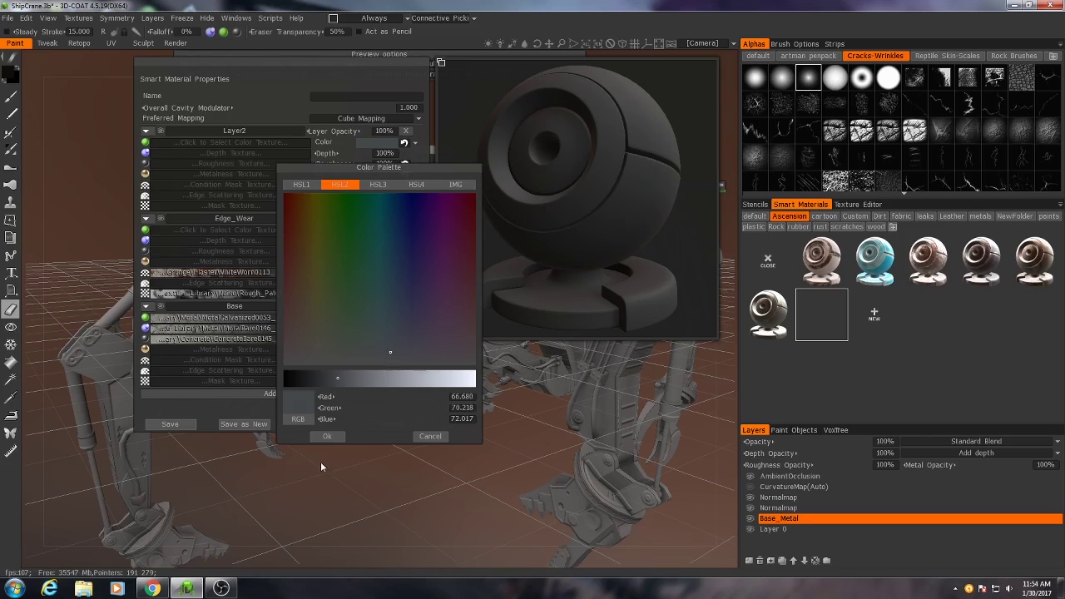
pyautogui.click(327, 436)
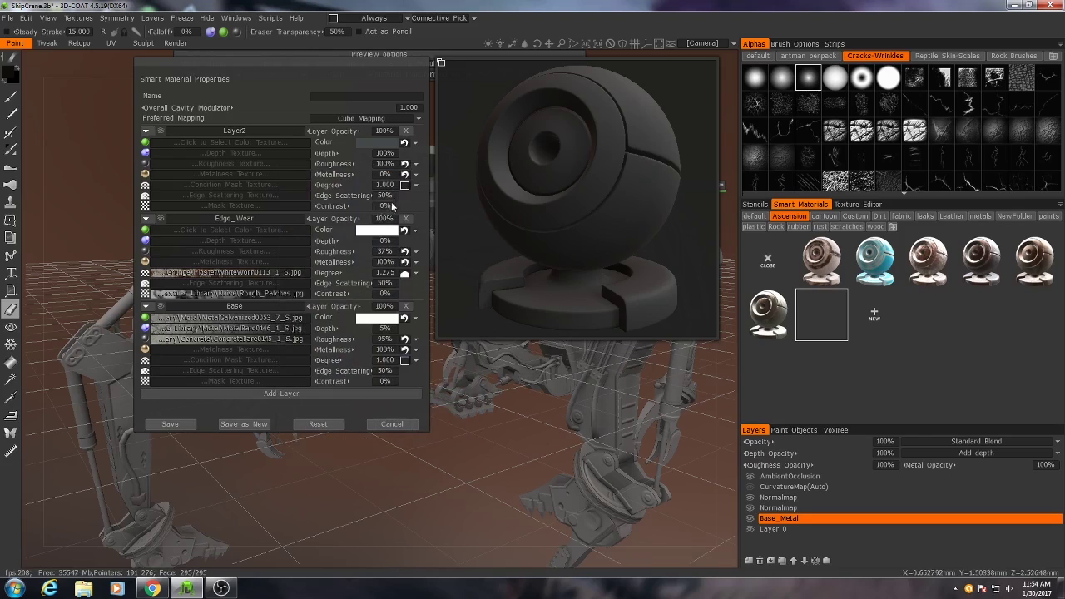
pyautogui.click(413, 185)
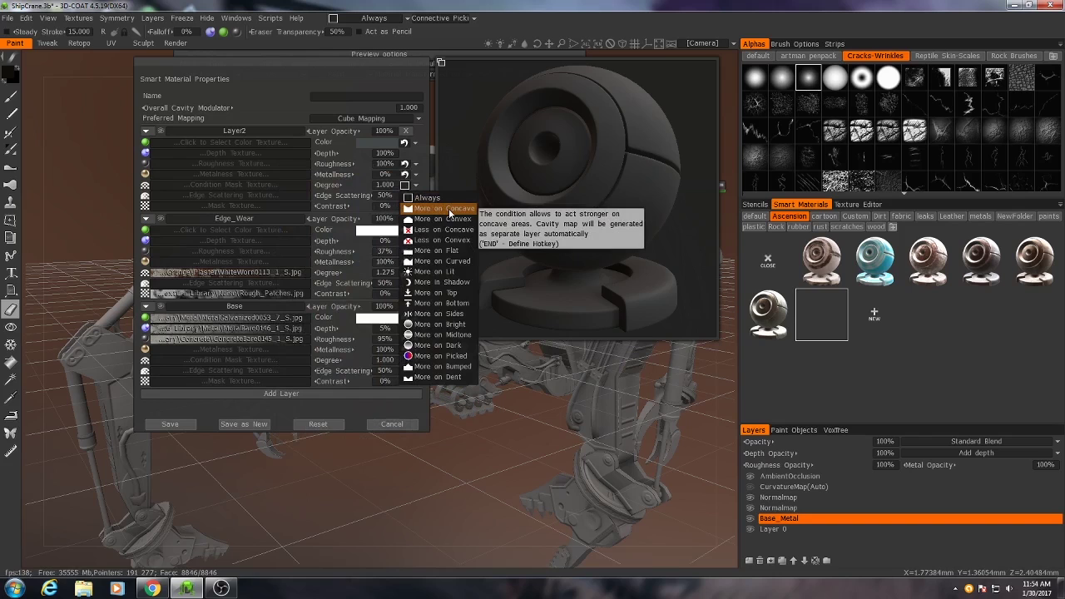
pyautogui.click(449, 209)
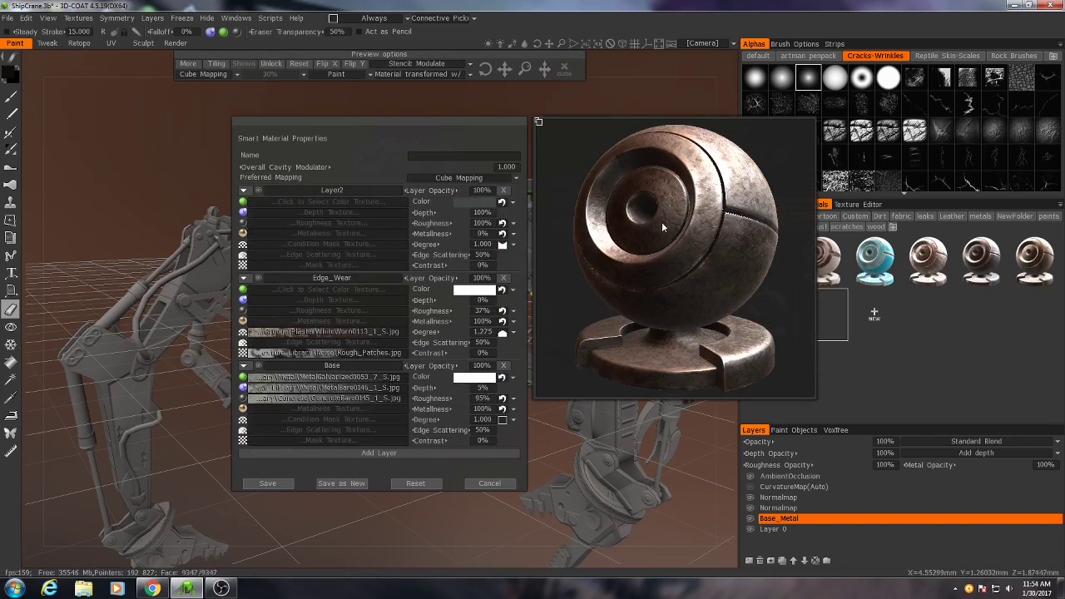
# Set Layer2's depth to 5% and raise its condition degree to about 2.5
pyautogui.click(483, 213)
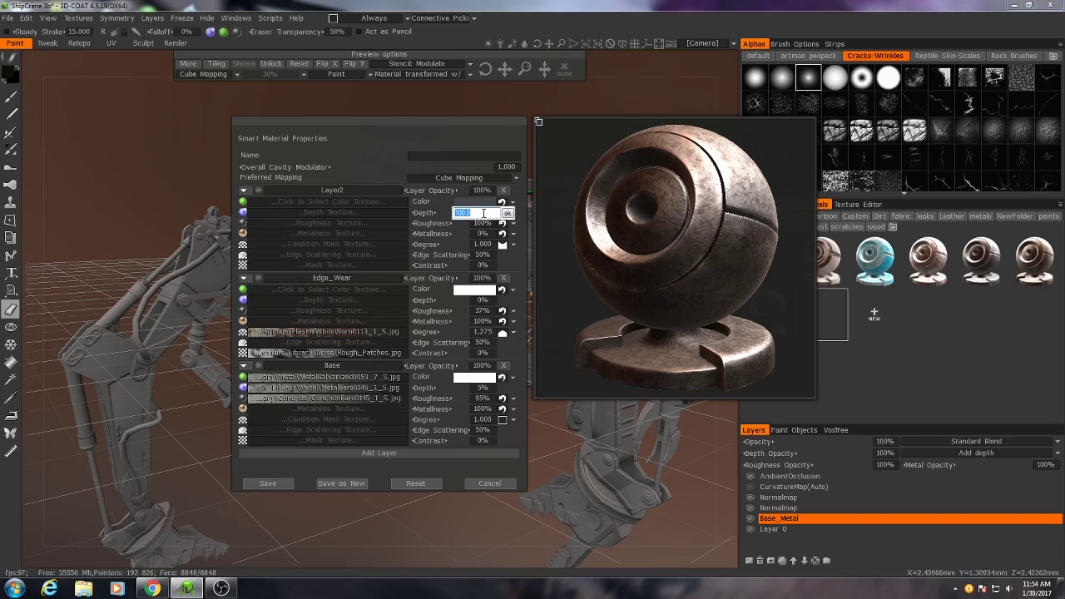
pyautogui.write('5')
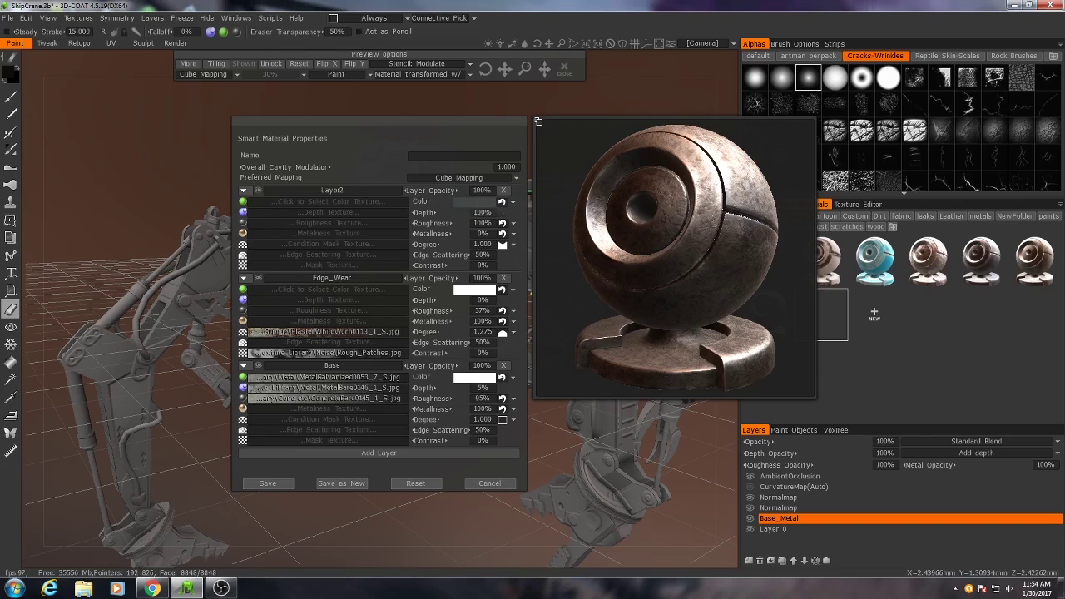
pyautogui.click(502, 212)
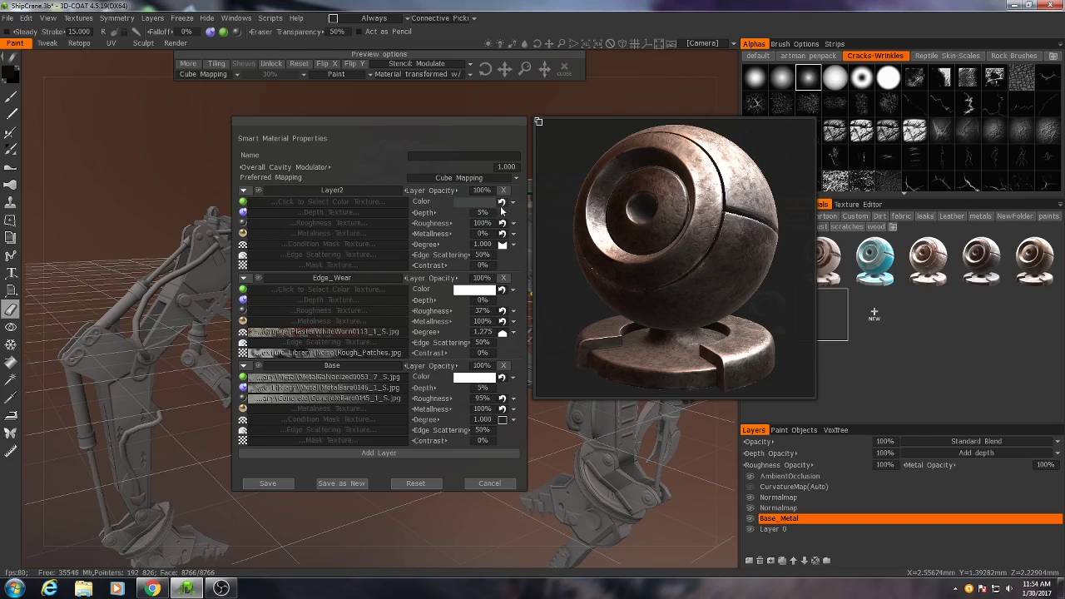
pyautogui.moveTo(426, 244)
pyautogui.mouseDown()
pyautogui.moveTo(450, 245)
pyautogui.moveTo(436, 244)
pyautogui.mouseUp()
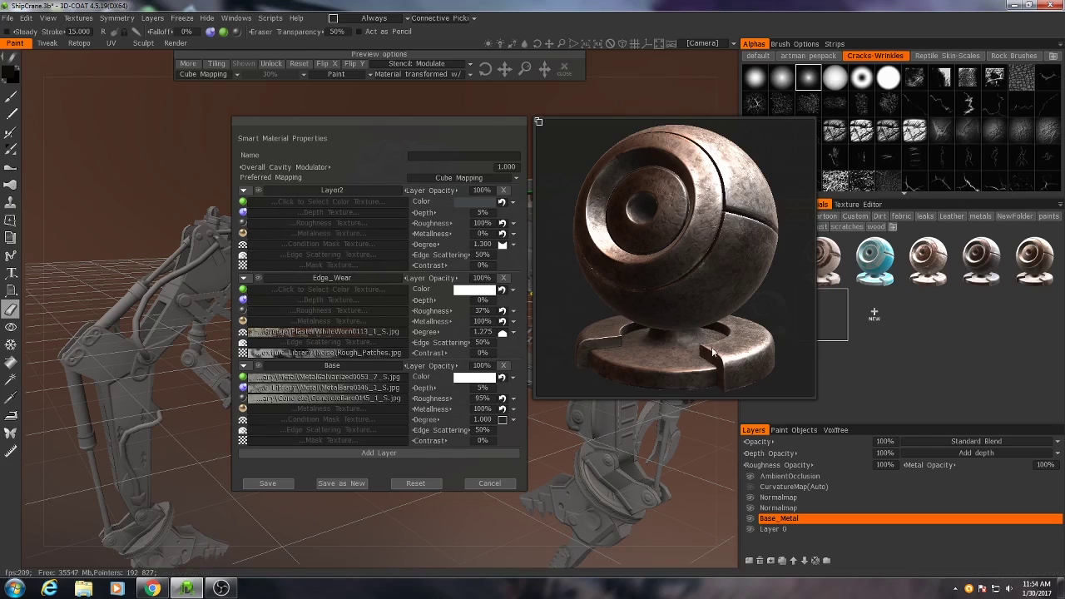
pyautogui.moveTo(420, 244); pyautogui.dragTo(447, 249)
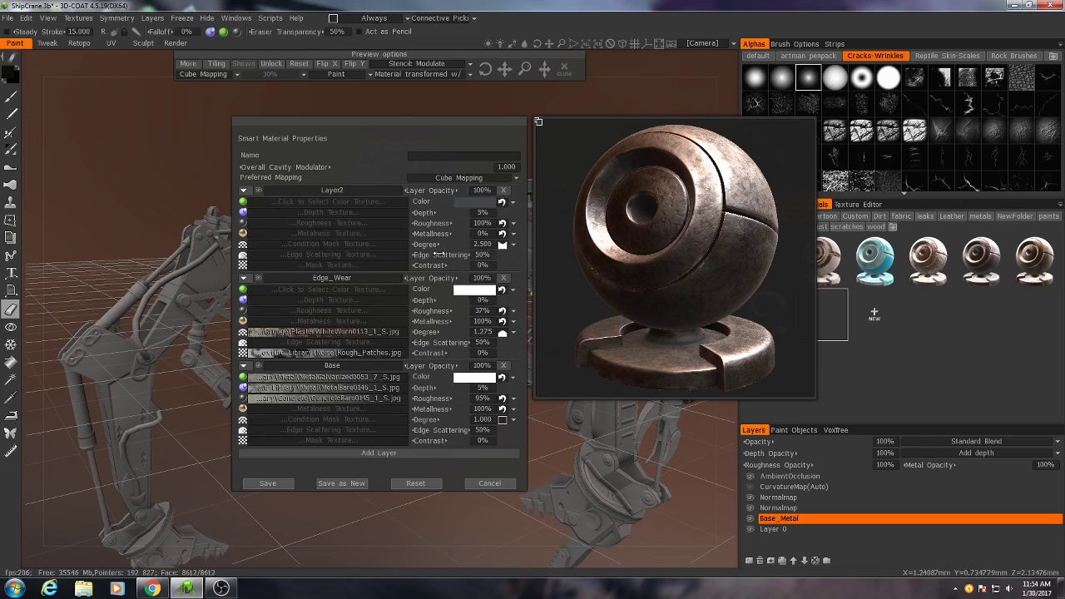
# Load SoilMud0004_1_S.jpg from the Texture Library's Dirt folder as Layer2's condition mask and raise the degree to 3.7
pyautogui.click(353, 243)
pyautogui.click(618, 171)
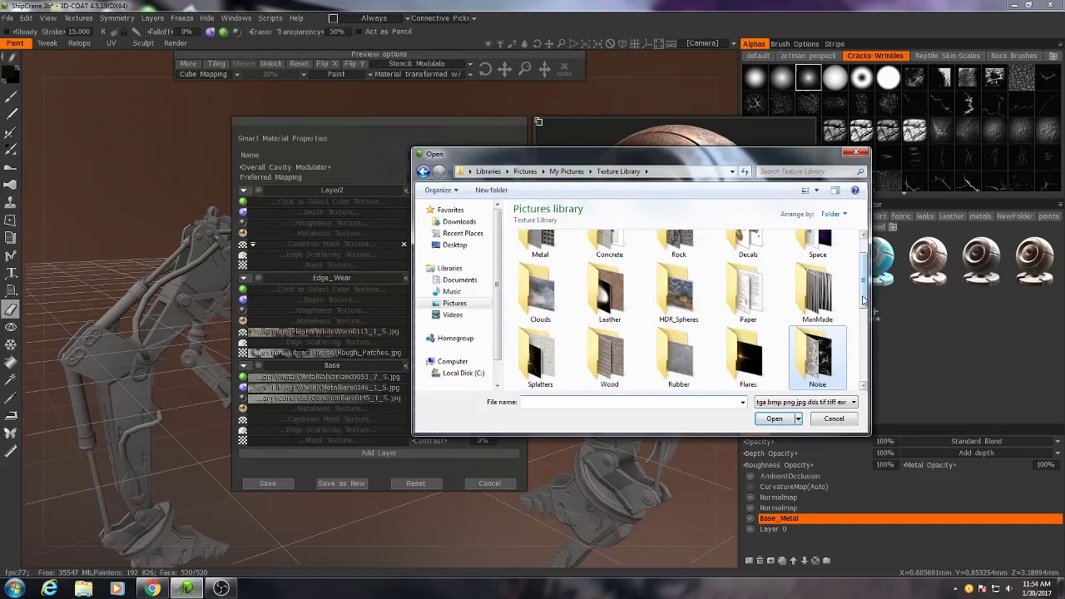
pyautogui.scroll(3, 864, 267)
pyautogui.scroll(-2, 863, 266)
pyautogui.doubleClick(648, 326)
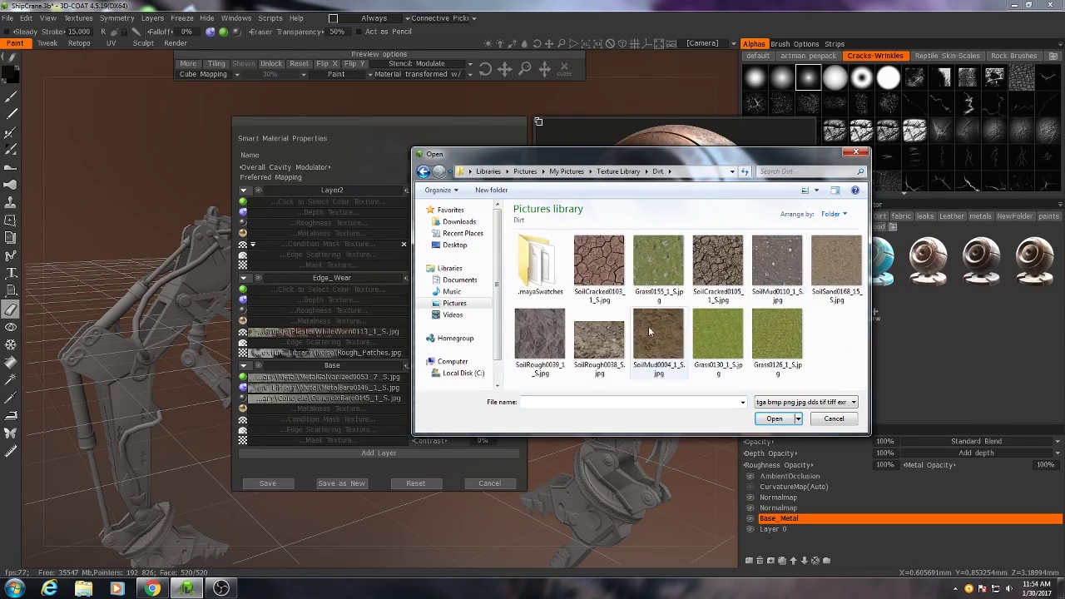
pyautogui.doubleClick(600, 341)
pyautogui.moveTo(427, 243); pyautogui.dragTo(450, 245)
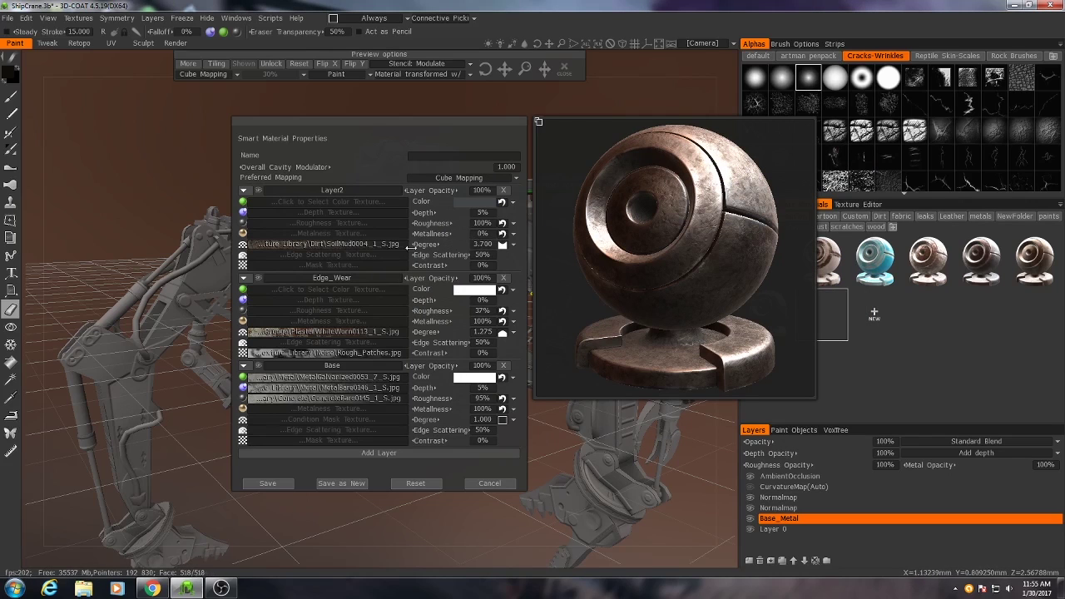
# Load SoilCracked0105_1_S.jpg as Layer2's edge scattering texture and reduce the edge scattering to about 22%
pyautogui.click(359, 252)
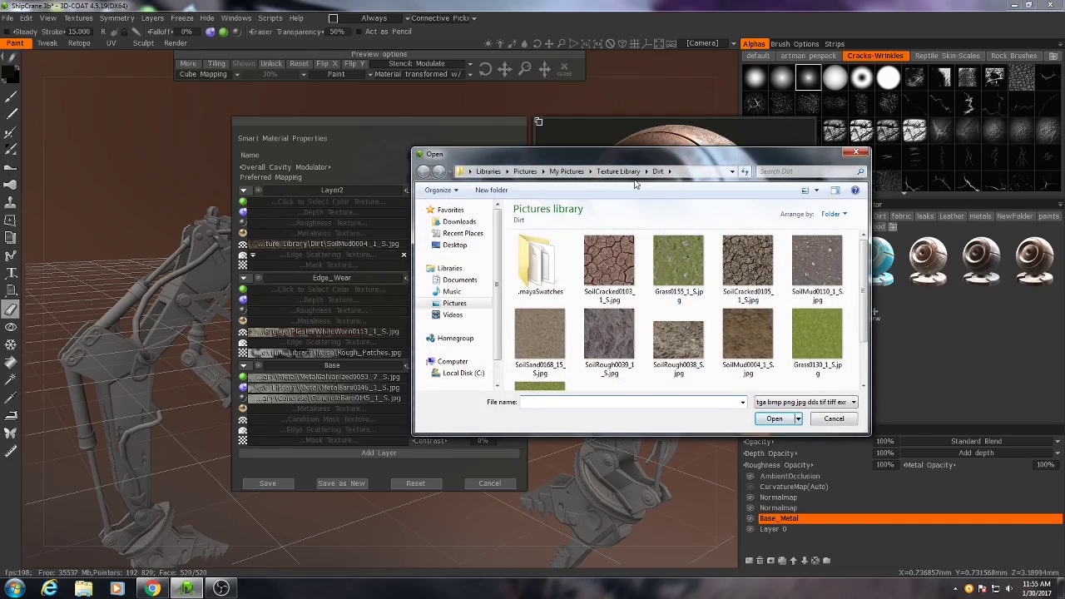
pyautogui.click(747, 262)
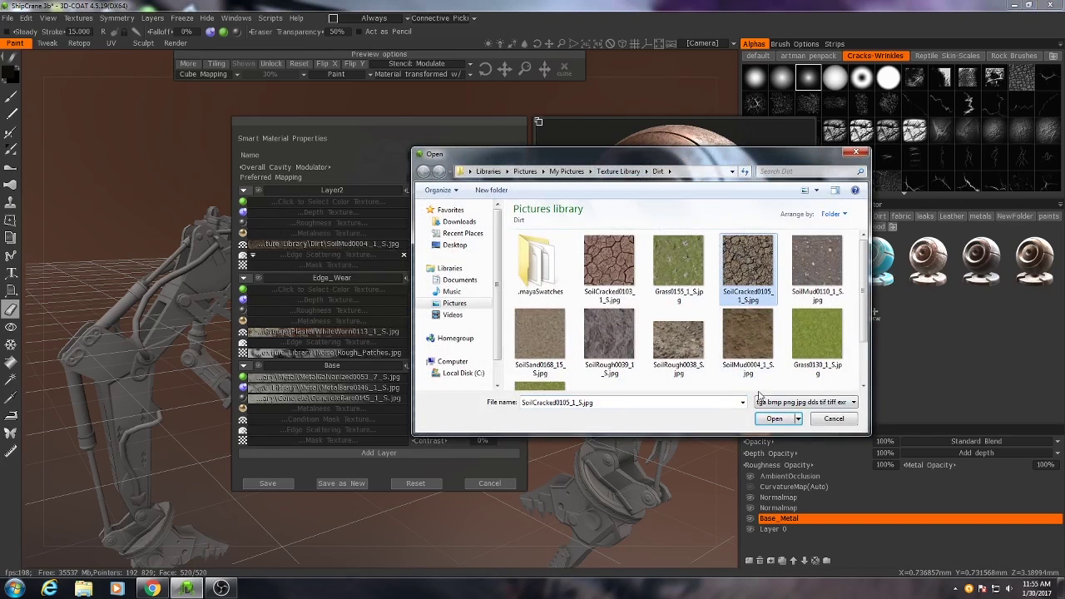
pyautogui.click(773, 418)
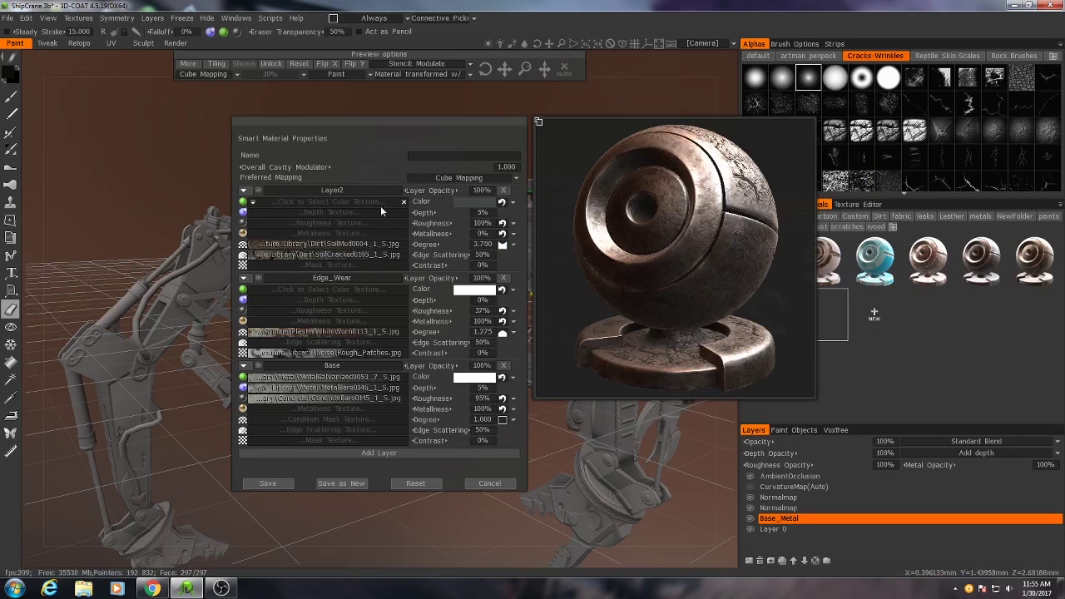
pyautogui.moveTo(426, 249)
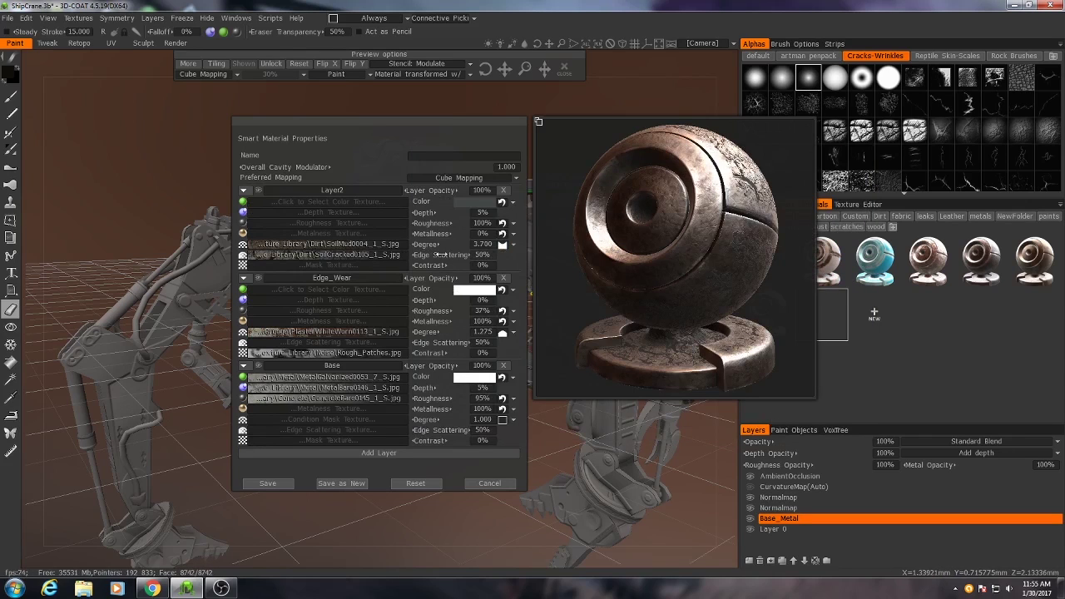
pyautogui.moveTo(428, 254); pyautogui.dragTo(425, 260)
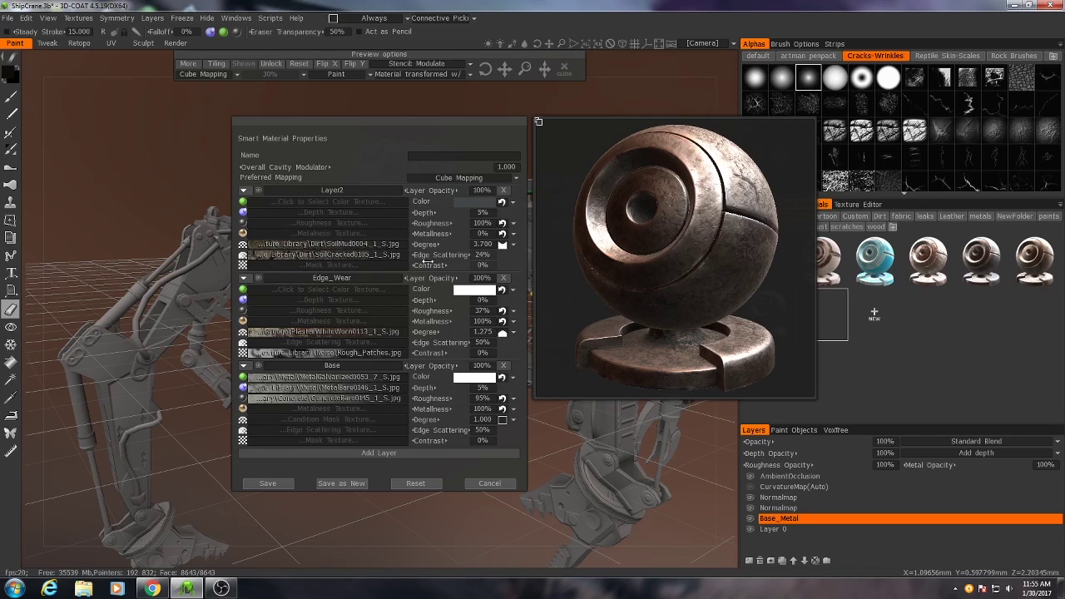
# Try an inverted edge scattering texture on Layer2 with the scattering raised to about 68%
pyautogui.click(255, 256)
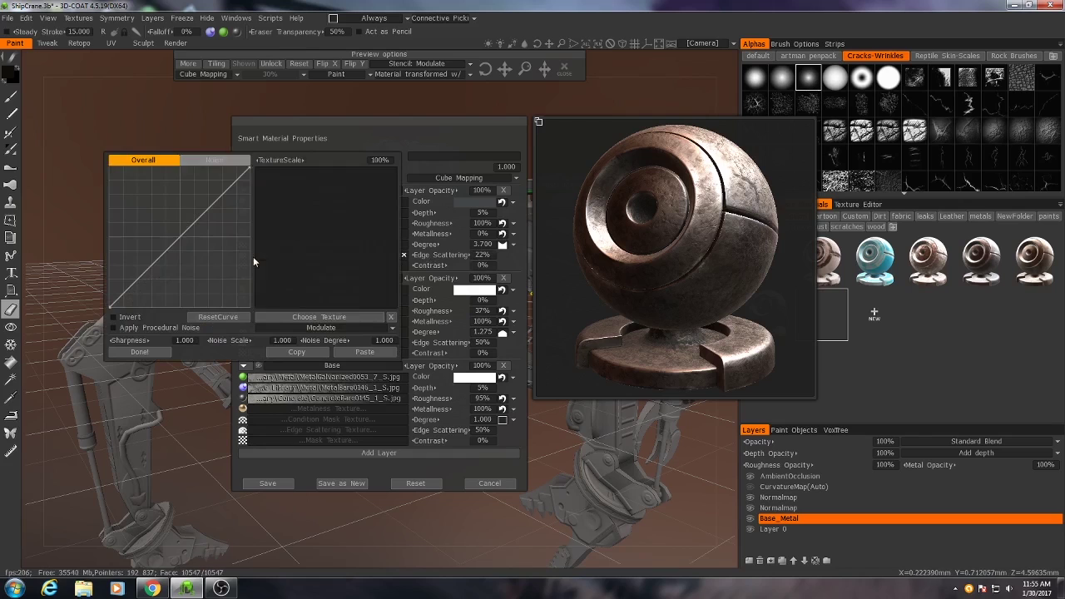
pyautogui.click(113, 316)
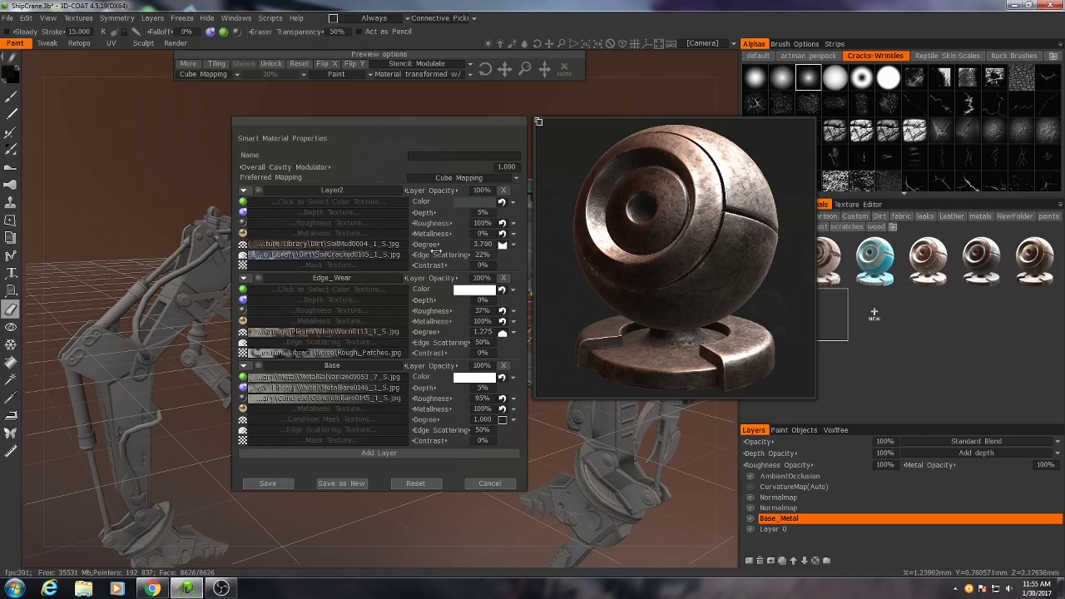
pyautogui.moveTo(445, 256); pyautogui.dragTo(487, 256)
pyautogui.click(254, 255)
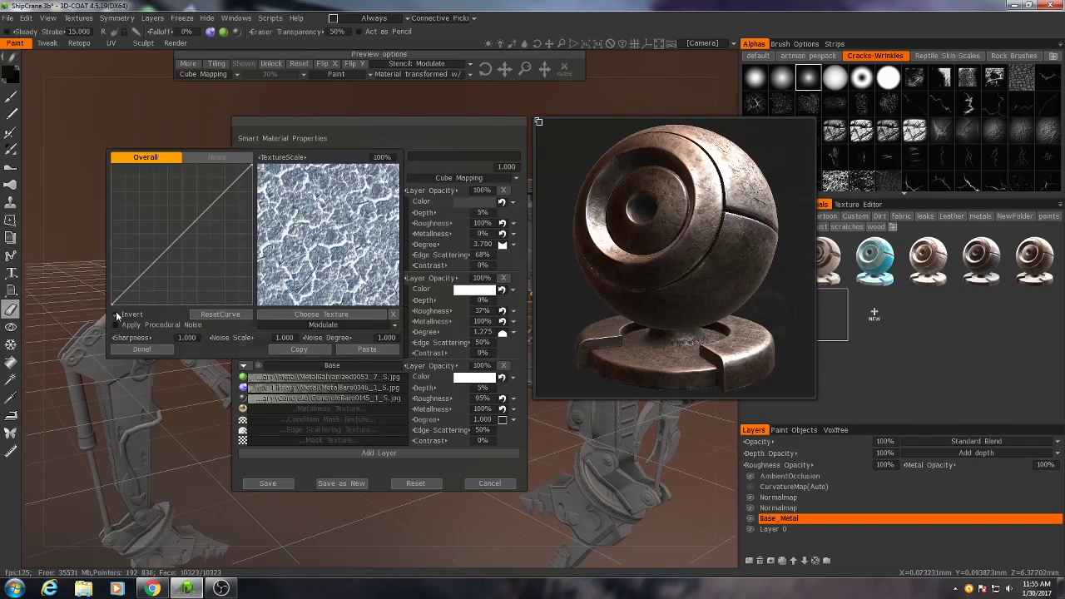
pyautogui.click(141, 348)
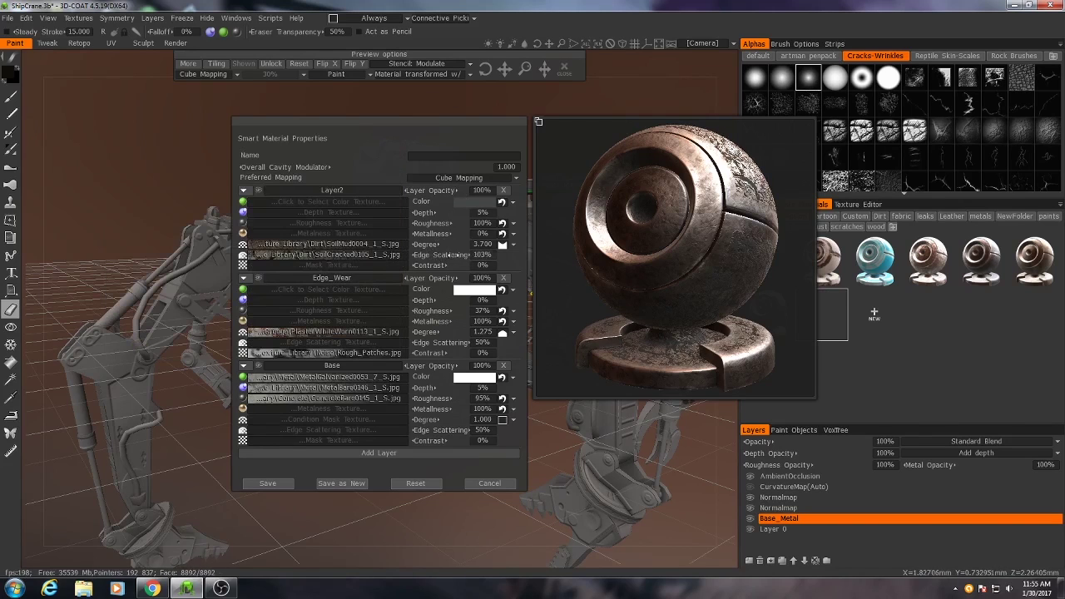
# Set Layer2's contrast to 30% and load PlasterDirty0091_1_S.jpg from the Grunge folder as its mask texture
pyautogui.moveTo(441, 264); pyautogui.dragTo(460, 264)
pyautogui.click(328, 265)
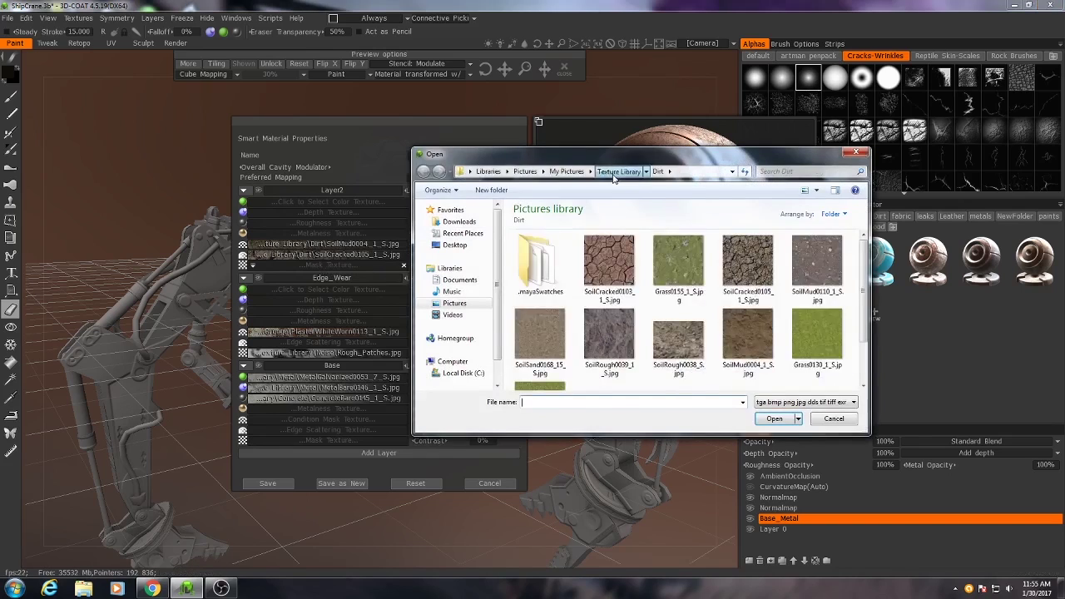
pyautogui.click(566, 171)
pyautogui.doubleClick(464, 299)
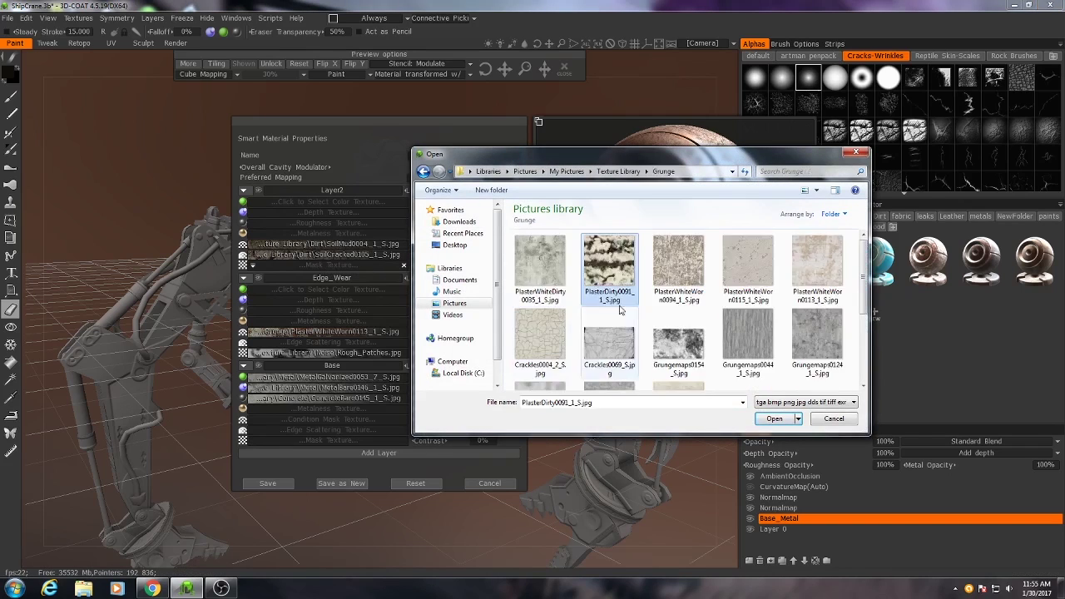
pyautogui.doubleClick(601, 249)
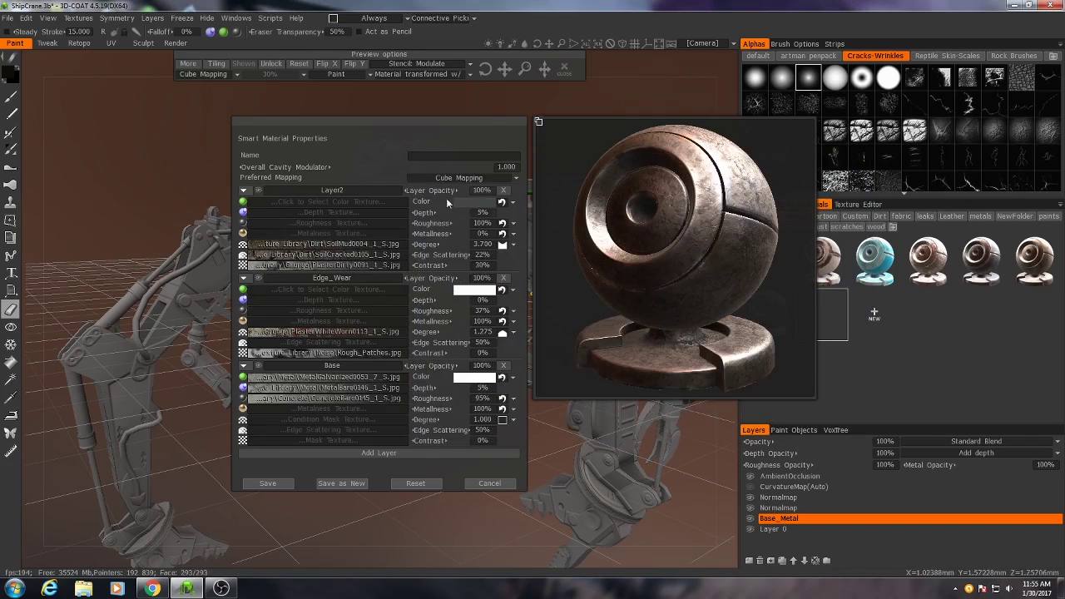
# Name the smart material Base_Metal and save it
pyautogui.click(456, 156)
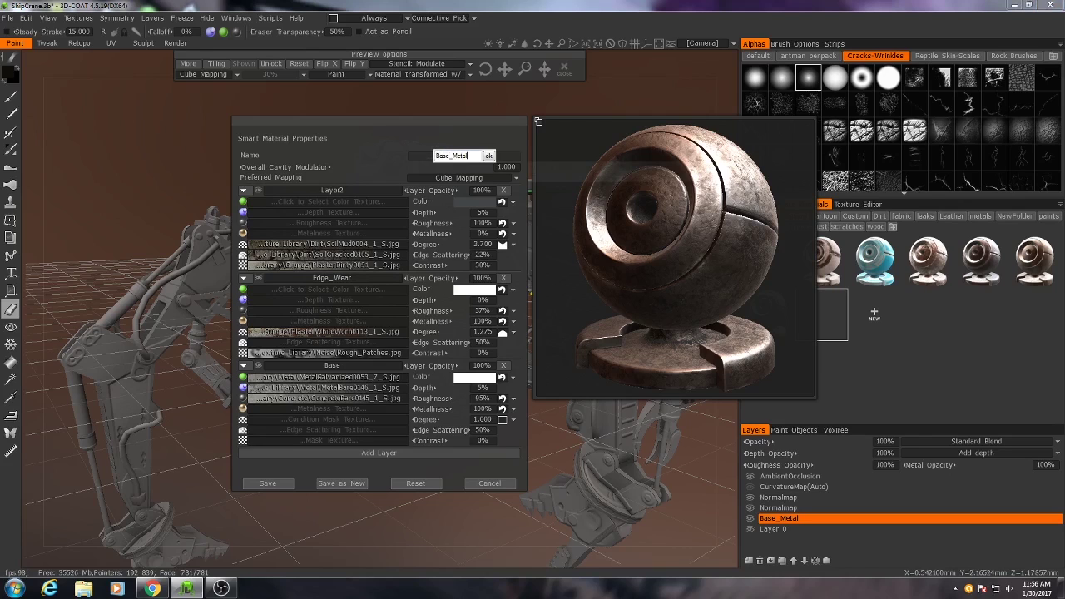
pyautogui.click(489, 156)
pyautogui.click(264, 483)
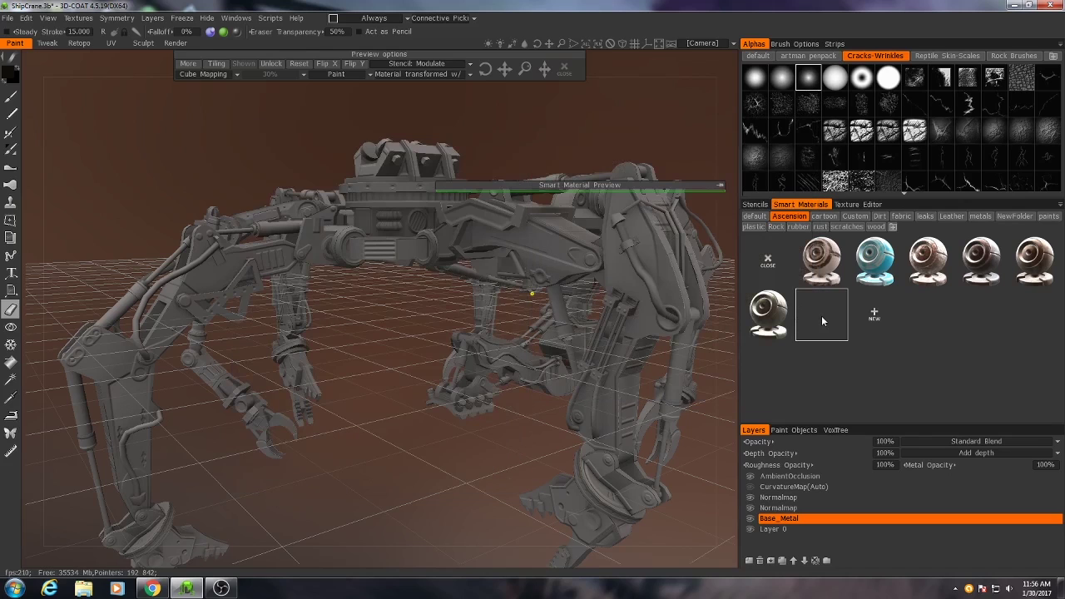
# Switch to the Fill tool, then reposition and enlarge the Smart Material Preview over the robot's arm
pyautogui.moveTo(837, 315)
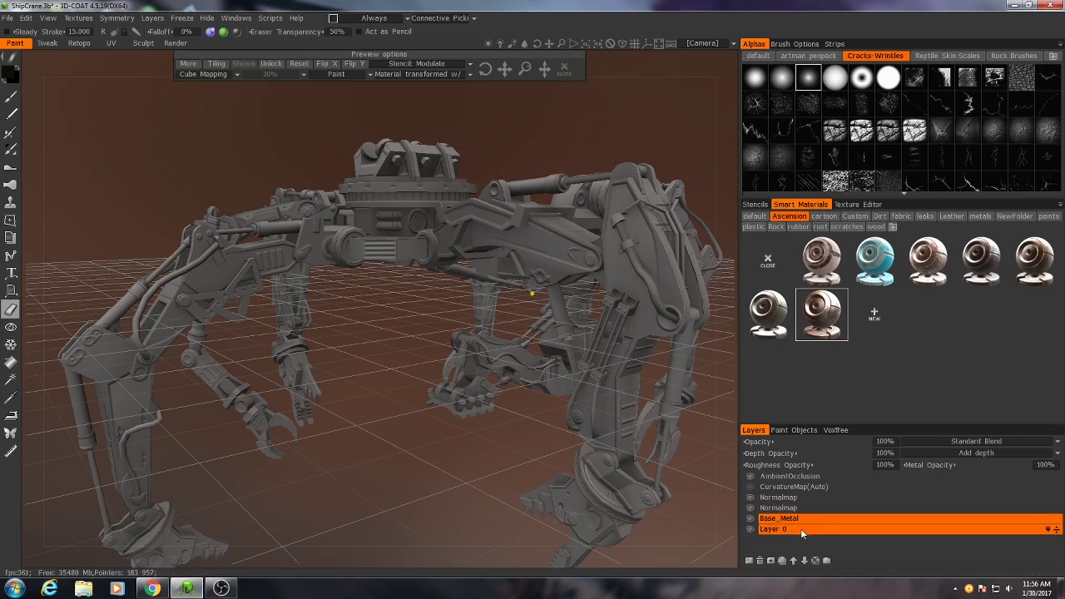
pyautogui.click(10, 364)
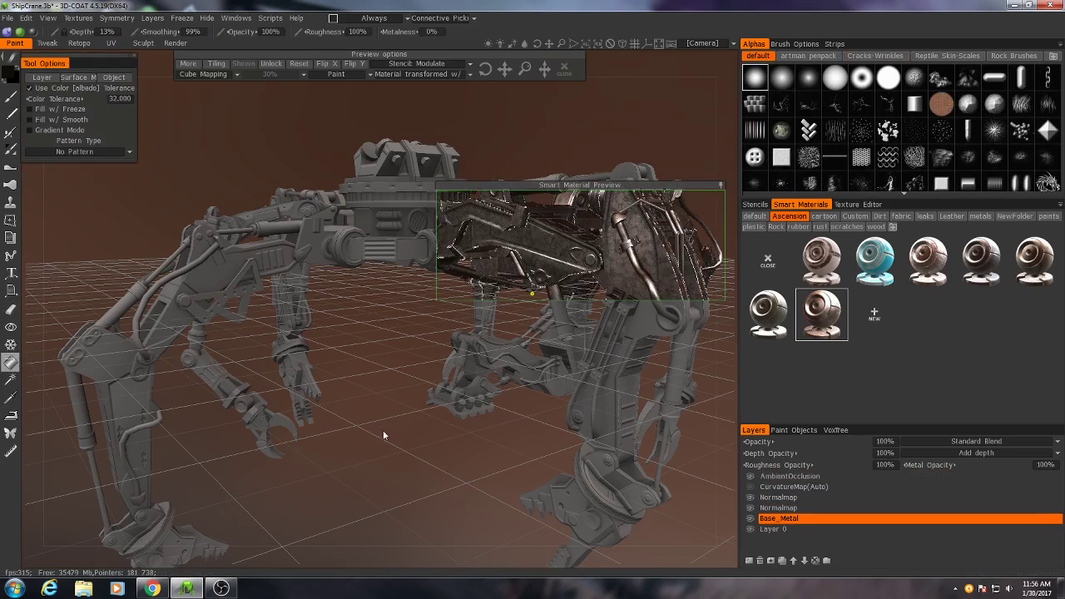
pyautogui.moveTo(409, 449); pyautogui.dragTo(316, 424)
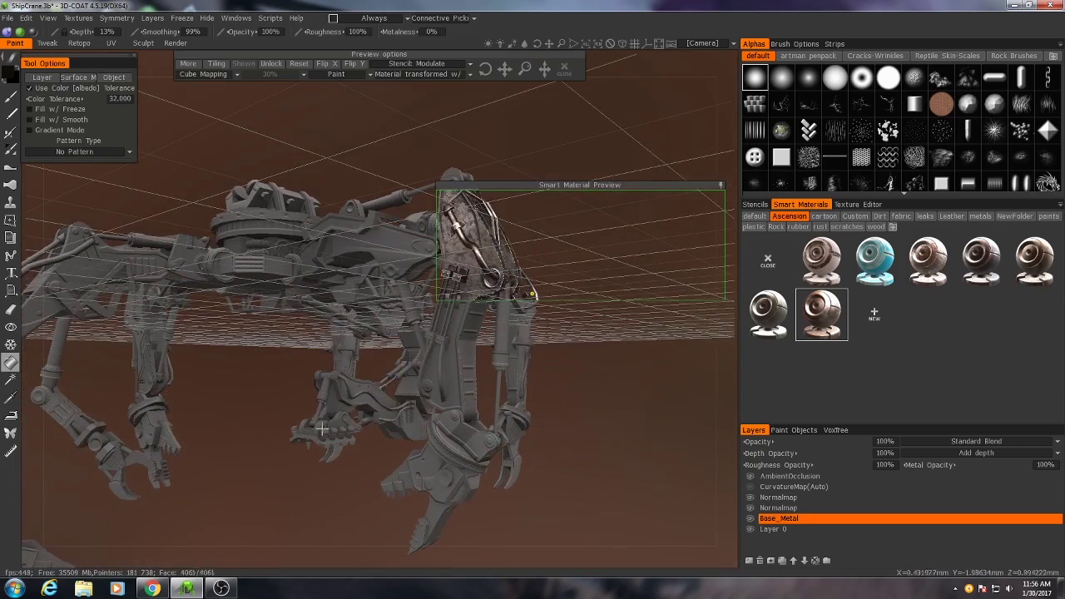
pyautogui.moveTo(641, 185); pyautogui.dragTo(528, 131)
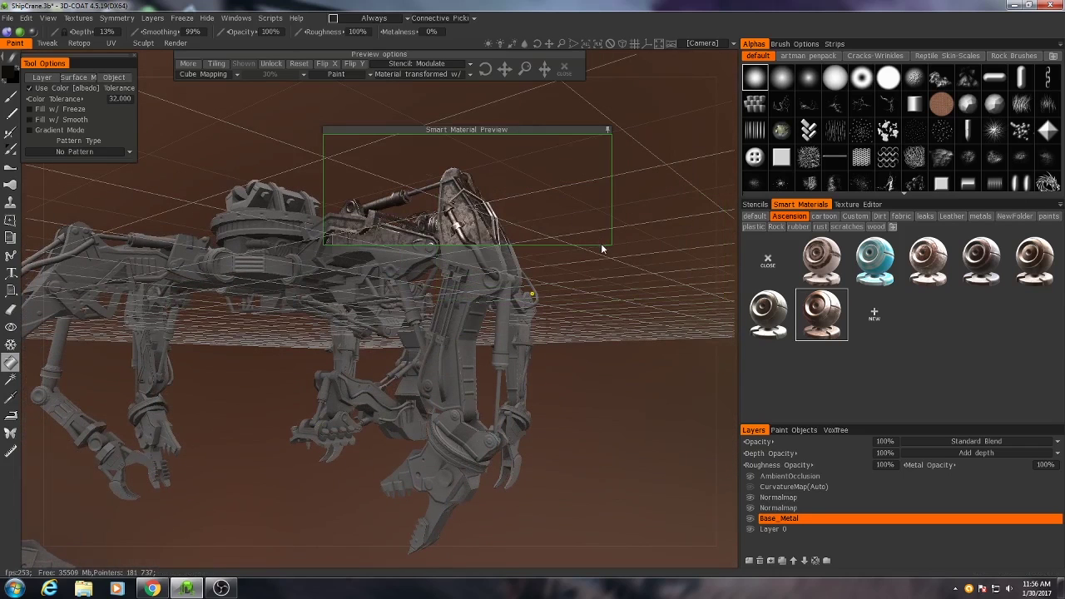
pyautogui.moveTo(606, 243); pyautogui.dragTo(611, 348)
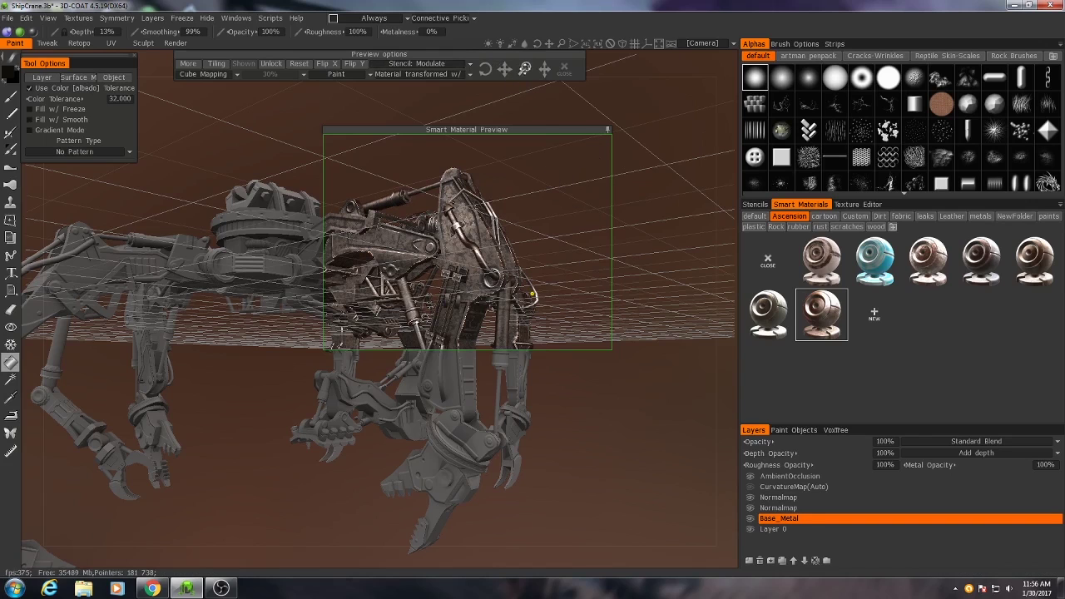
# Rescale the material's cube-mapped texture in the preview and inspect it on the robot from several angles
pyautogui.click(523, 68)
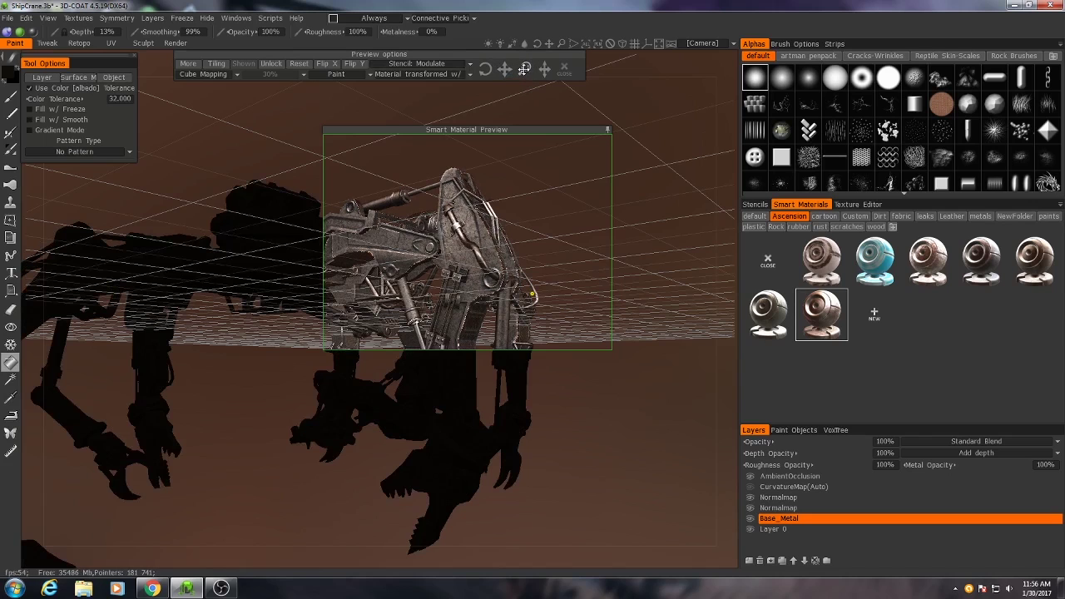
pyautogui.moveTo(523, 68); pyautogui.dragTo(524, 69)
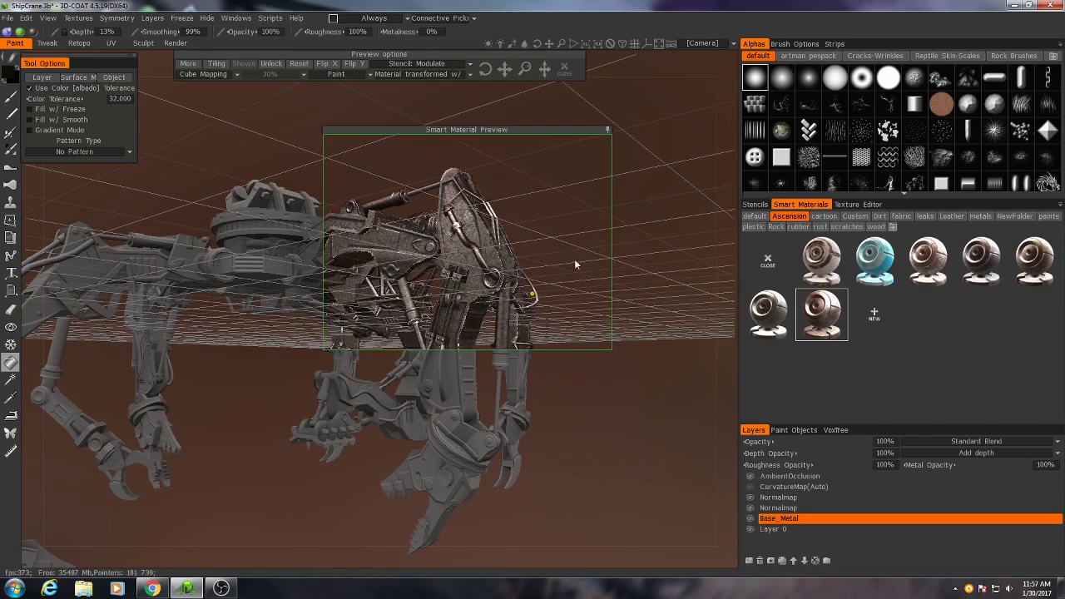
pyautogui.moveTo(235, 409); pyautogui.dragTo(463, 395)
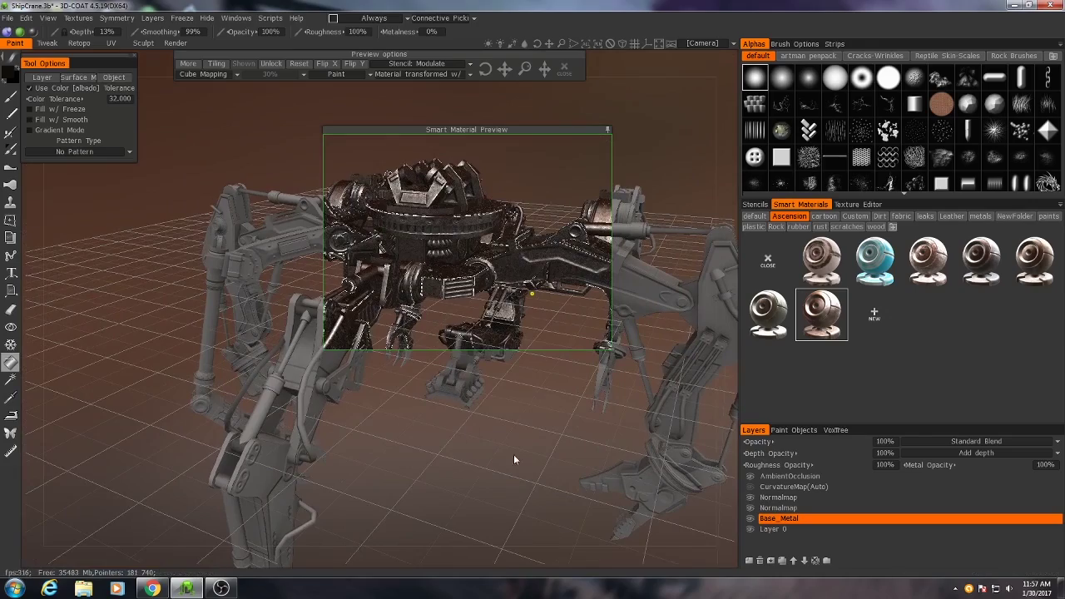
pyautogui.moveTo(514, 456); pyautogui.dragTo(617, 454)
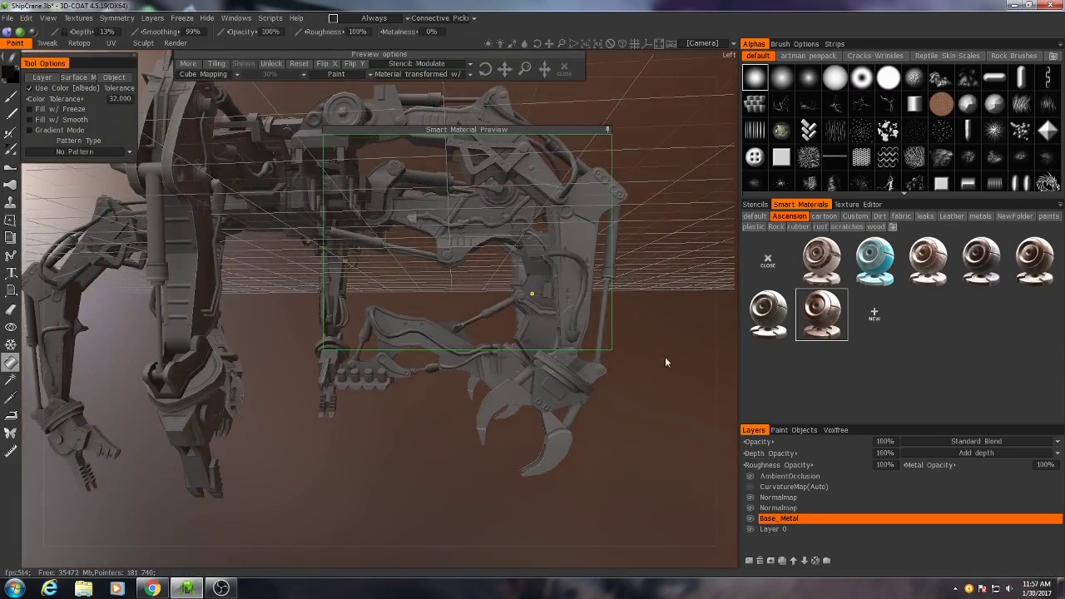
pyautogui.moveTo(669, 339); pyautogui.dragTo(616, 385)
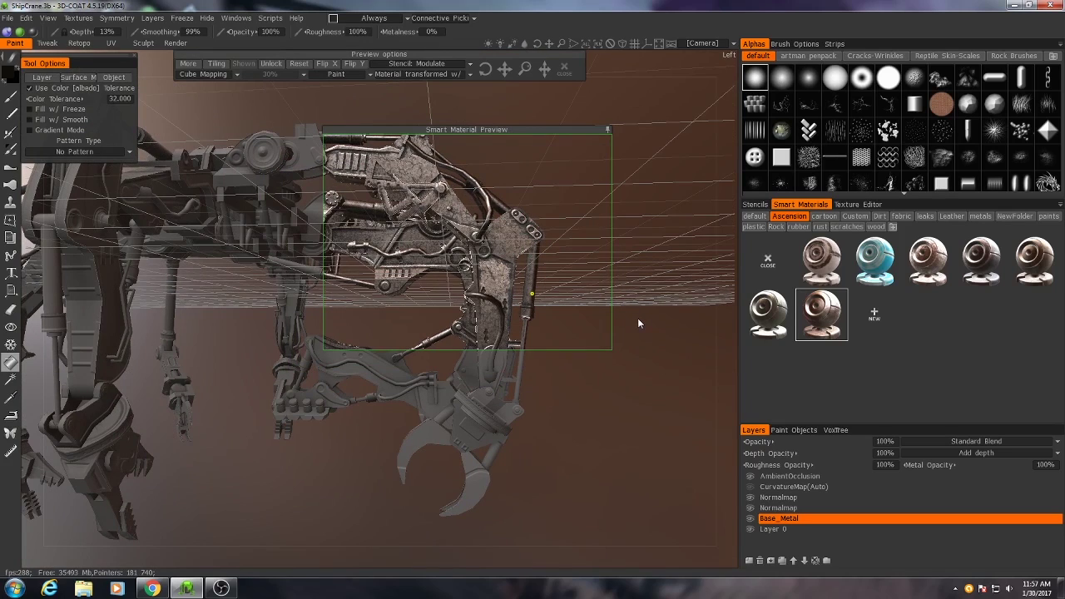
# Collapse the Smart Material Preview and display the MainArm color texture in the Texture Editor
pyautogui.click(607, 130)
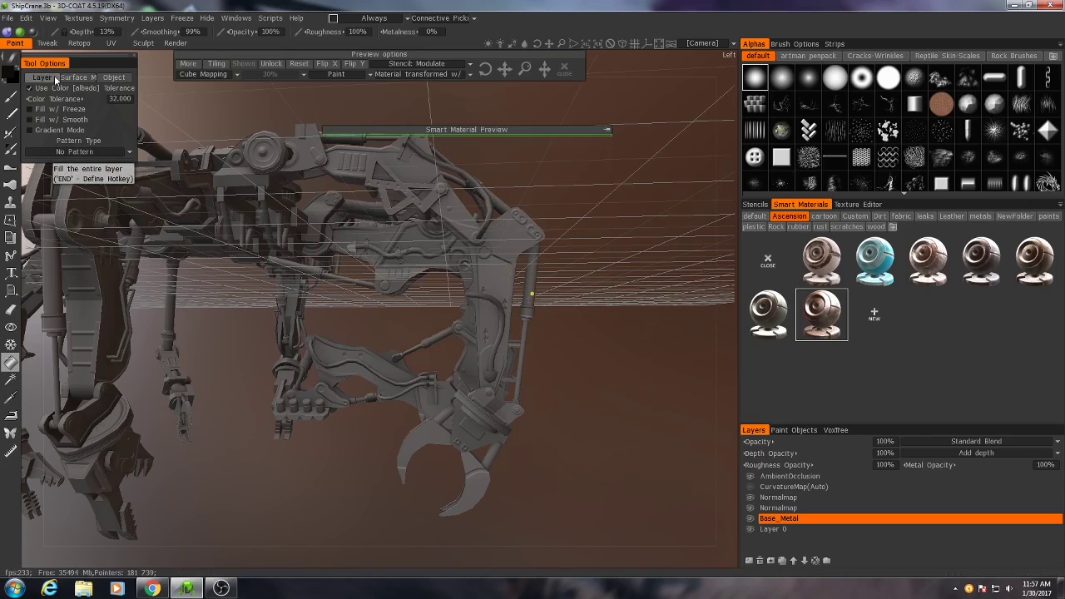
pyautogui.click(865, 206)
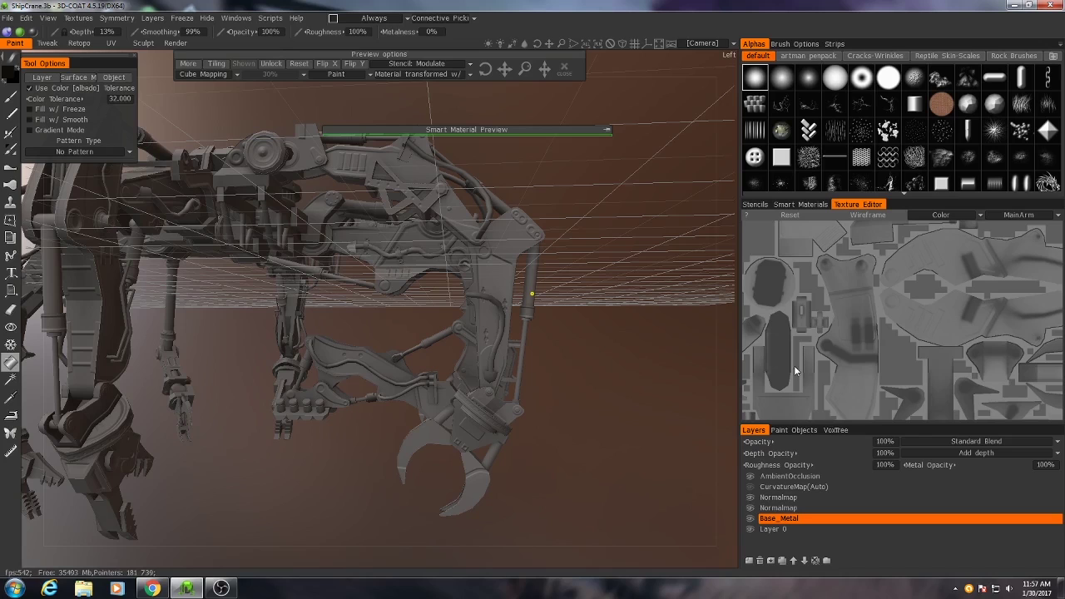
pyautogui.click(944, 215)
pyautogui.click(1008, 215)
pyautogui.click(1005, 228)
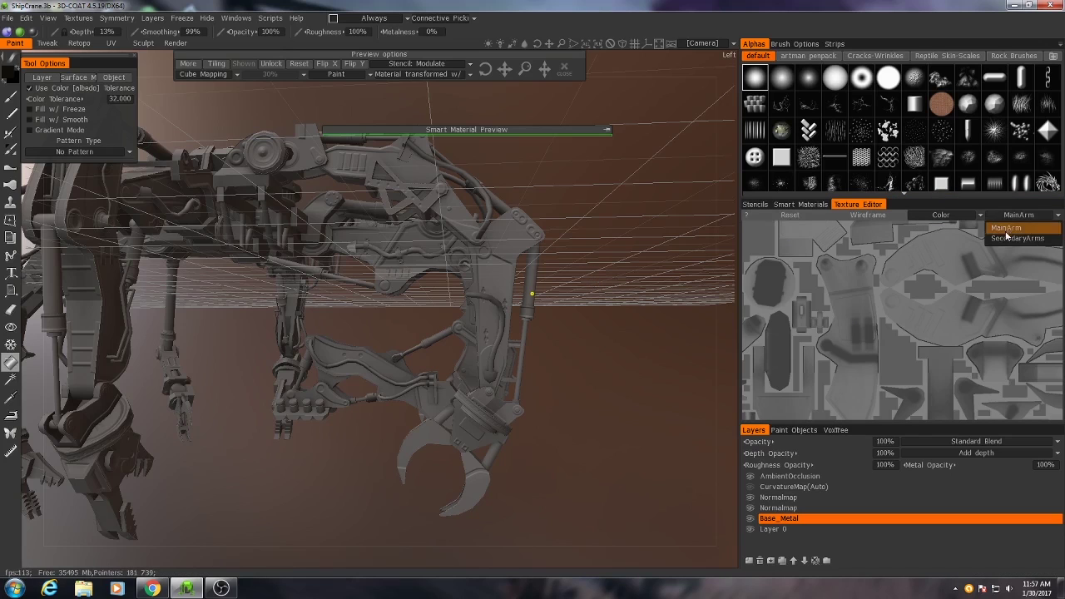
pyautogui.click(1008, 215)
pyautogui.click(1005, 227)
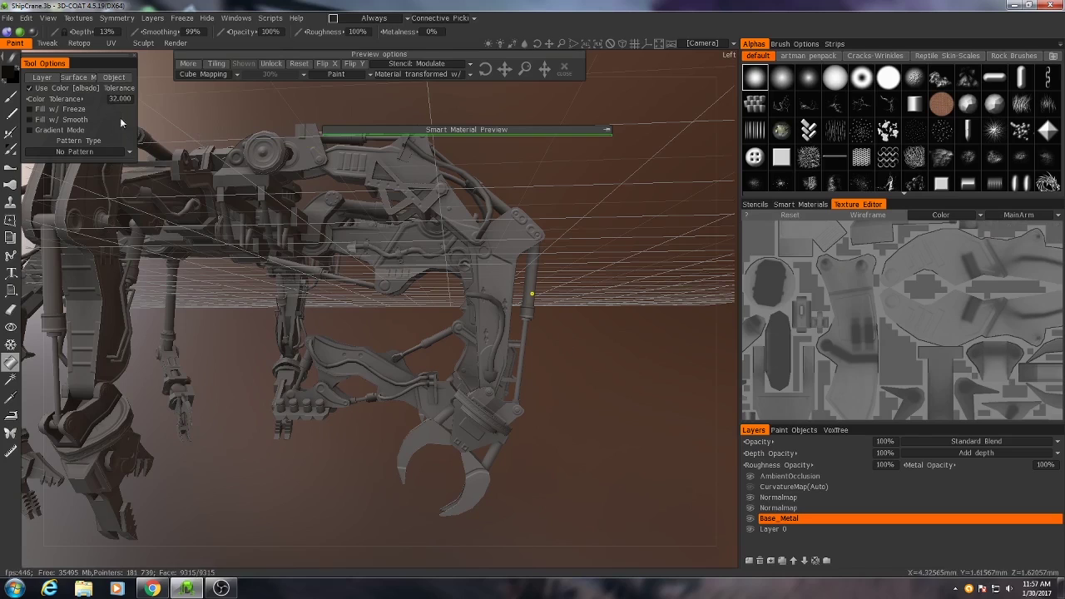
# Fill the entire Base_Metal layer with the new smart material and inspect the robot from below and the side
pyautogui.click(43, 79)
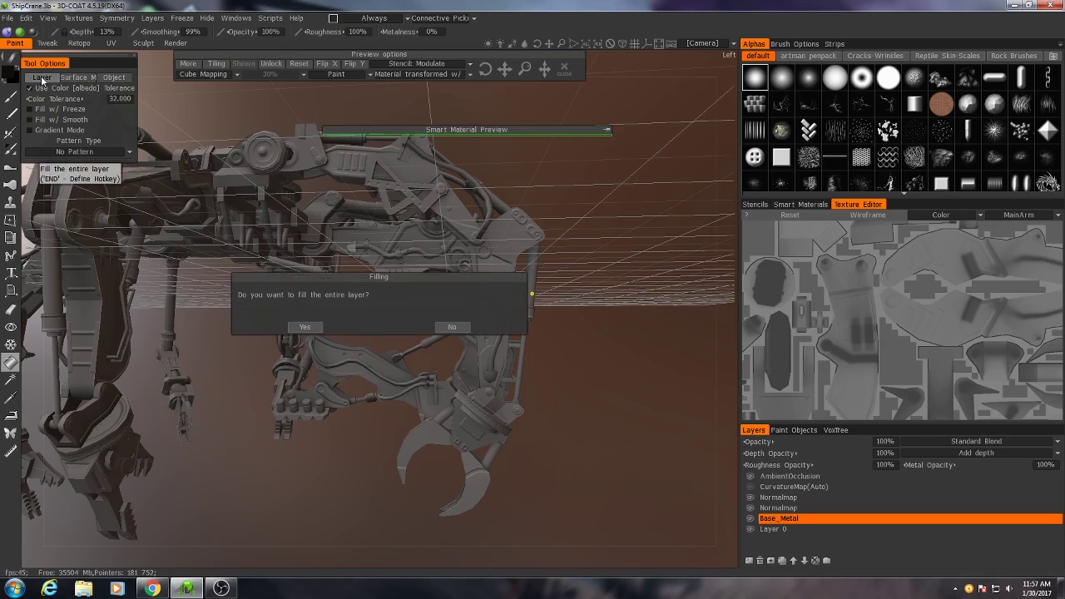
pyautogui.click(305, 326)
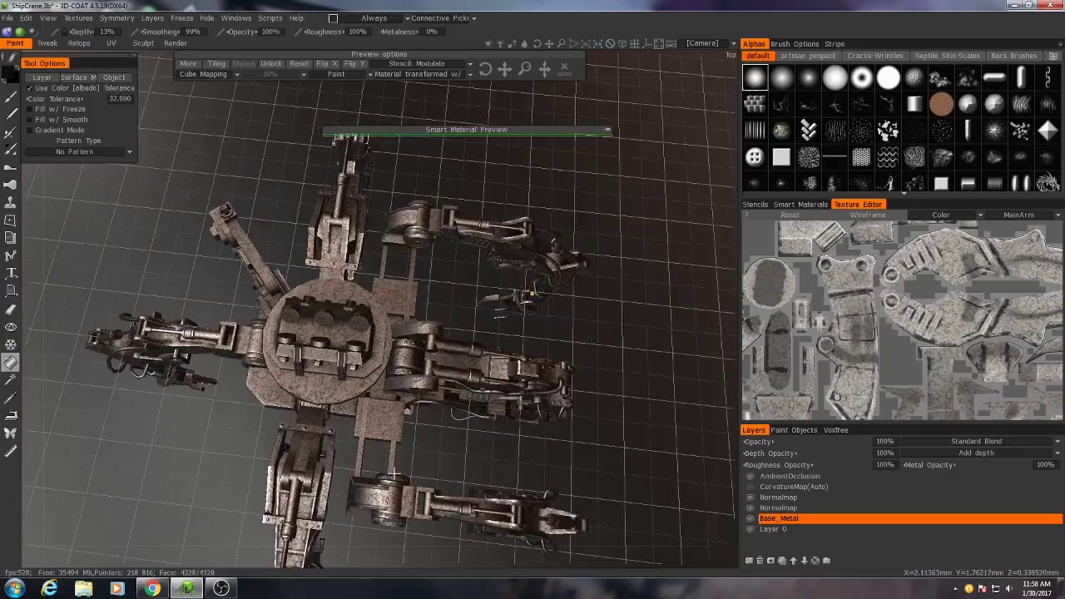
pyautogui.moveTo(333, 466); pyautogui.dragTo(421, 355)
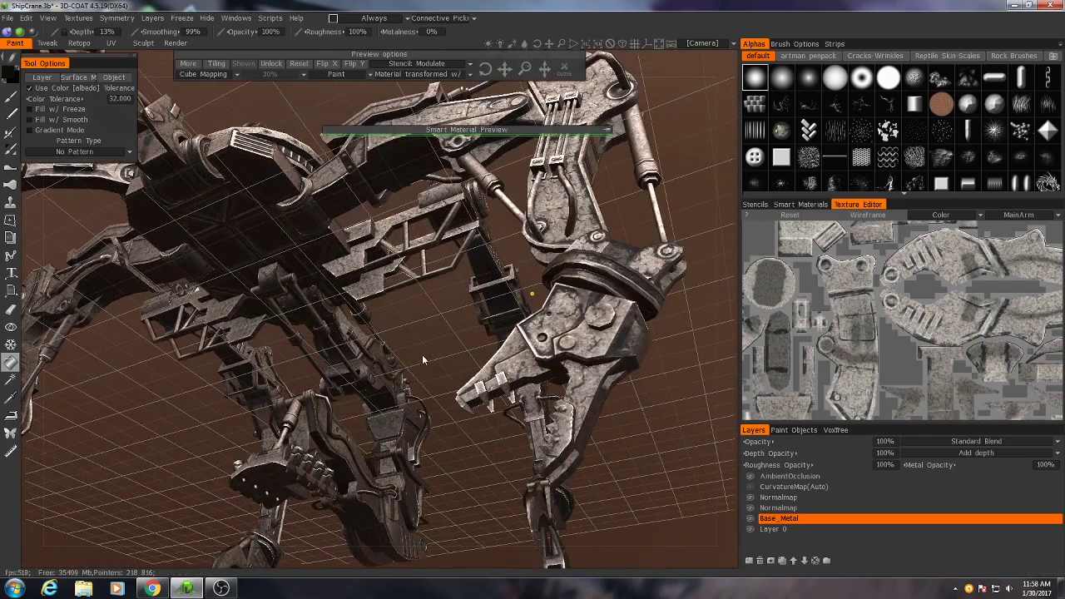
pyautogui.moveTo(426, 336); pyautogui.dragTo(408, 383)
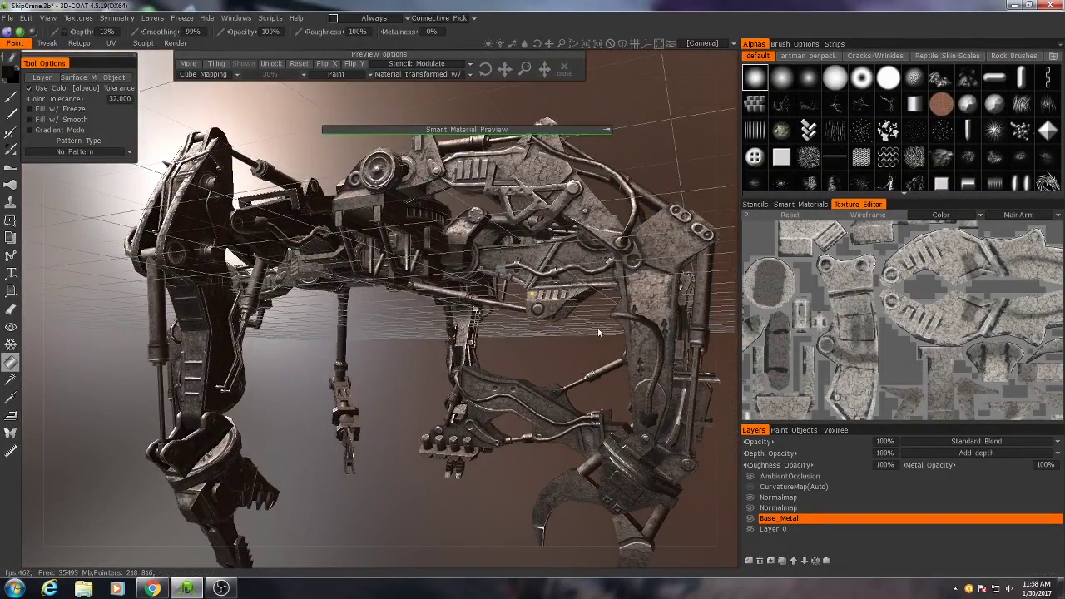